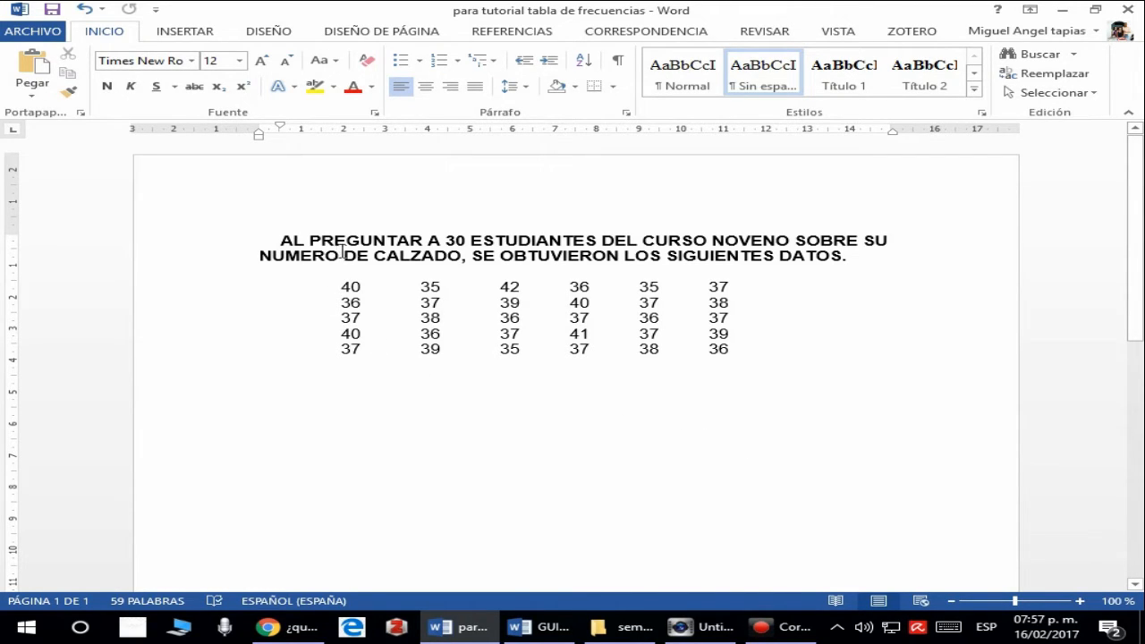
# - Highlight the number of students in the problem statement
pyautogui.doubleClick(456, 239)
pyautogui.click(450, 242)
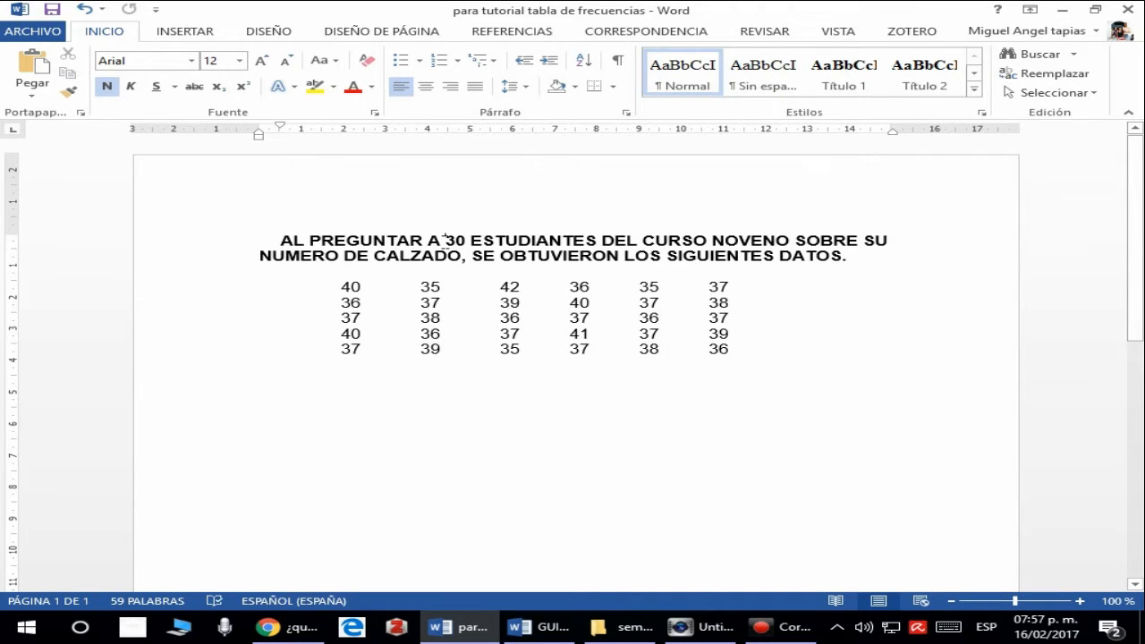
pyautogui.moveTo(444, 241); pyautogui.dragTo(466, 244)
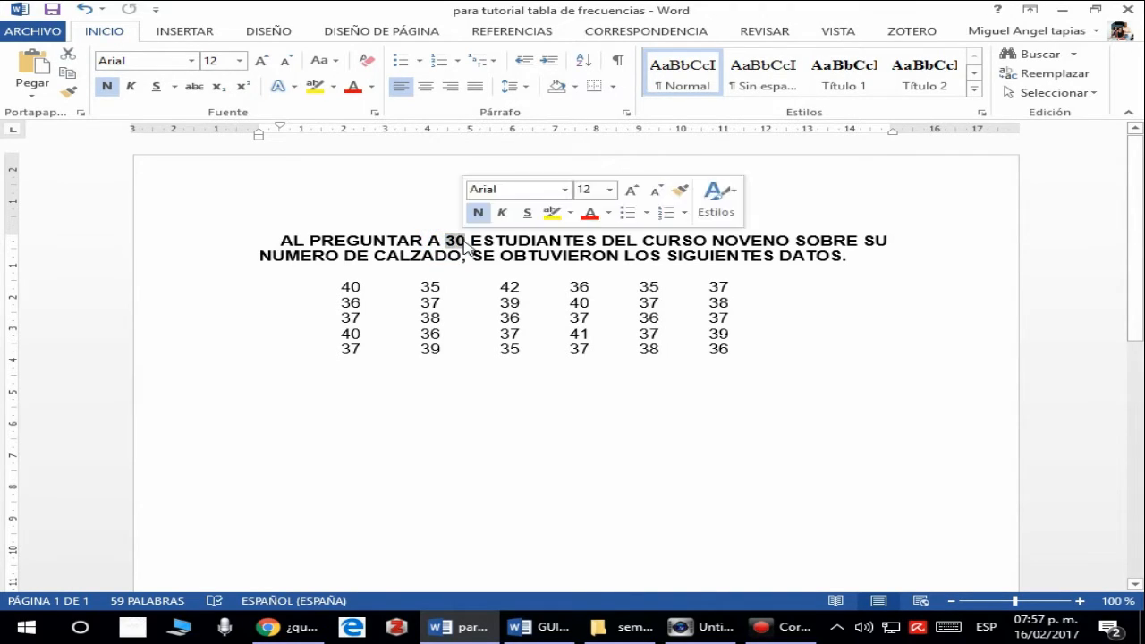
pyautogui.click(463, 242)
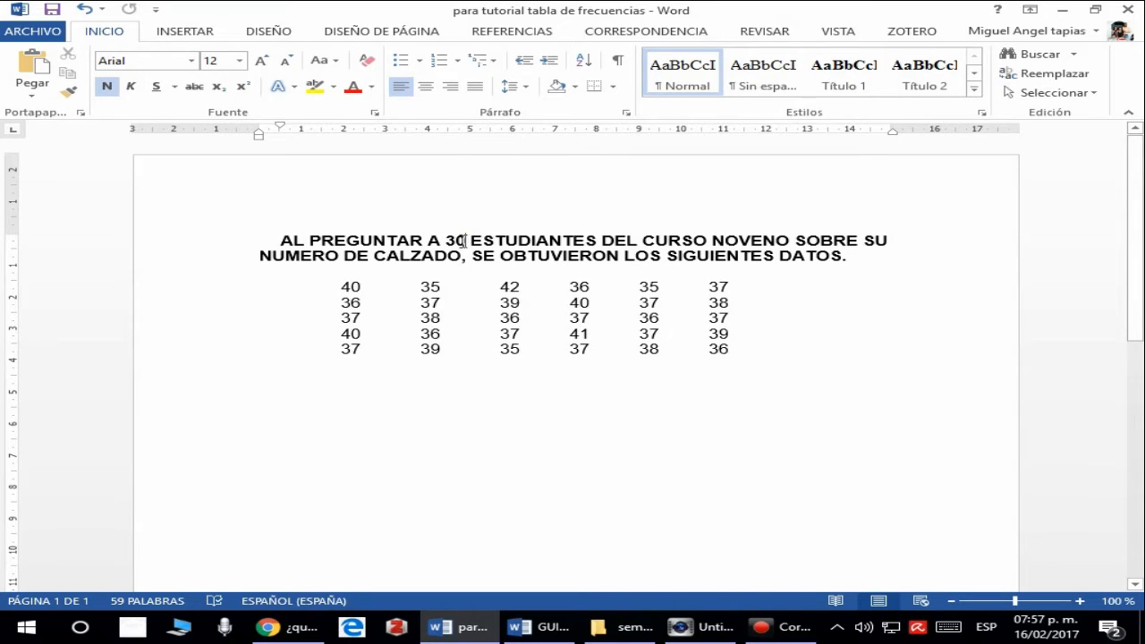
# - Add two line breaks after the last row of shoe-size data
pyautogui.click(817, 349)
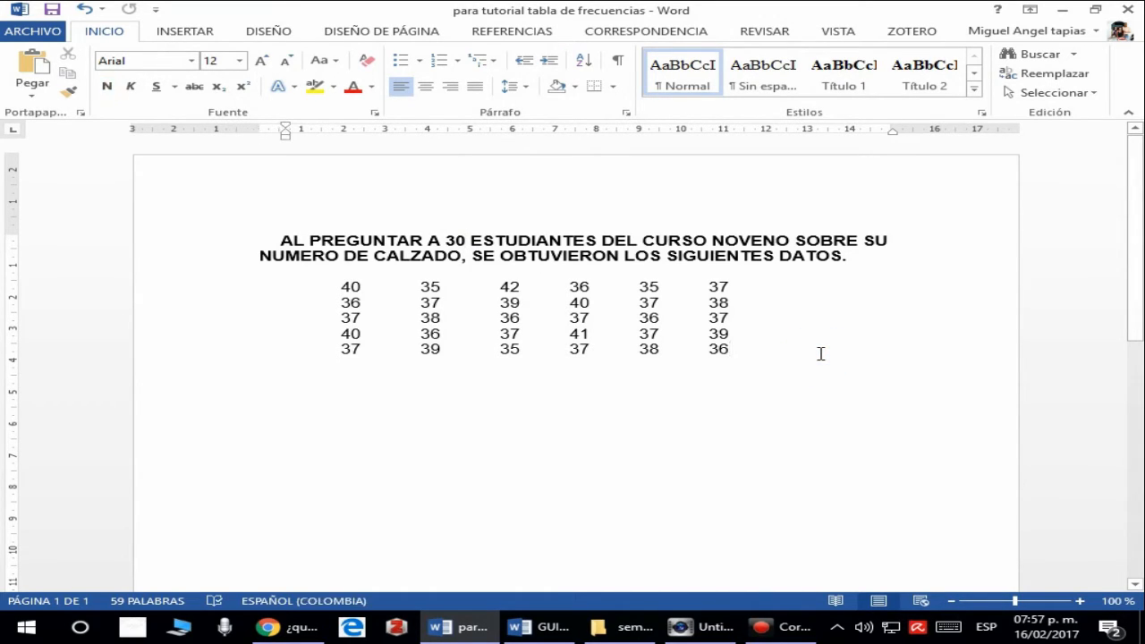
pyautogui.press('Return')
pyautogui.press('Return')
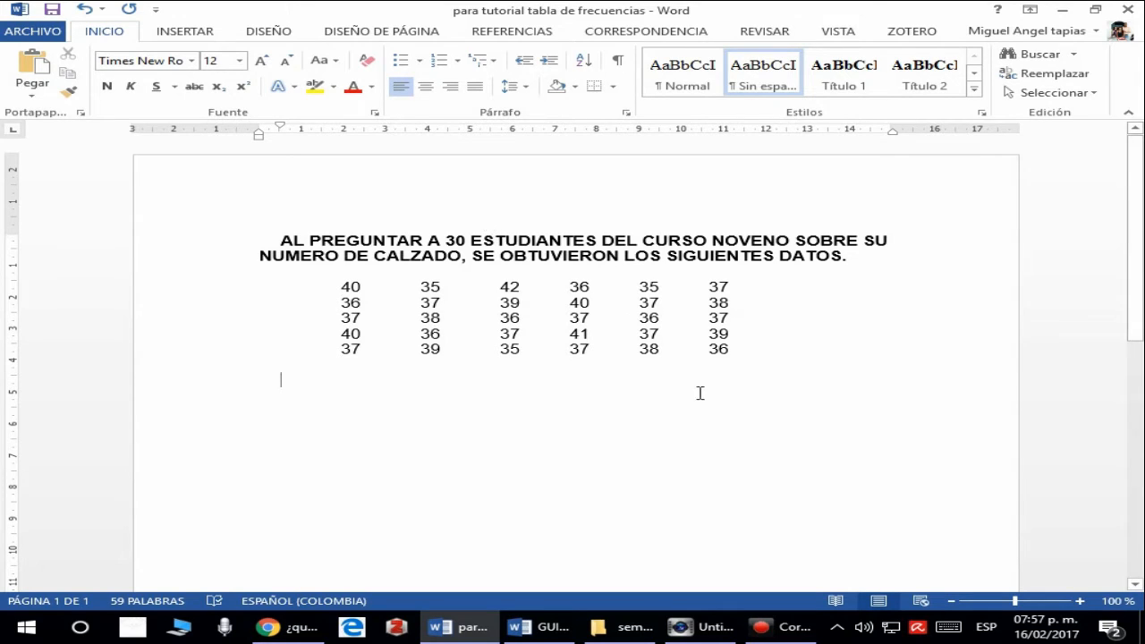
# - Highlight the whole block of shoe-size data to review its values
pyautogui.moveTo(307, 286); pyautogui.dragTo(748, 355)
pyautogui.click(756, 356)
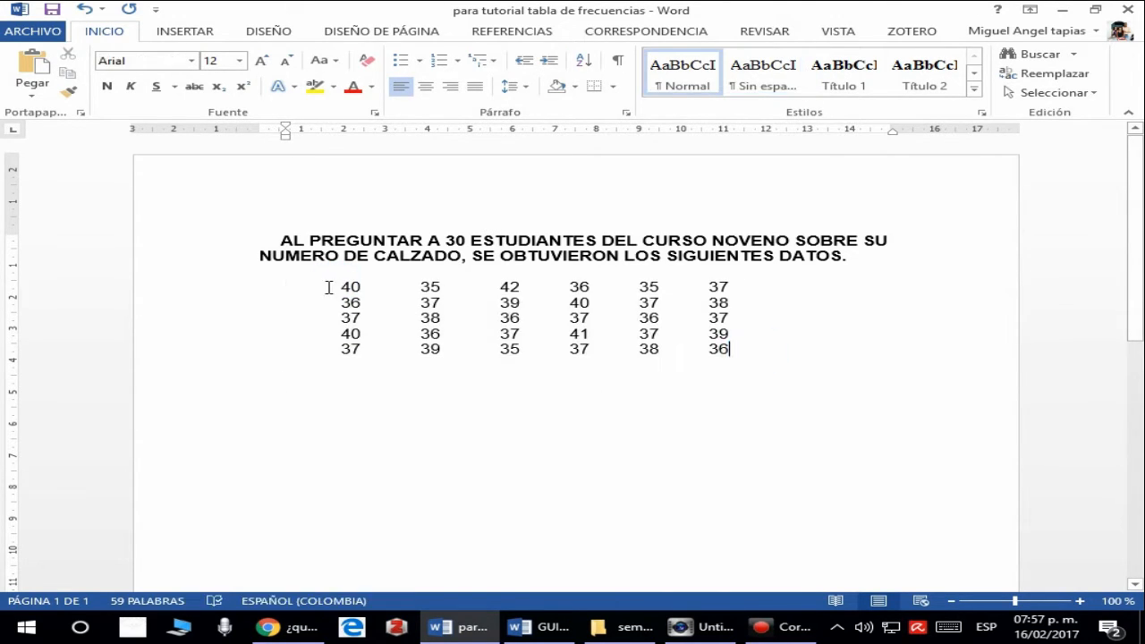
pyautogui.moveTo(340, 286); pyautogui.dragTo(763, 346)
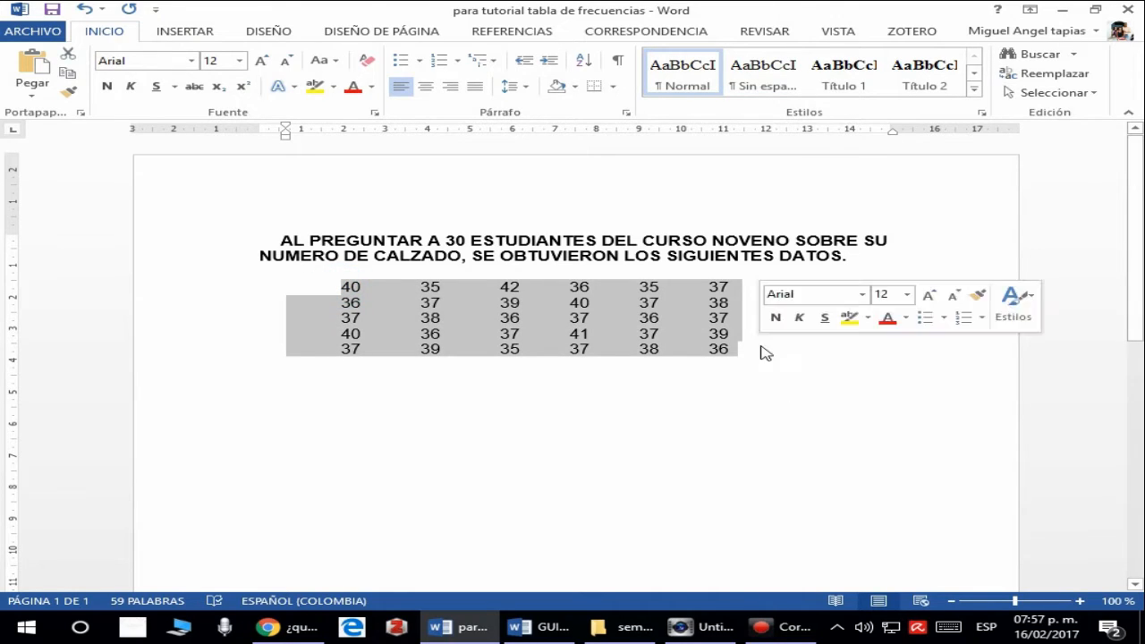
pyautogui.click(760, 346)
# - Mark the largest shoe size in the data's first row and write 42 on the empty line below the data
pyautogui.moveTo(497, 287); pyautogui.dragTo(519, 287)
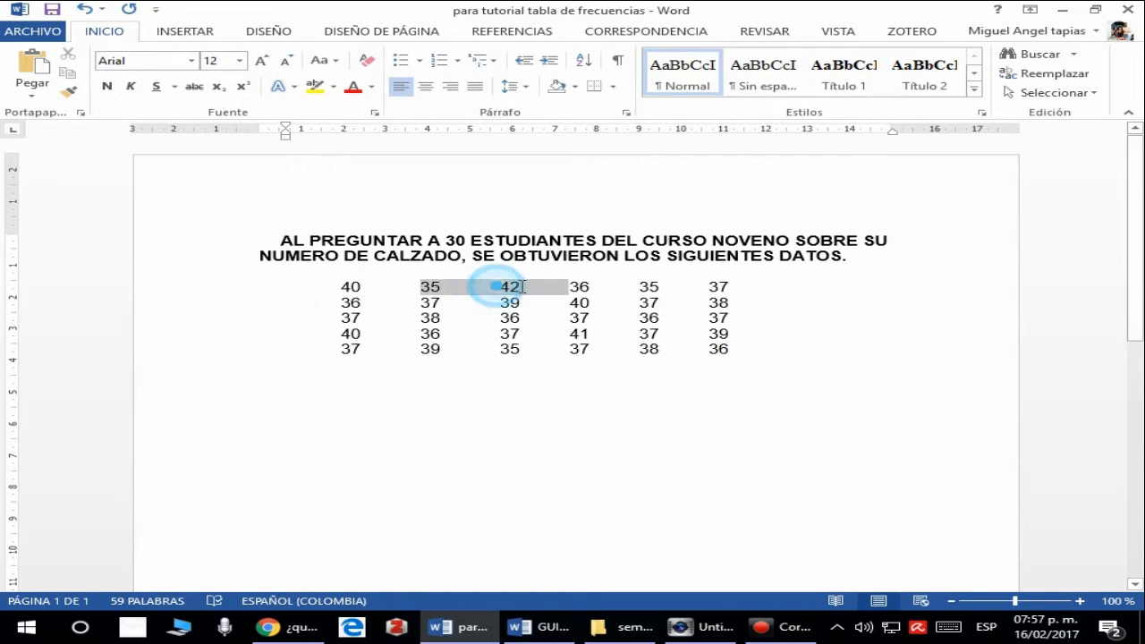
pyautogui.click(509, 287)
pyautogui.doubleClick(508, 287)
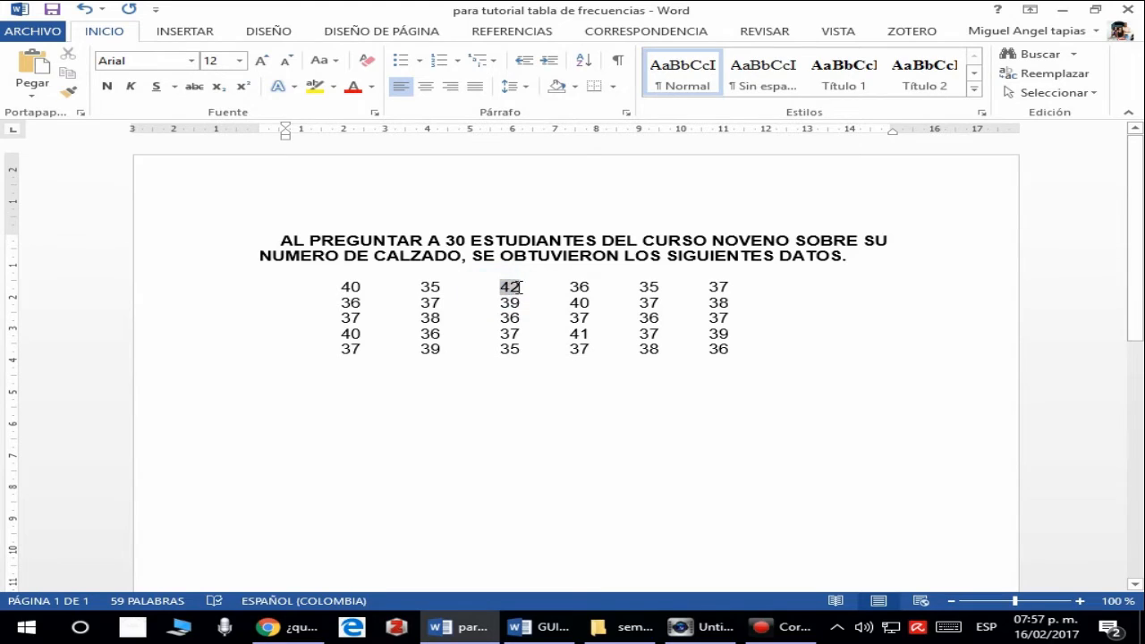
pyautogui.click(331, 379)
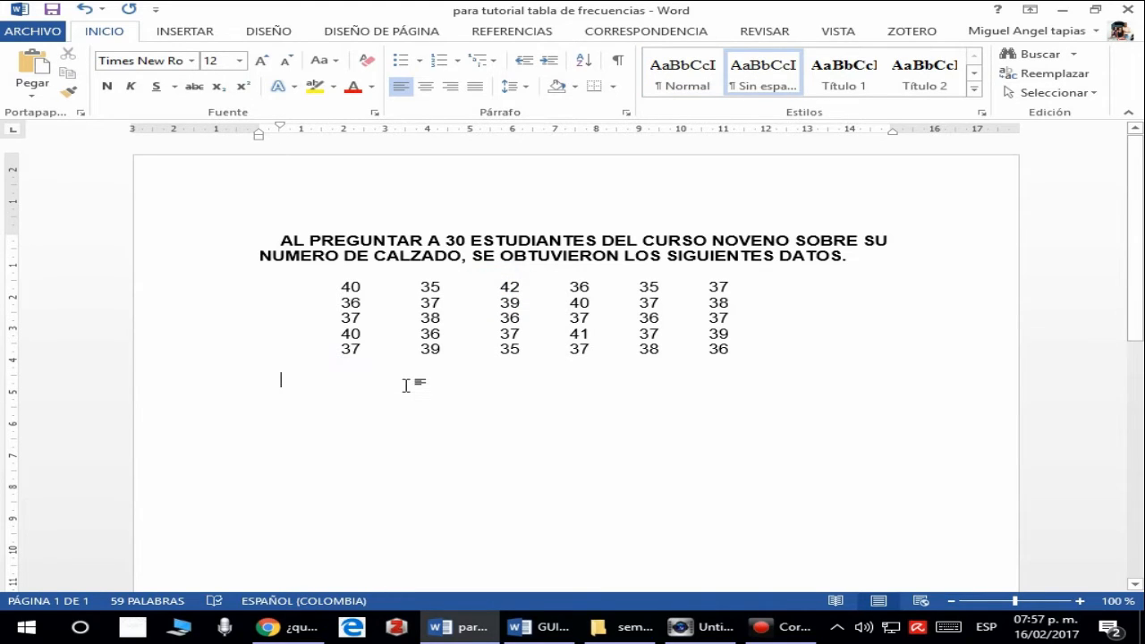
pyautogui.write('42')
# - Mark the smallest shoe size in the data's first row and extend the line below into the subtraction 42 - 35
pyautogui.click(544, 317)
pyautogui.moveTo(637, 287)
pyautogui.mouseDown()
pyautogui.moveTo(666, 288)
pyautogui.moveTo(646, 288)
pyautogui.moveTo(656, 289)
pyautogui.mouseUp()
pyautogui.click(666, 288)
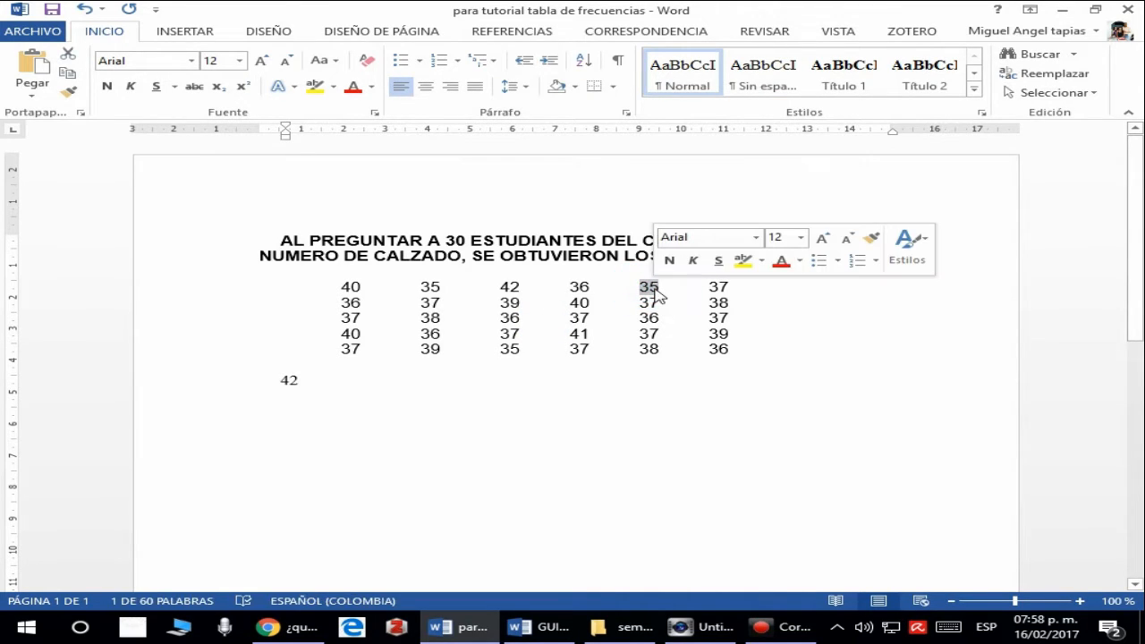
pyautogui.click(655, 293)
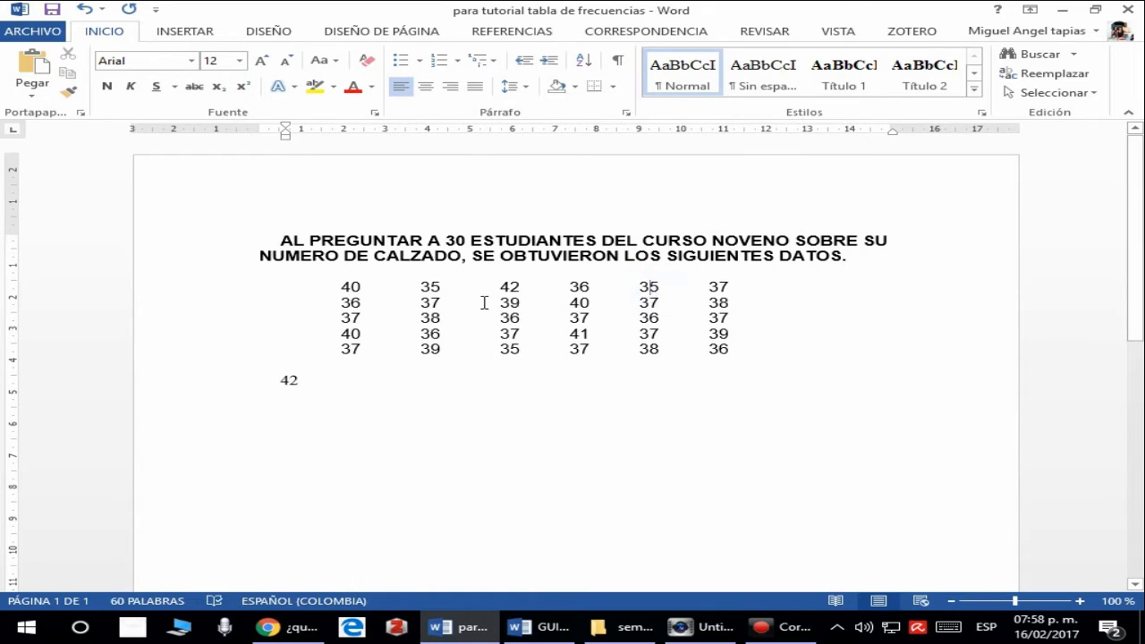
pyautogui.click(325, 381)
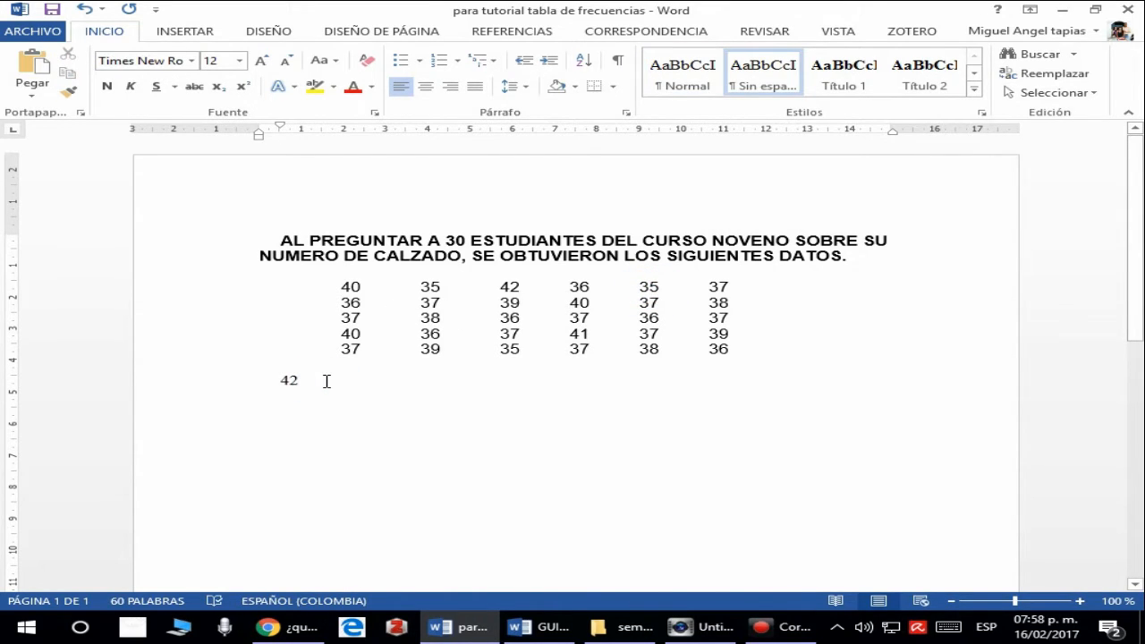
pyautogui.write('35')
pyautogui.click(304, 381)
pyautogui.write('-')
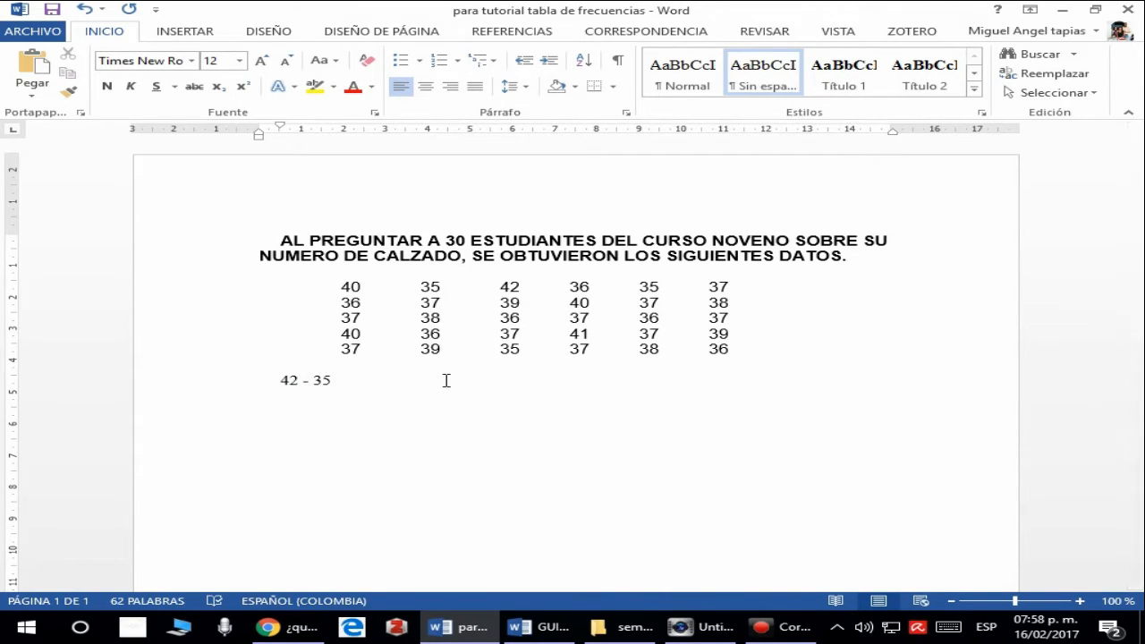
# - Complete the range calculation with = 7
pyautogui.click(345, 379)
pyautogui.write('= 7')
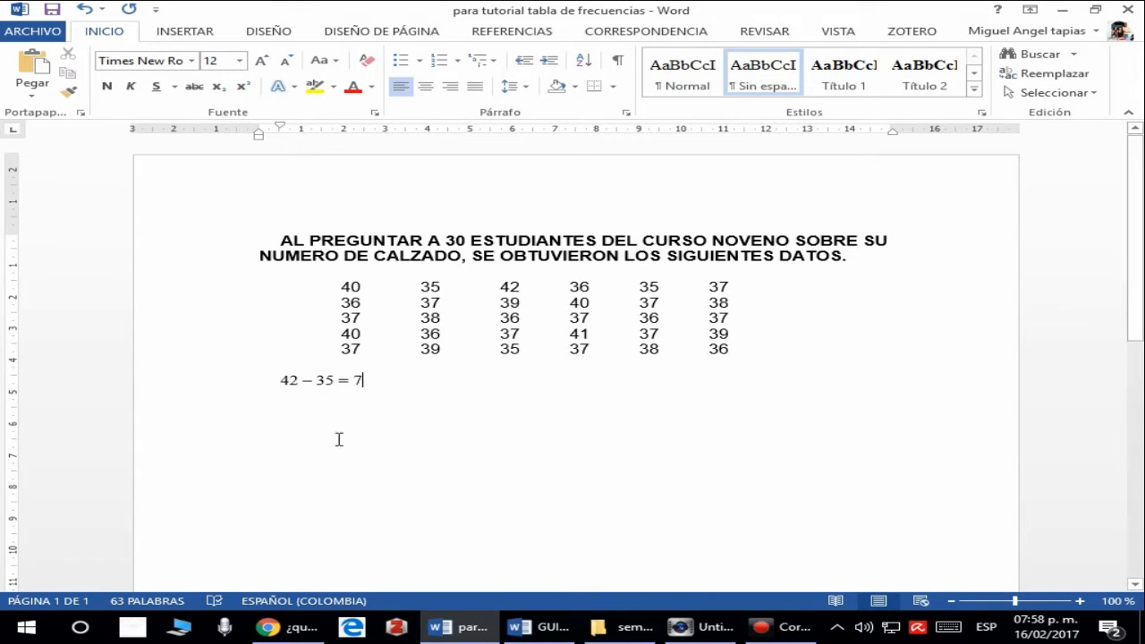
# - Highlight the range result and check the rows of the DISTRIBUCION DE FRECUENCIAS table against it
pyautogui.click(358, 379)
pyautogui.doubleClick(358, 379)
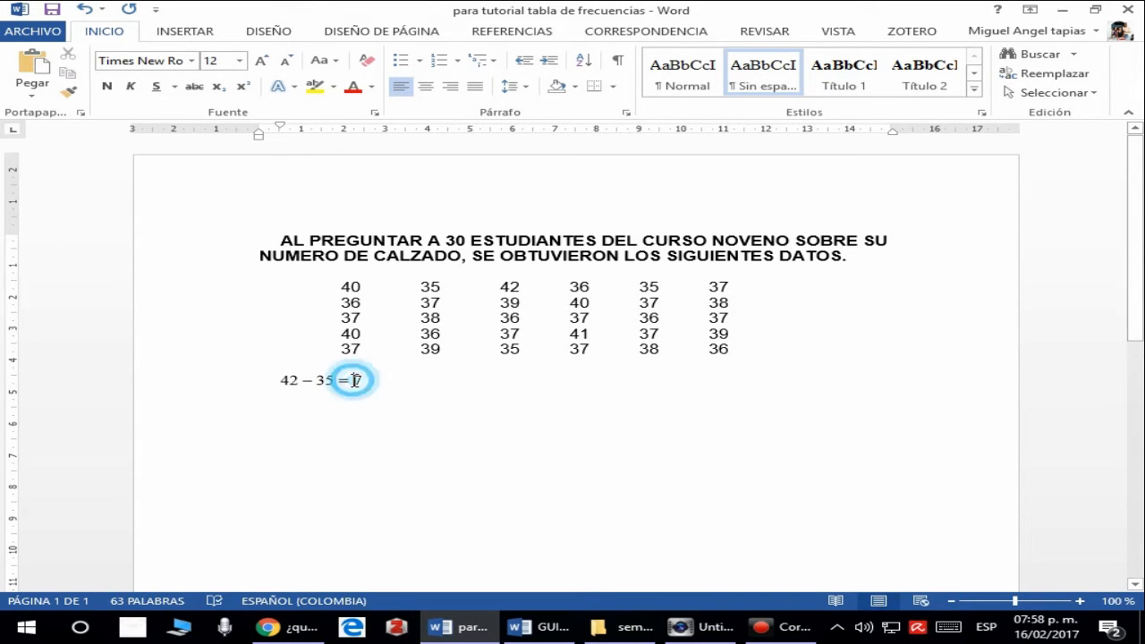
pyautogui.scroll(-2, 603, 452)
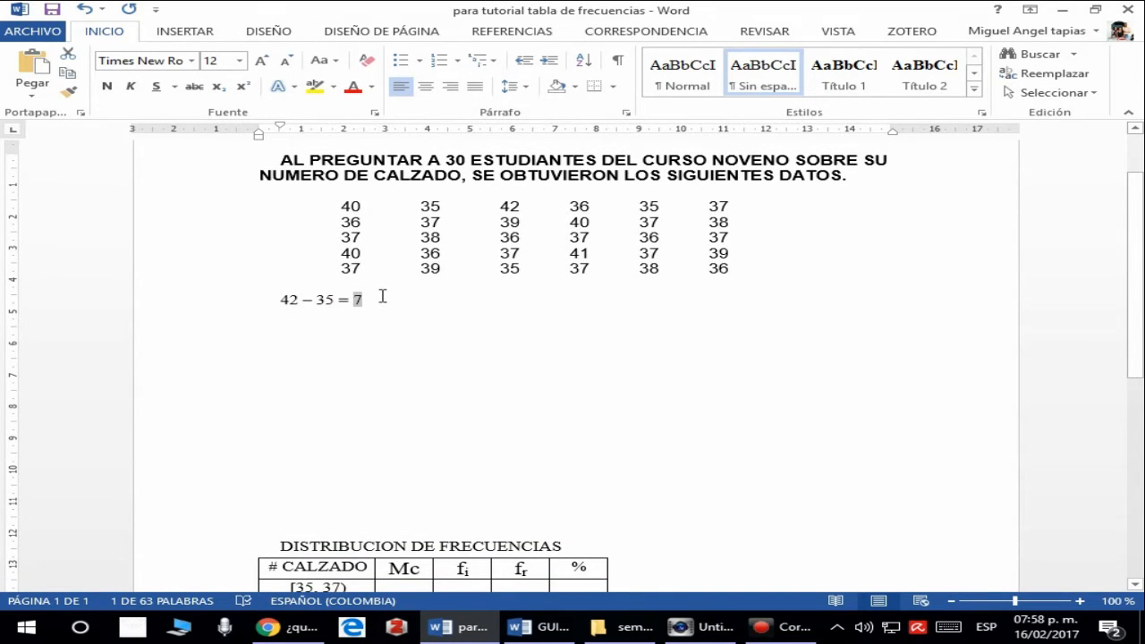
pyautogui.scroll(-5, 380, 298)
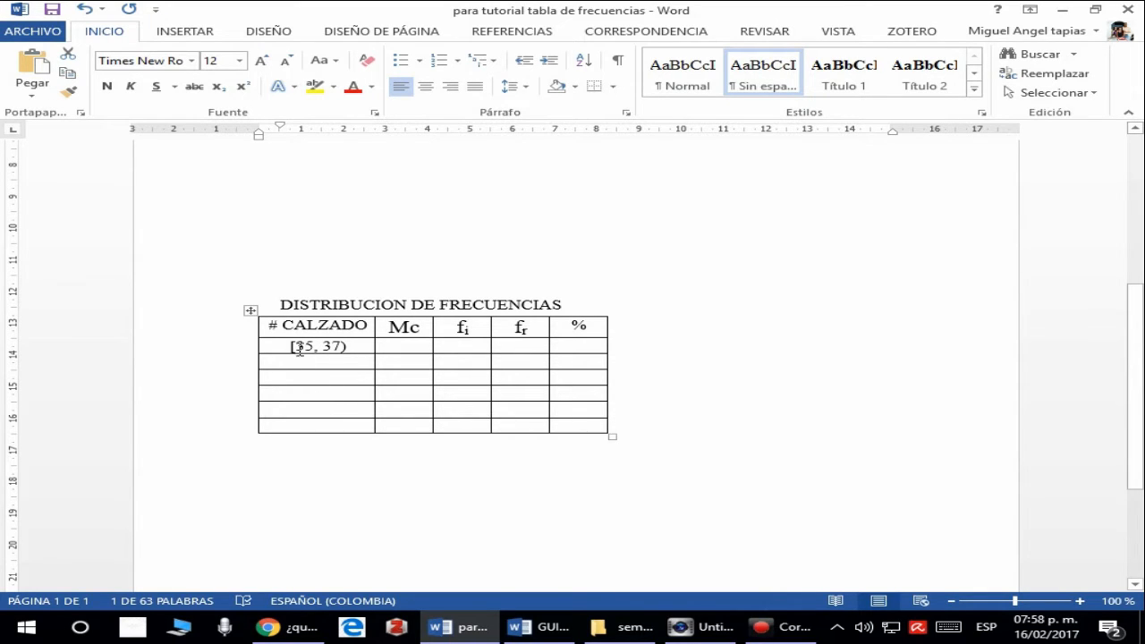
pyautogui.scroll(4, 286, 349)
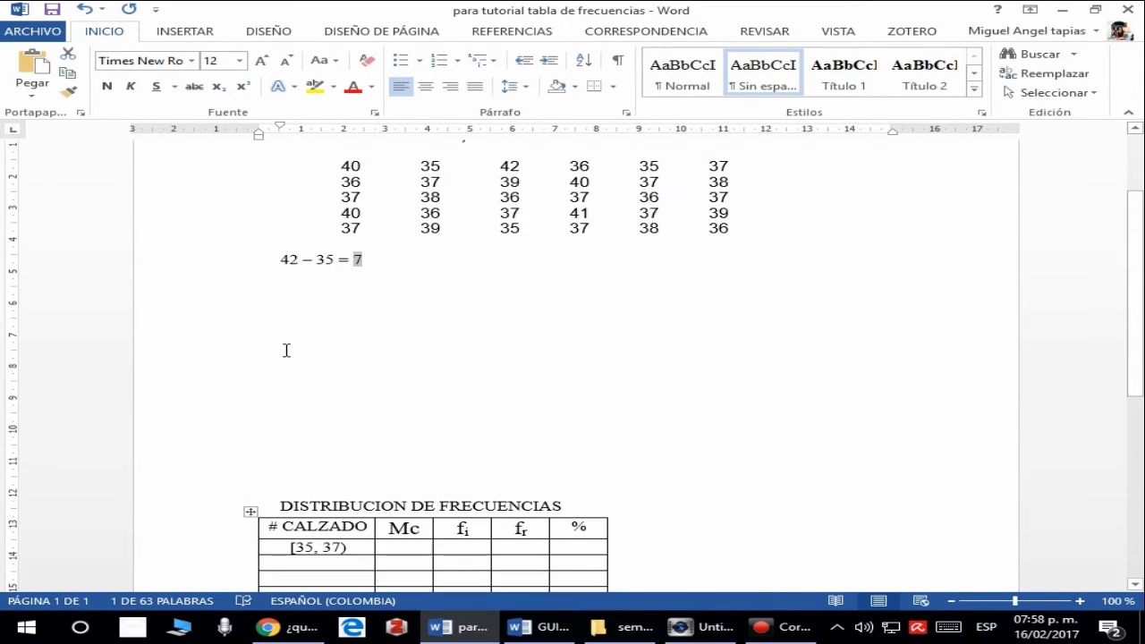
pyautogui.scroll(1, 286, 350)
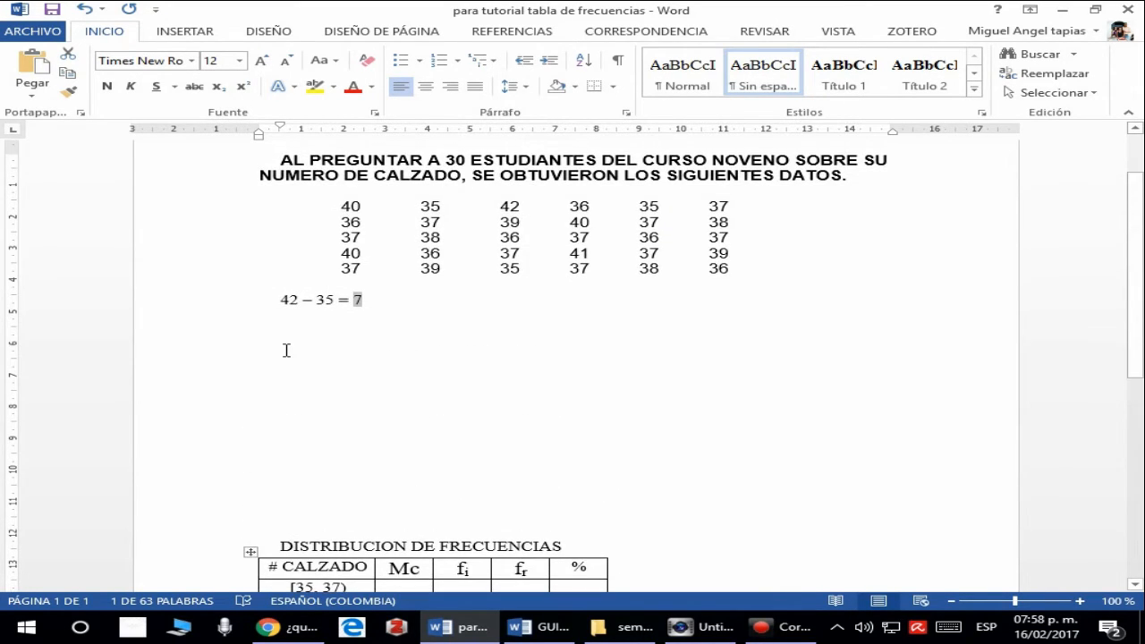
# - Continue the range calculation by dividing the result by 5, adding / 5 = 1,4 on the same line
pyautogui.click(410, 310)
pyautogui.click(397, 300)
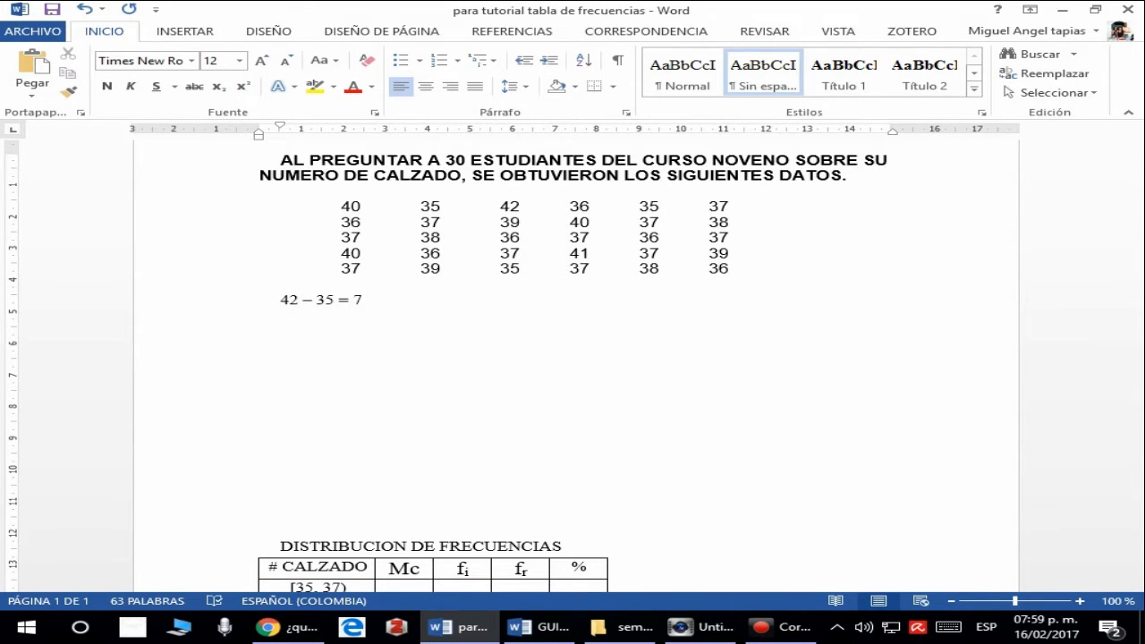
pyautogui.write('/ 5 = 1,4')
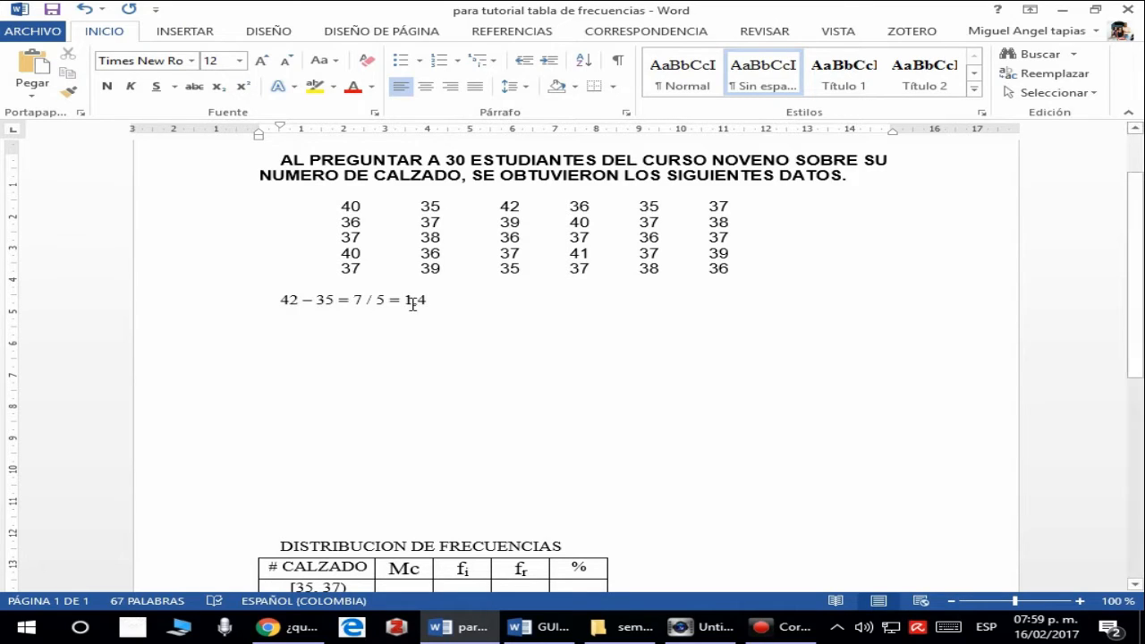
# - Write the rounded-up class width 2 after the 1,4 quotient, separated by spaces
pyautogui.moveTo(407, 301); pyautogui.dragTo(437, 301)
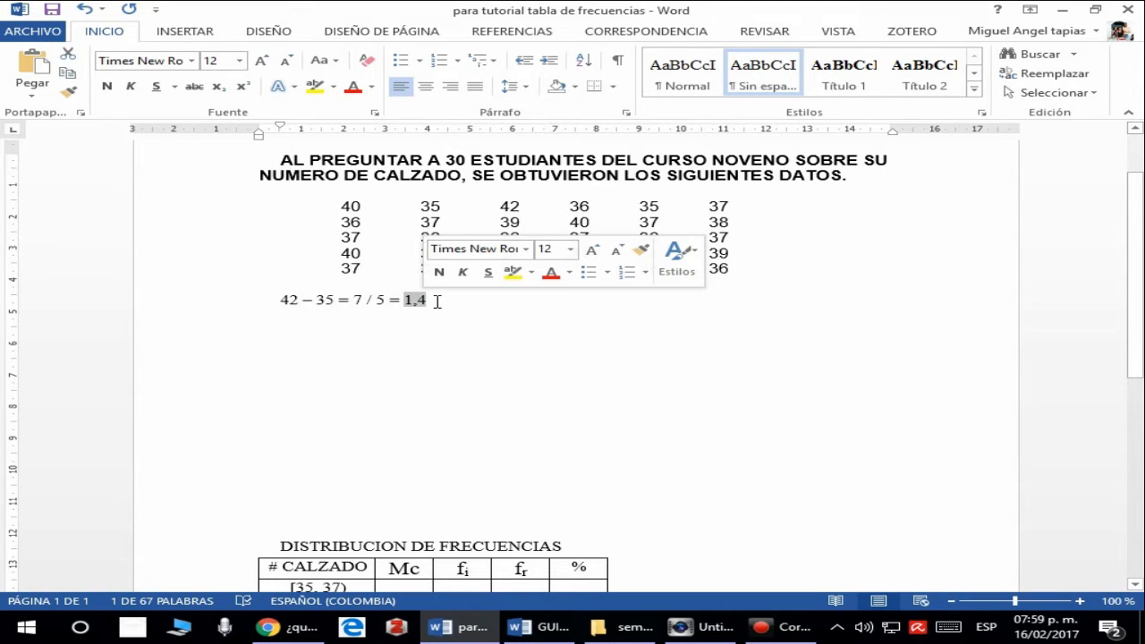
pyautogui.click(436, 301)
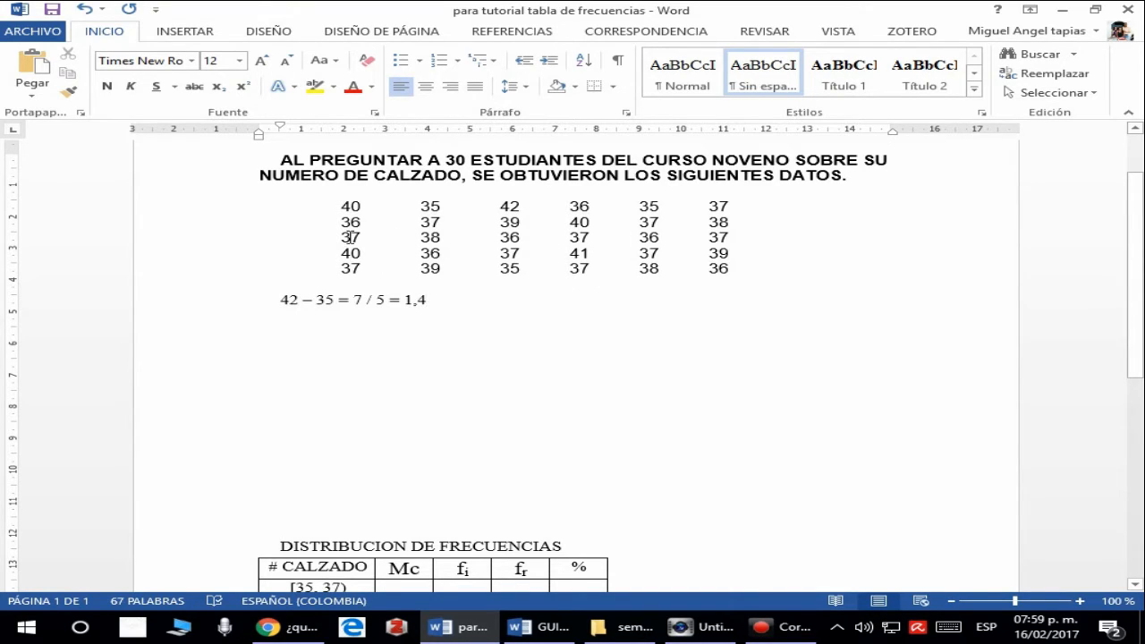
pyautogui.click(404, 300)
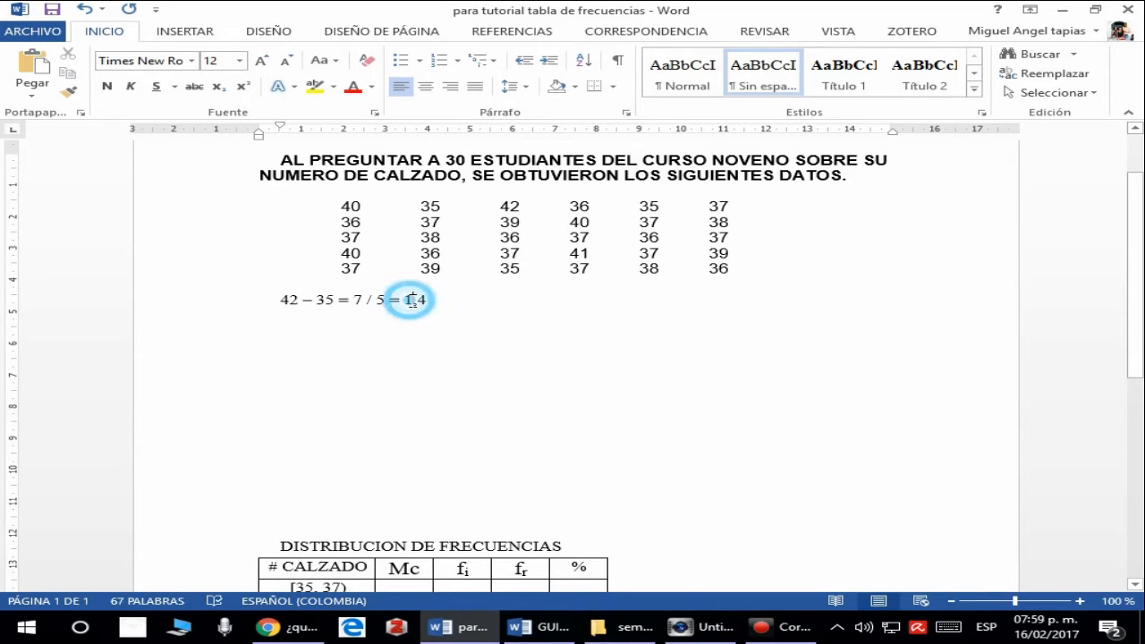
pyautogui.moveTo(404, 301); pyautogui.dragTo(427, 300)
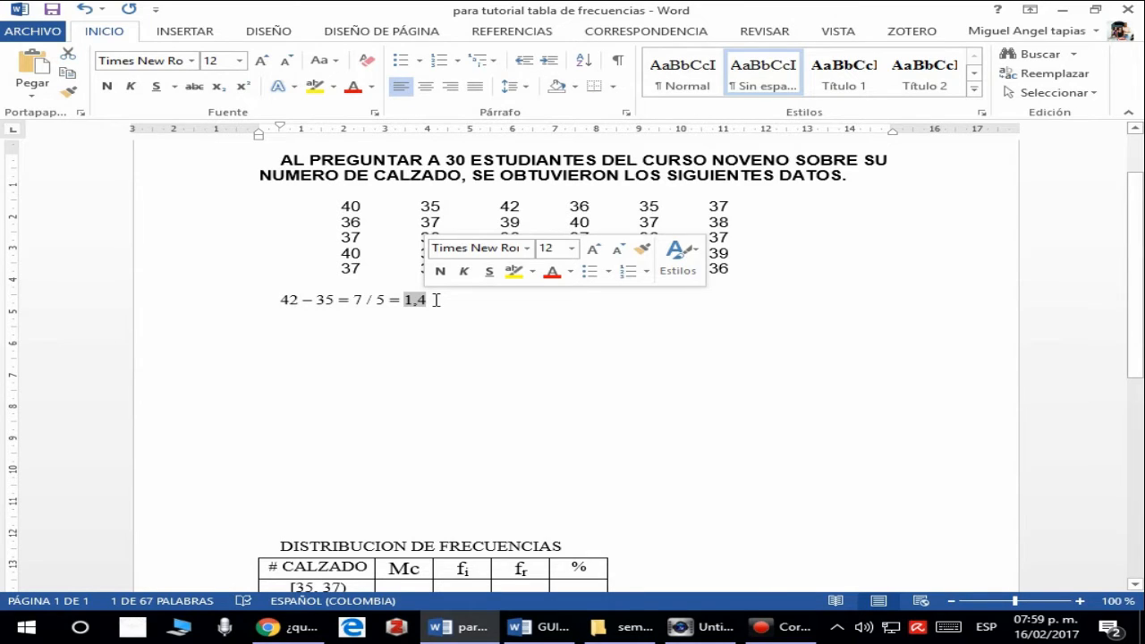
pyautogui.click(435, 301)
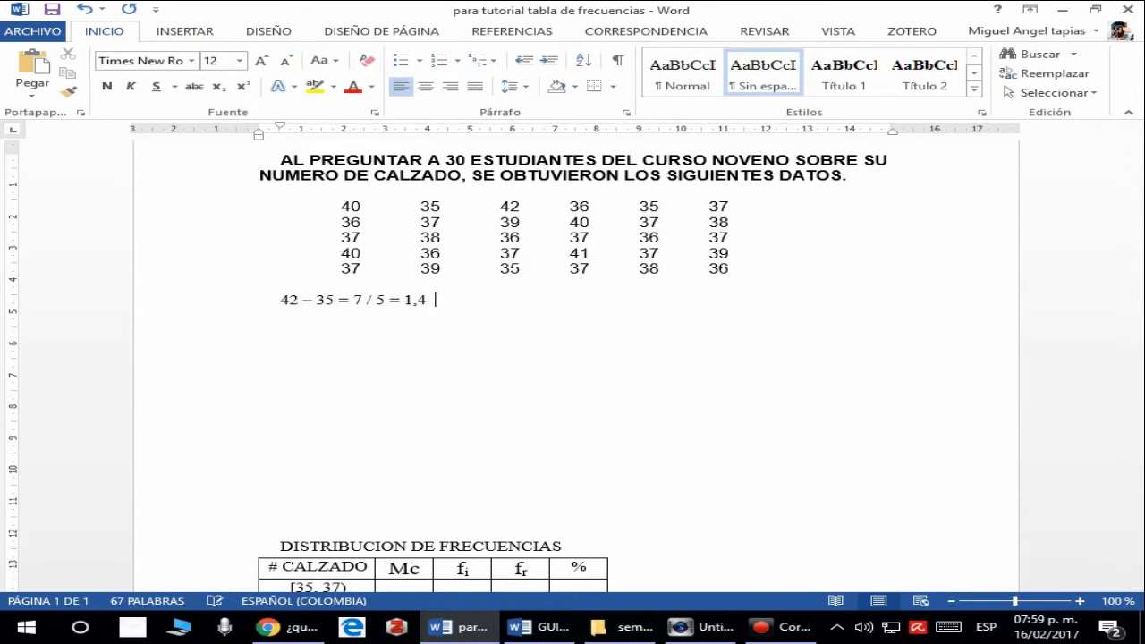
pyautogui.write('2')
pyautogui.click(446, 301)
pyautogui.doubleClick(446, 301)
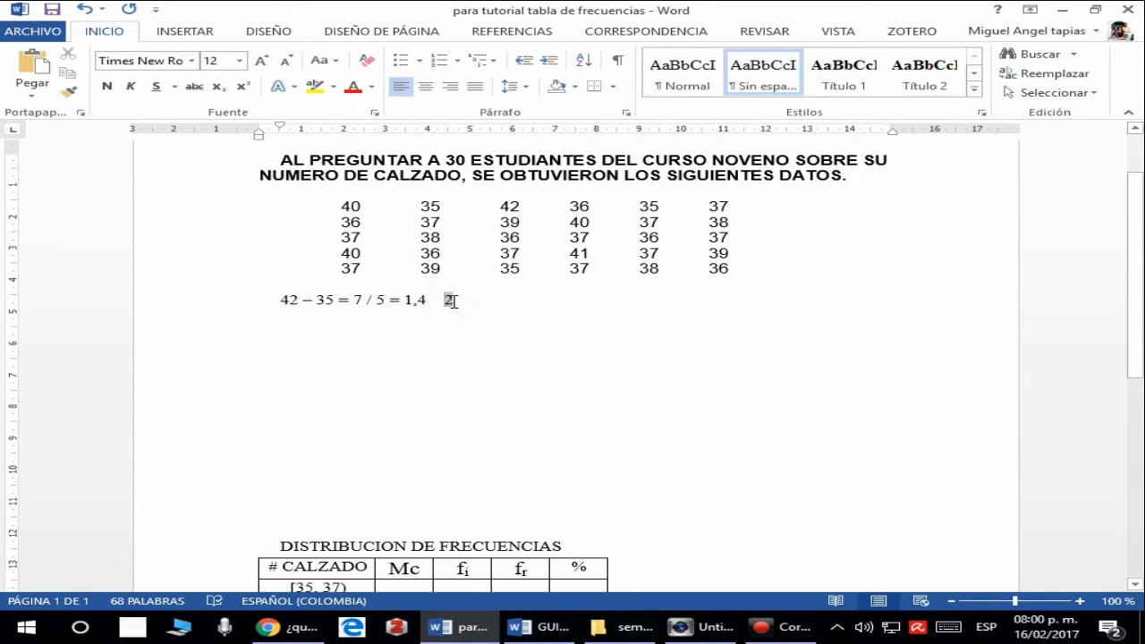
pyautogui.click(488, 308)
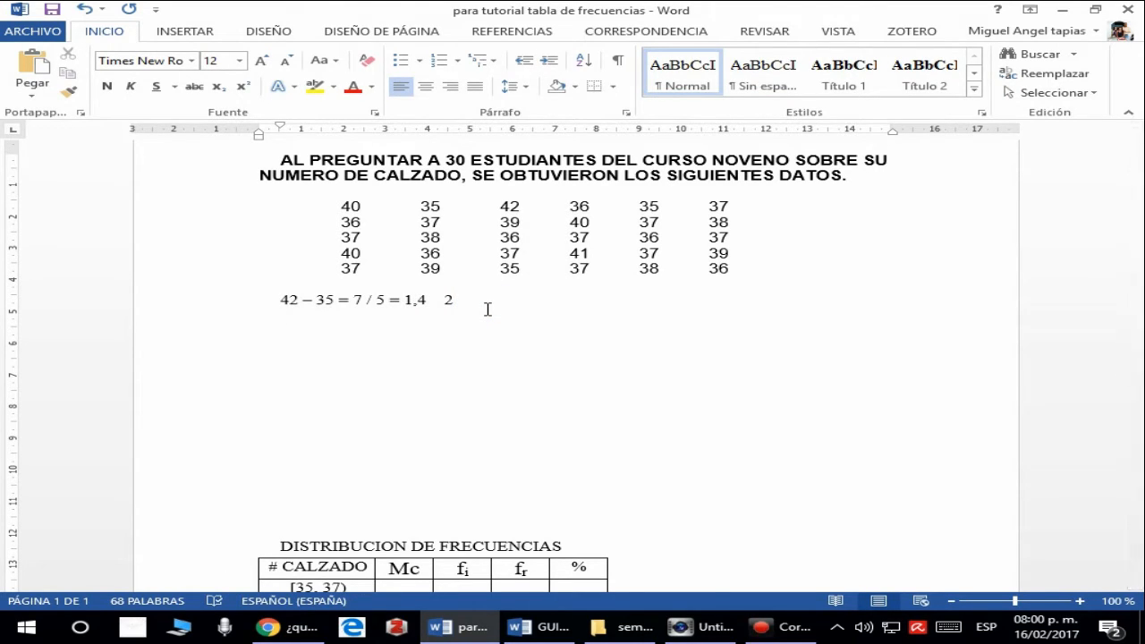
# - Examine the class width and the first shoe-size interval in the DISTRIBUCION DE FRECUENCIAS table
pyautogui.scroll(-4, 488, 309)
pyautogui.scroll(-2, 487, 309)
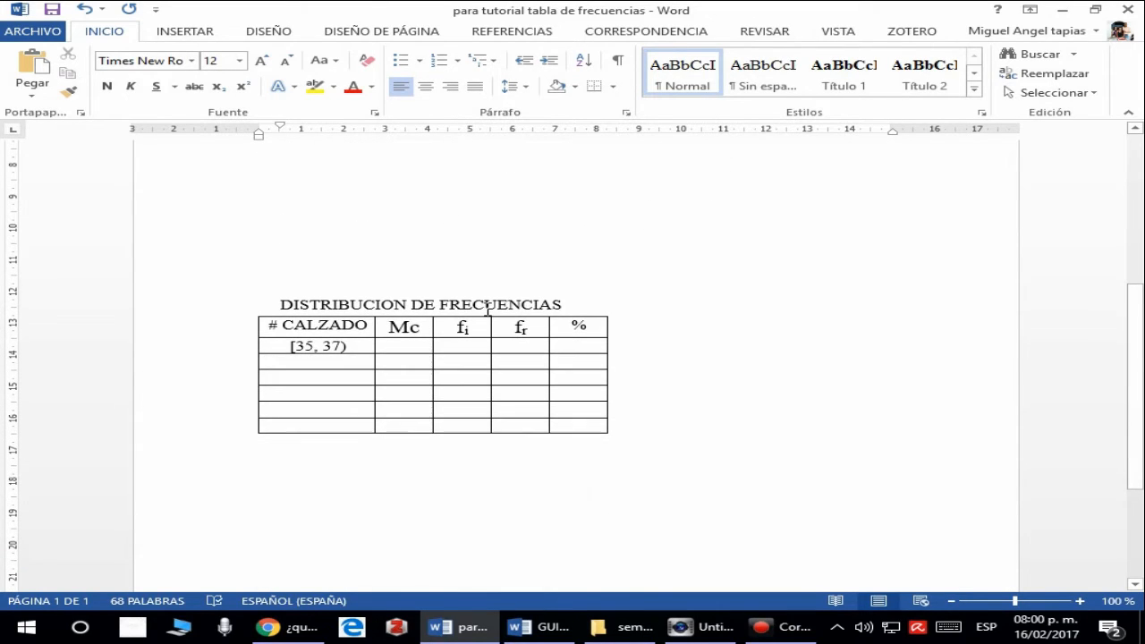
pyautogui.scroll(5, 385, 268)
pyautogui.scroll(1, 384, 268)
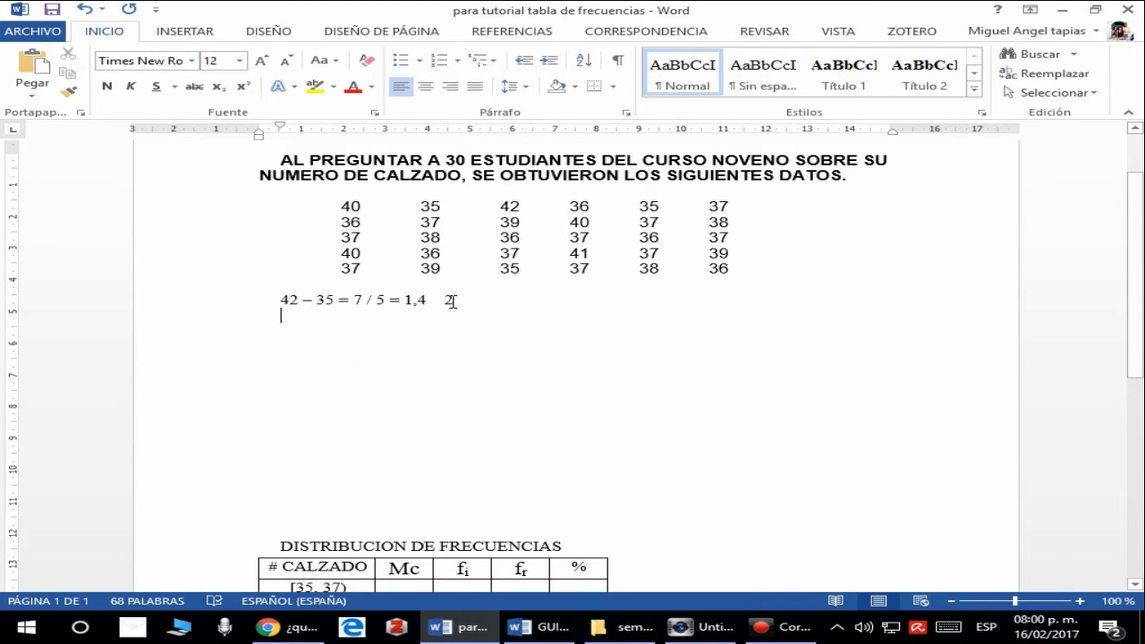
pyautogui.scroll(-2, 451, 300)
pyautogui.scroll(-1, 451, 300)
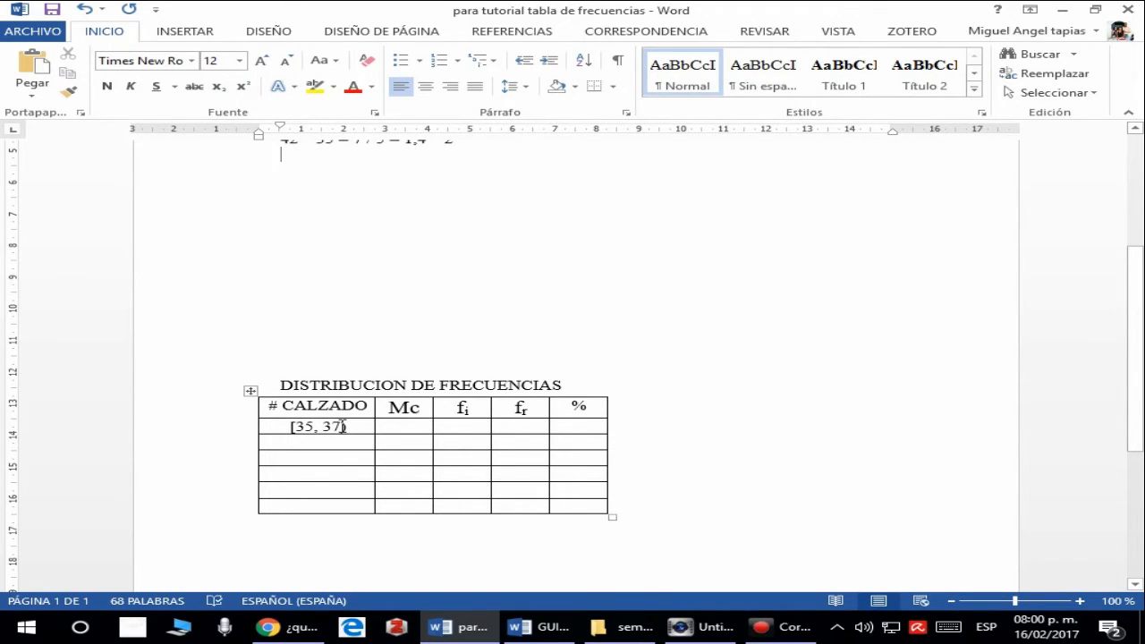
pyautogui.click(396, 427)
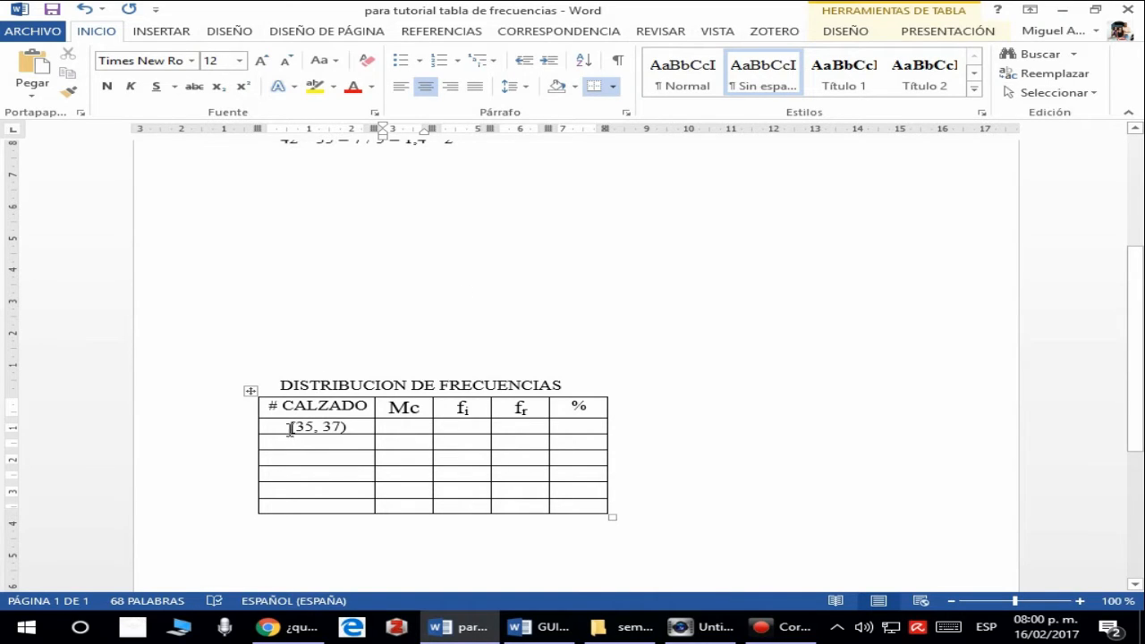
pyautogui.moveTo(286, 427); pyautogui.dragTo(353, 428)
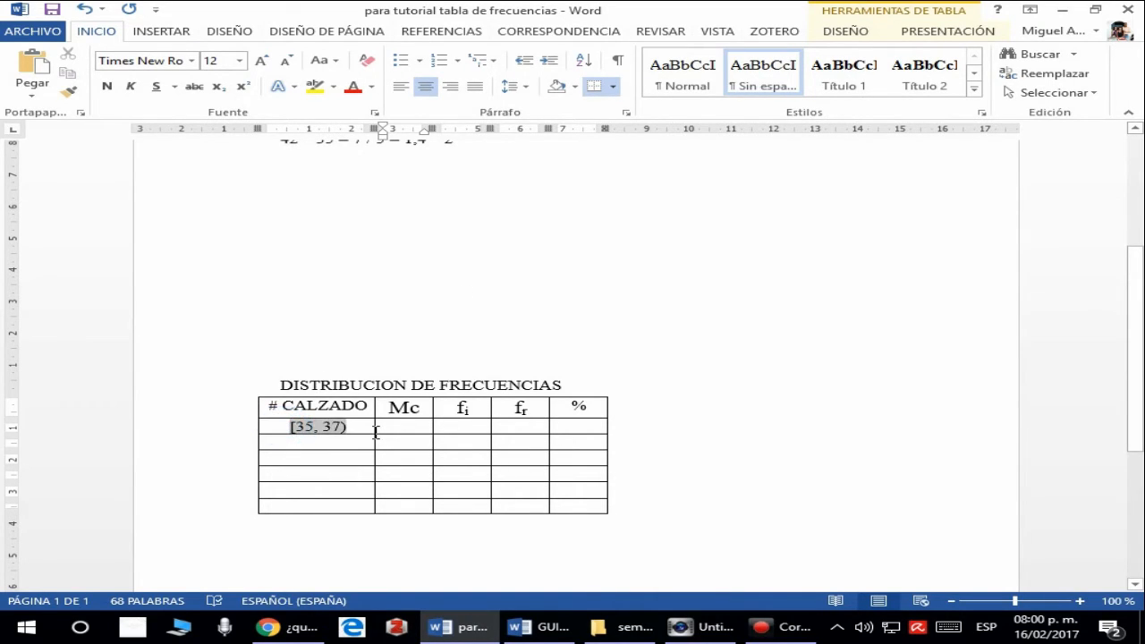
pyautogui.click(286, 429)
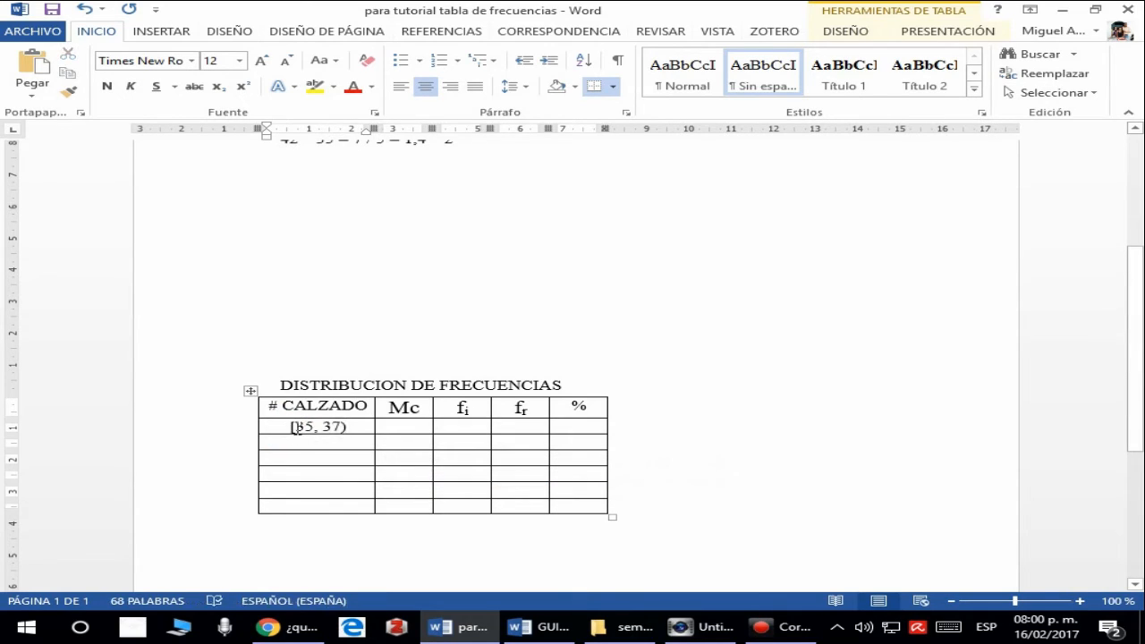
# - Start a new line below the class width calculation and write the sum of the first interval's limits as 35 + 37 =
pyautogui.click(404, 428)
pyautogui.scroll(2, 371, 365)
pyautogui.click(498, 223)
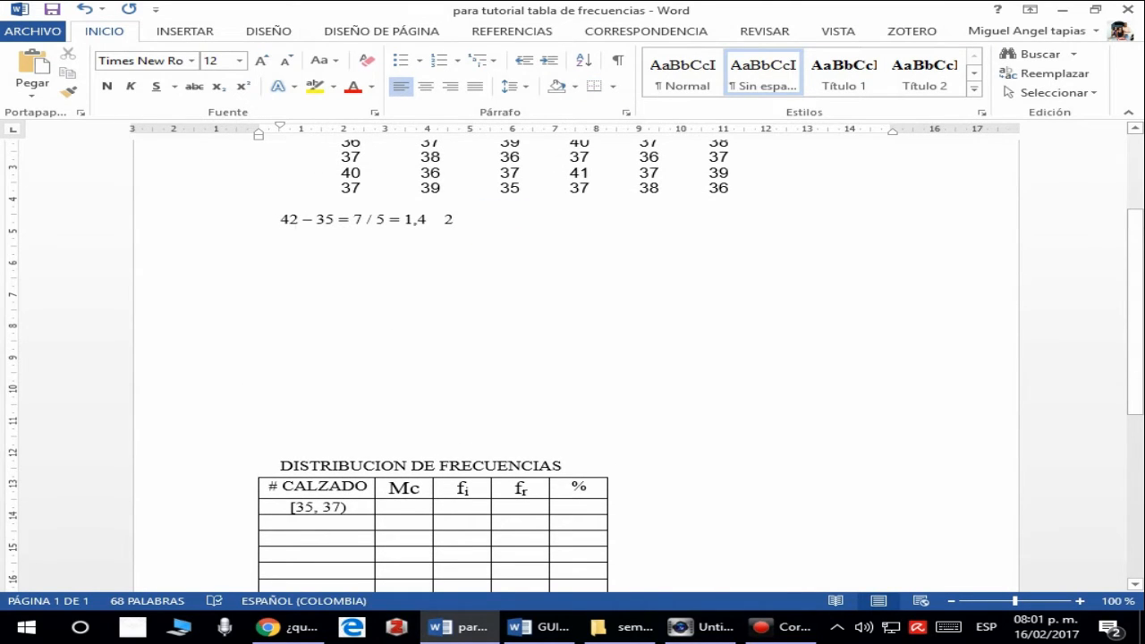
pyautogui.press('Return')
pyautogui.press('Return')
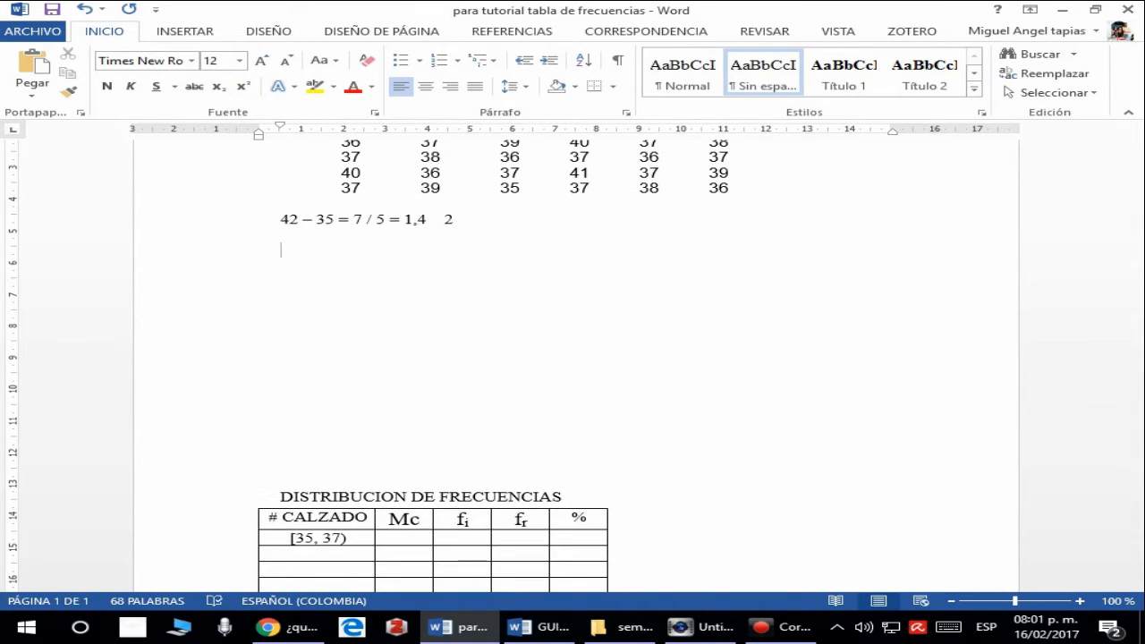
pyautogui.write('35 + 37')
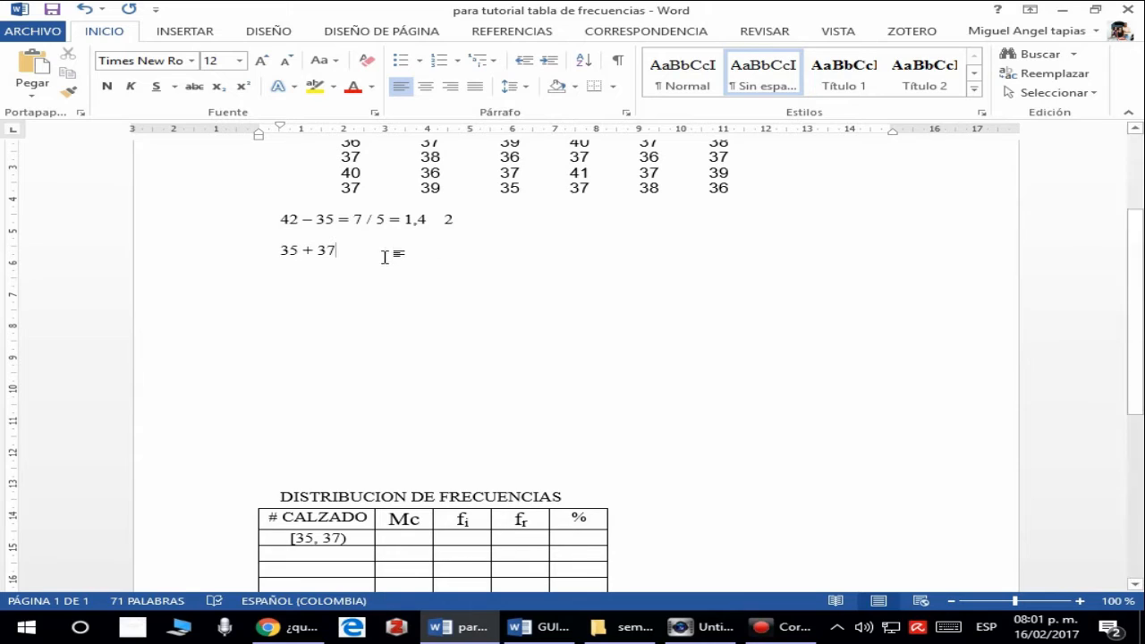
pyautogui.write(' =  ')
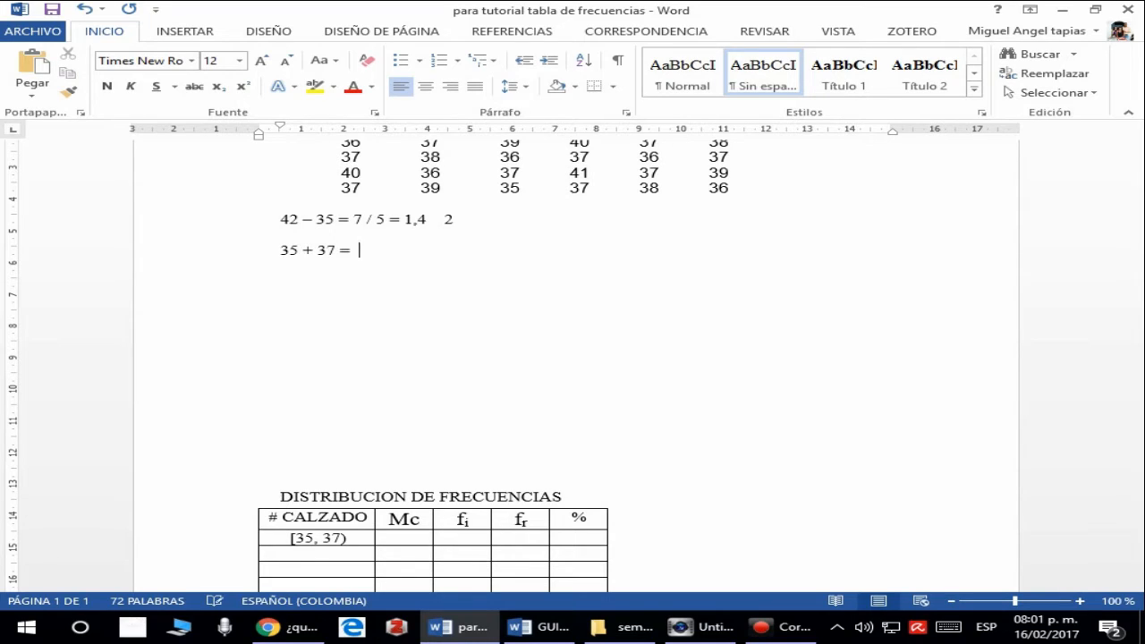
pyautogui.write('72')
# - Complete the interval midpoint calculation by adding 72 / 2 = 36 after the sum
pyautogui.write('/ 2 = 36')
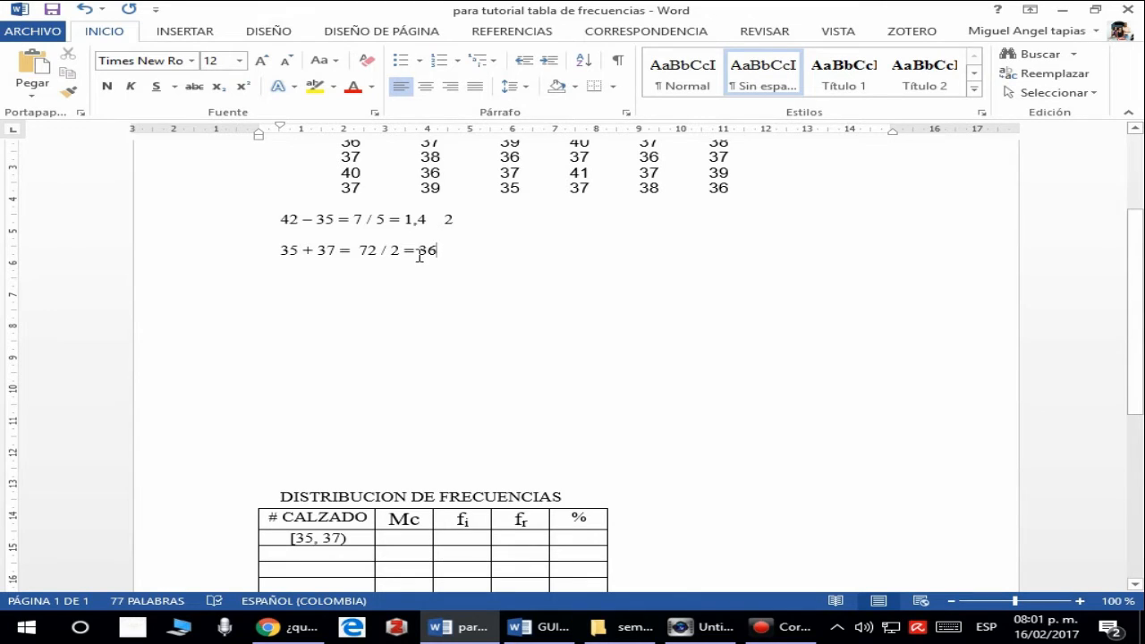
# - Label the midpoint result by writing Marca de clase after the 36 on the same line
pyautogui.moveTo(417, 250); pyautogui.dragTo(436, 252)
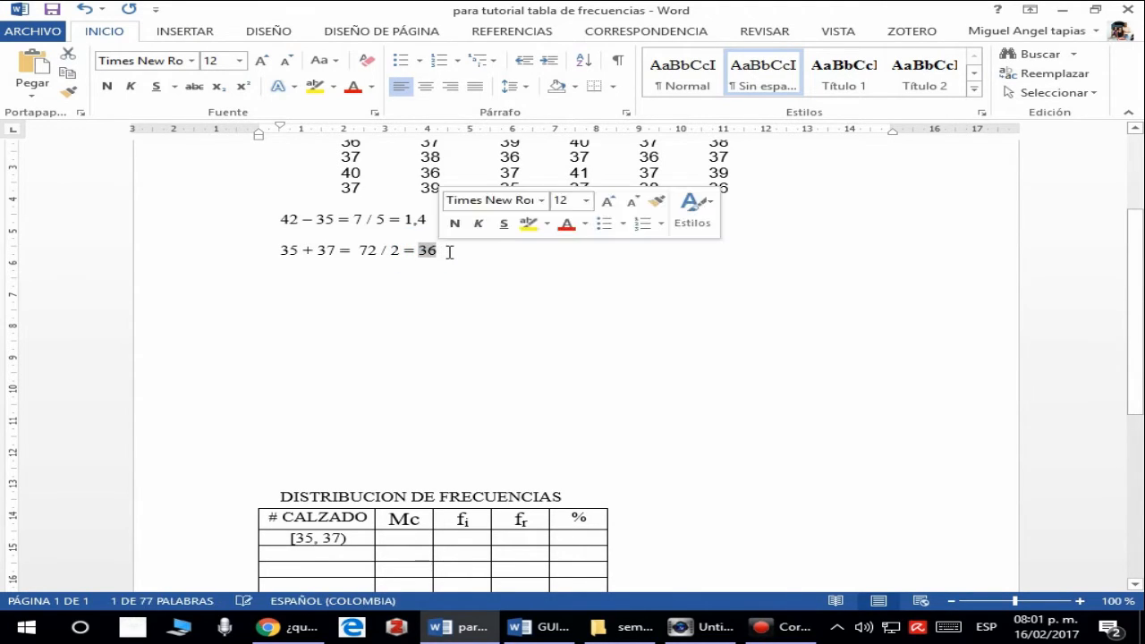
pyautogui.click(444, 251)
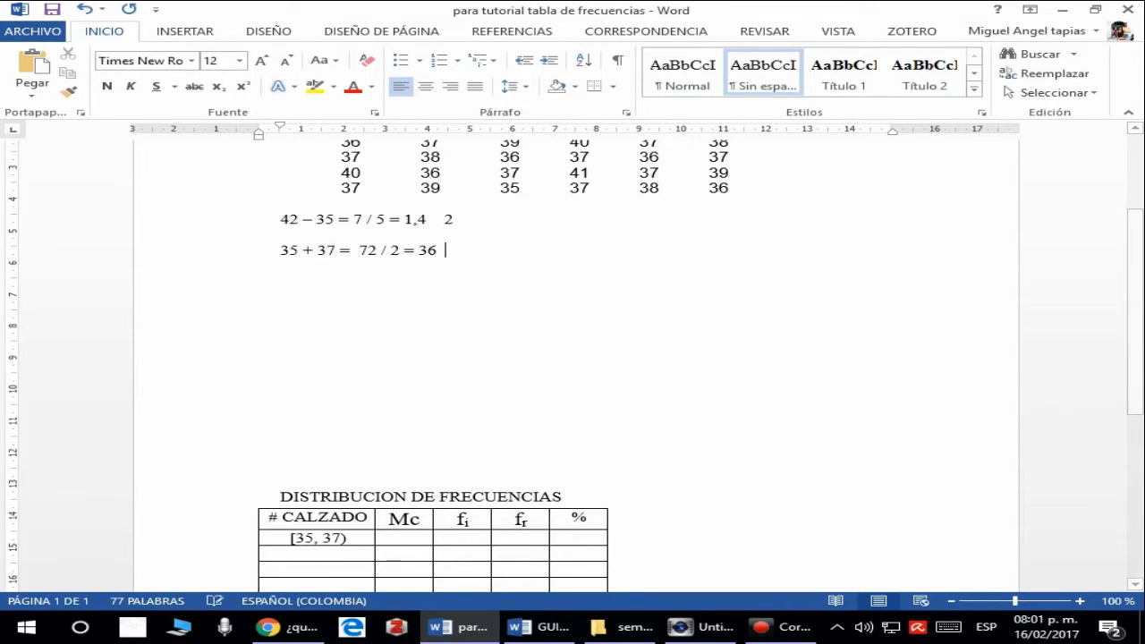
pyautogui.write('Mar')
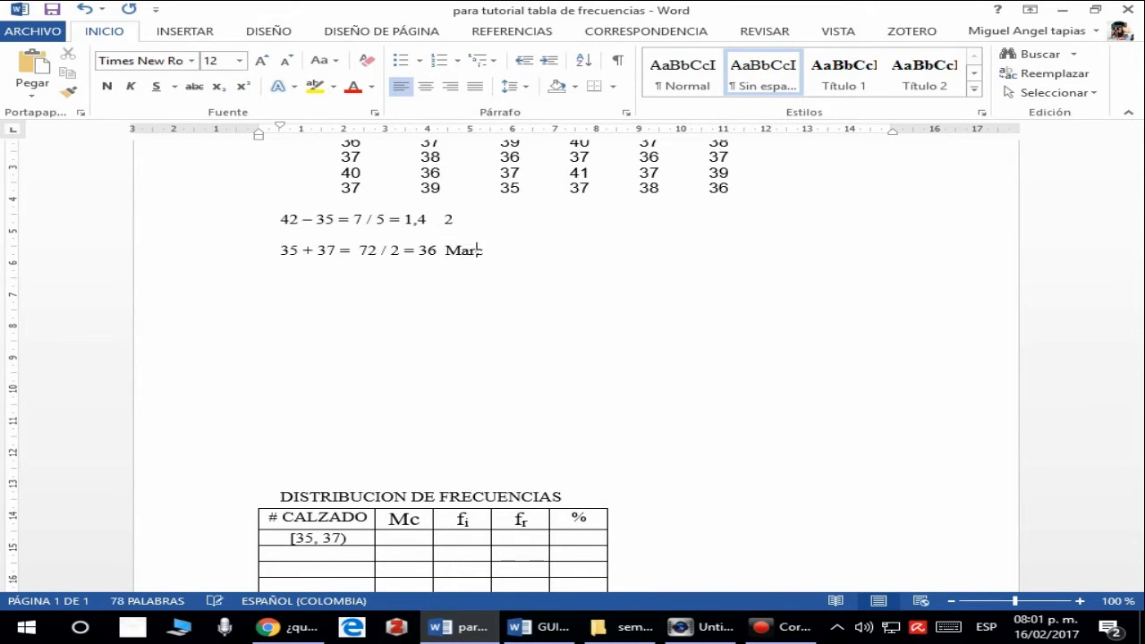
pyautogui.write('ca de clase')
# - Colour the 36 before the Marca de clase label red
pyautogui.doubleClick(423, 250)
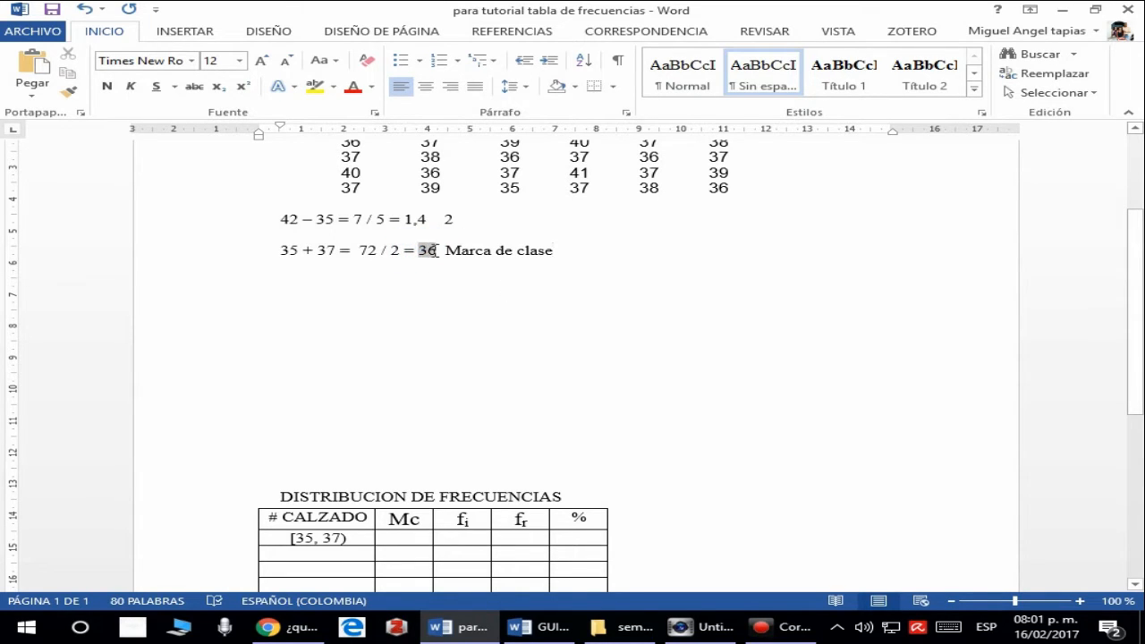
pyautogui.click(357, 88)
pyautogui.click(538, 261)
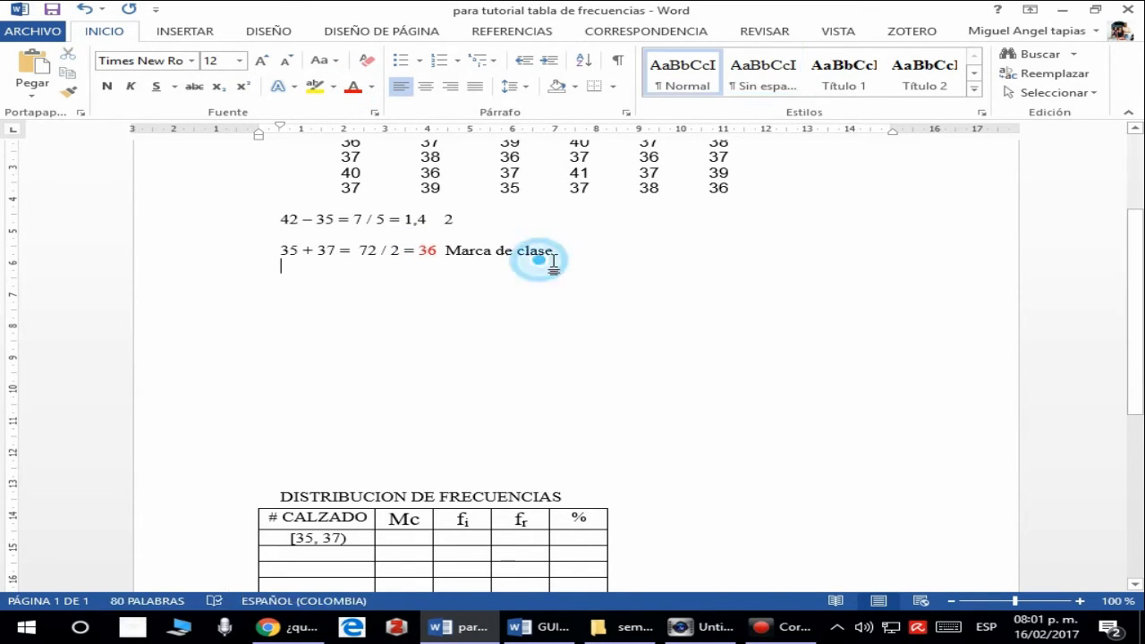
pyautogui.click(571, 252)
# - Enter 36 as the Mc value of the [35, 37) row in the DISTRIBUCION DE FRECUENCIAS table
pyautogui.scroll(-3, 572, 347)
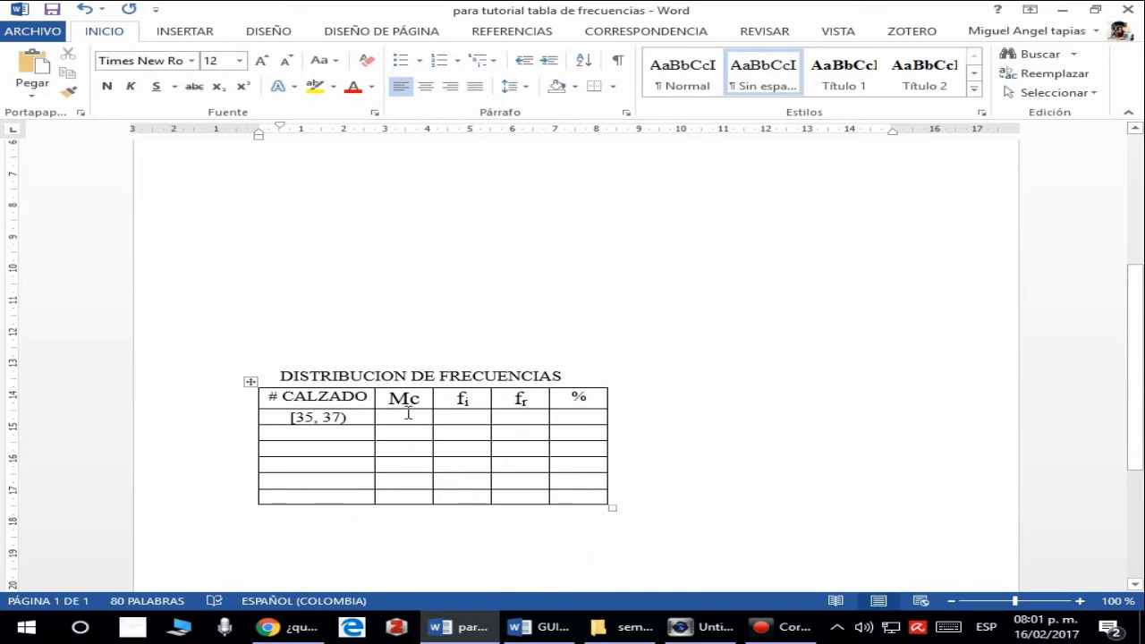
pyautogui.click(403, 412)
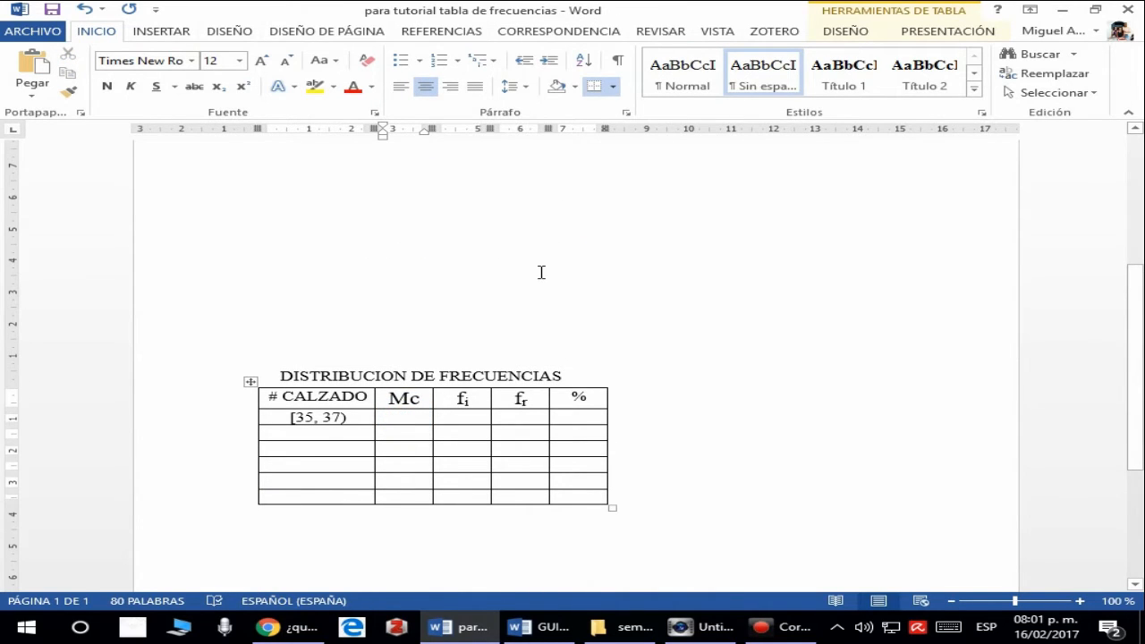
pyautogui.write('36')
# - Examine the fi column of the frequency table up close, starting from its first-row cell, and return to the shoe-size data
pyautogui.scroll(-2, 542, 271)
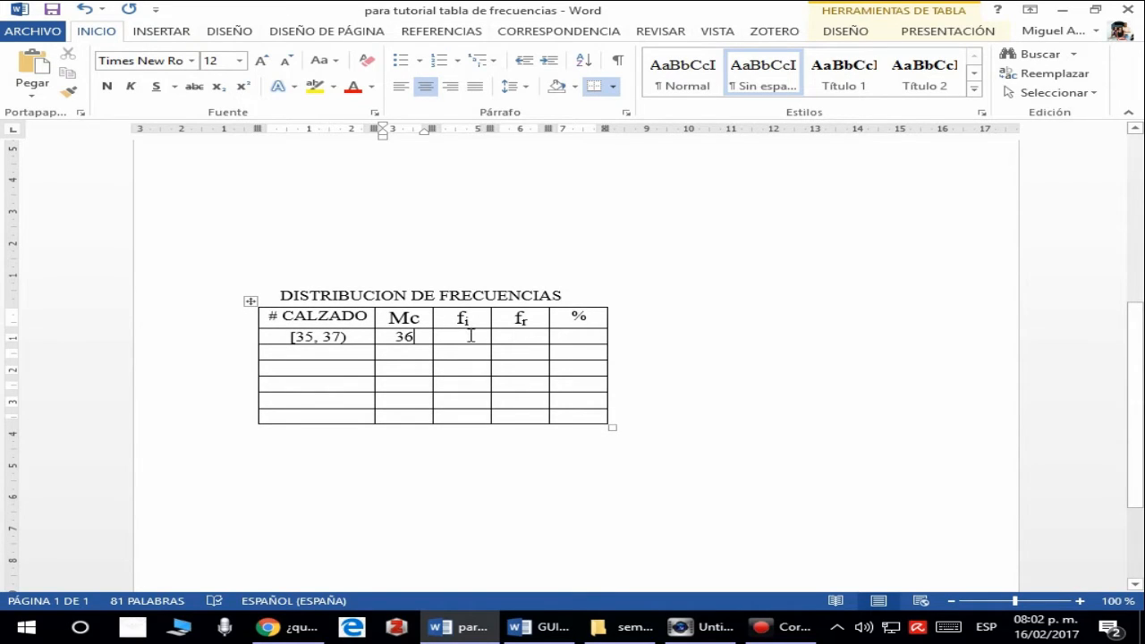
pyautogui.click(470, 335)
pyautogui.scroll(1, 471, 325)
pyautogui.scroll(-2, 467, 319)
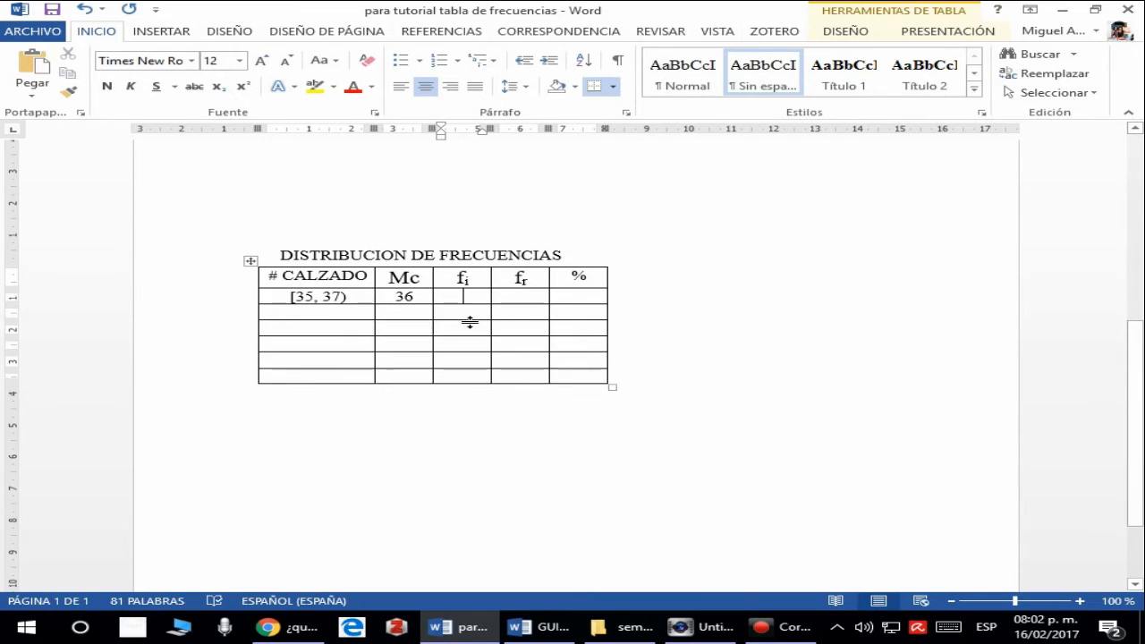
pyautogui.scroll(9, 464, 289)
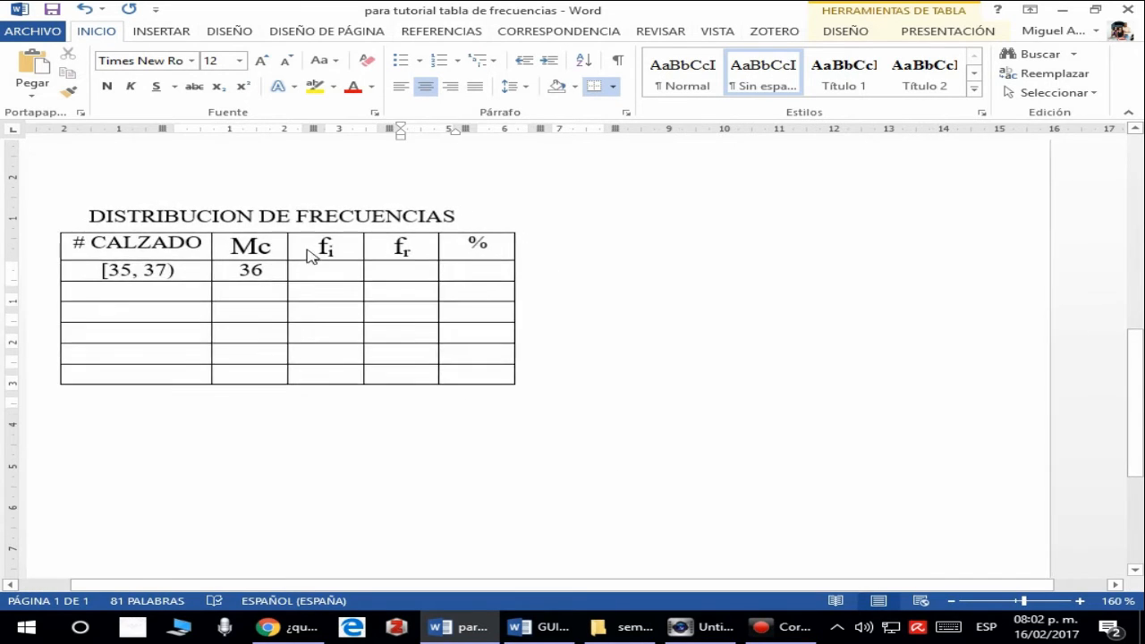
pyautogui.scroll(4, 347, 262)
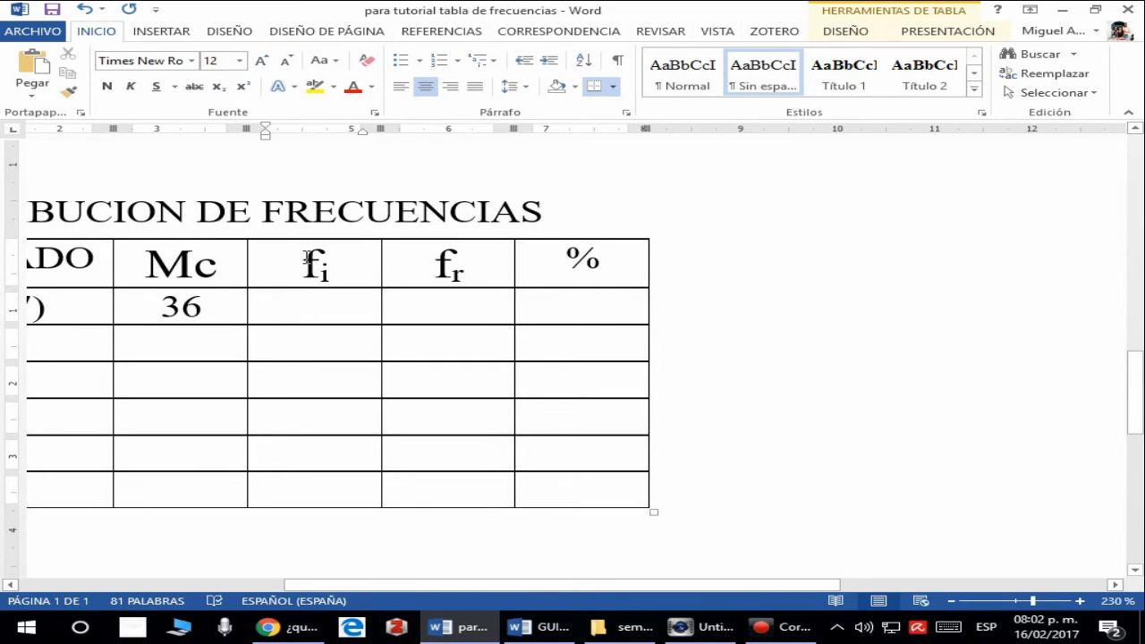
pyautogui.keyDown('ctrl'); pyautogui.scroll(-11, 307, 260); pyautogui.keyUp('ctrl')
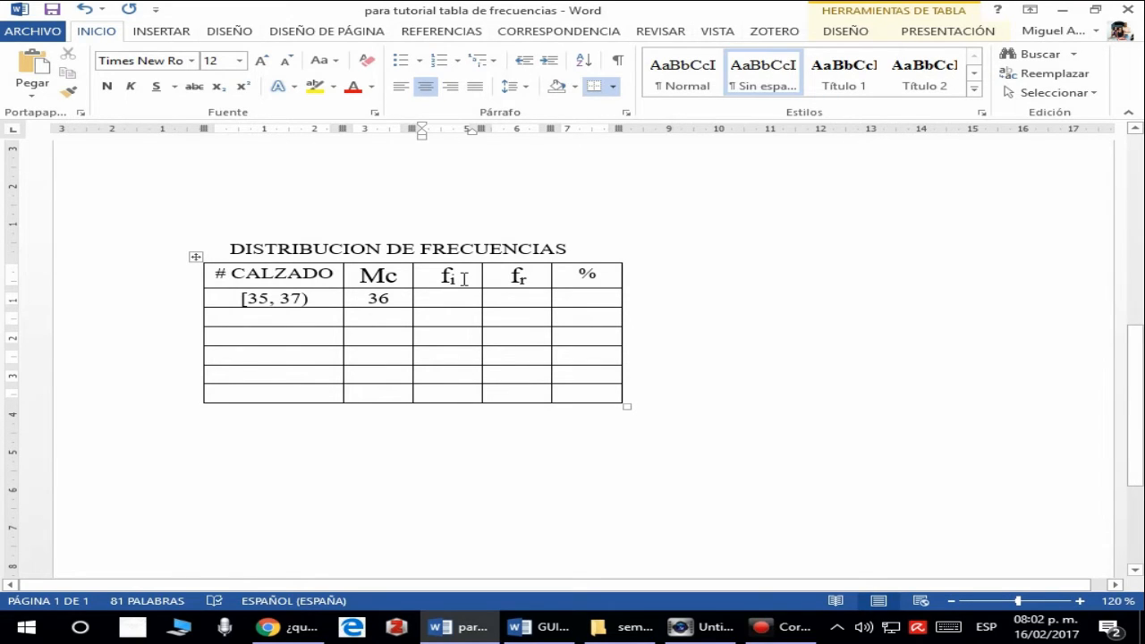
pyautogui.scroll(4, 460, 294)
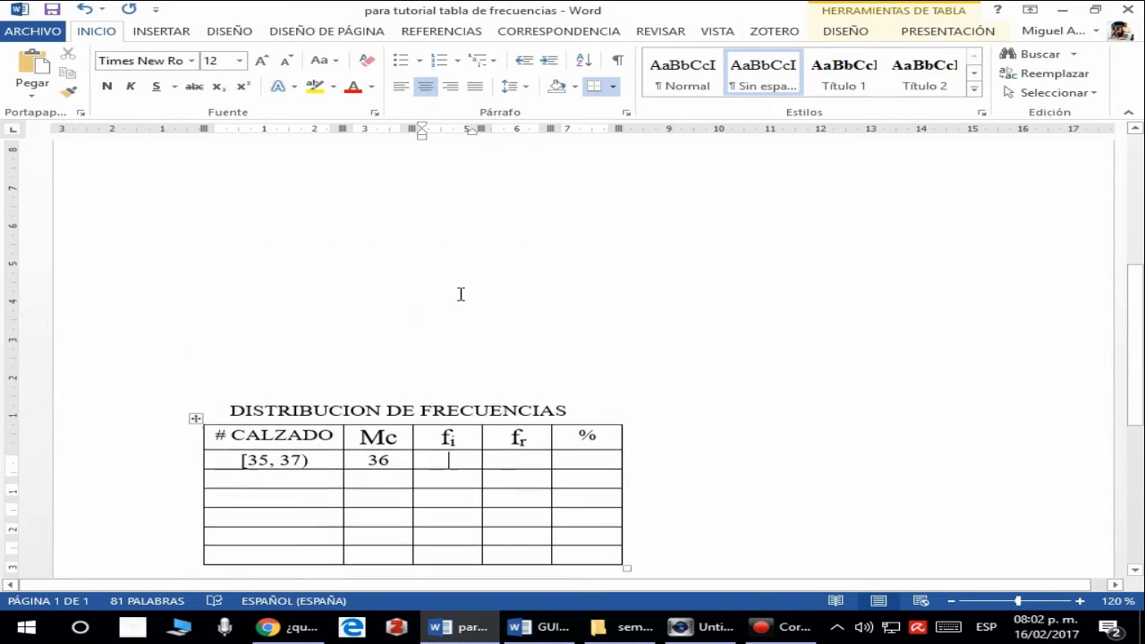
pyautogui.scroll(5, 460, 295)
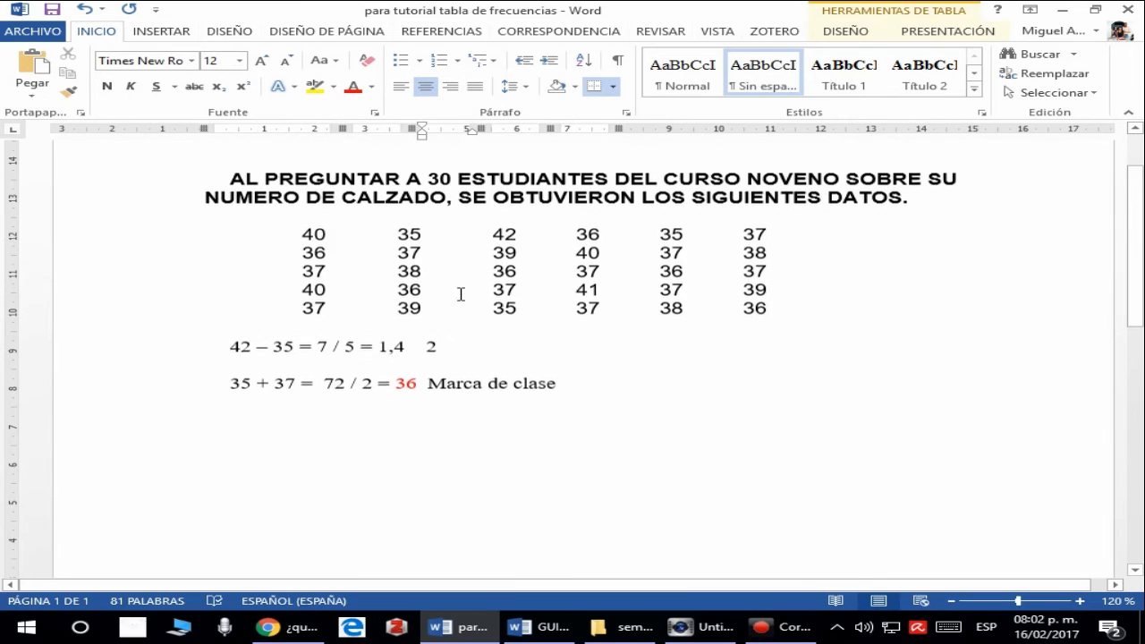
# - Highlight the whole block of shoe sizes and compare it with the [35, 37) interval in the table
pyautogui.moveTo(286, 231); pyautogui.dragTo(844, 316)
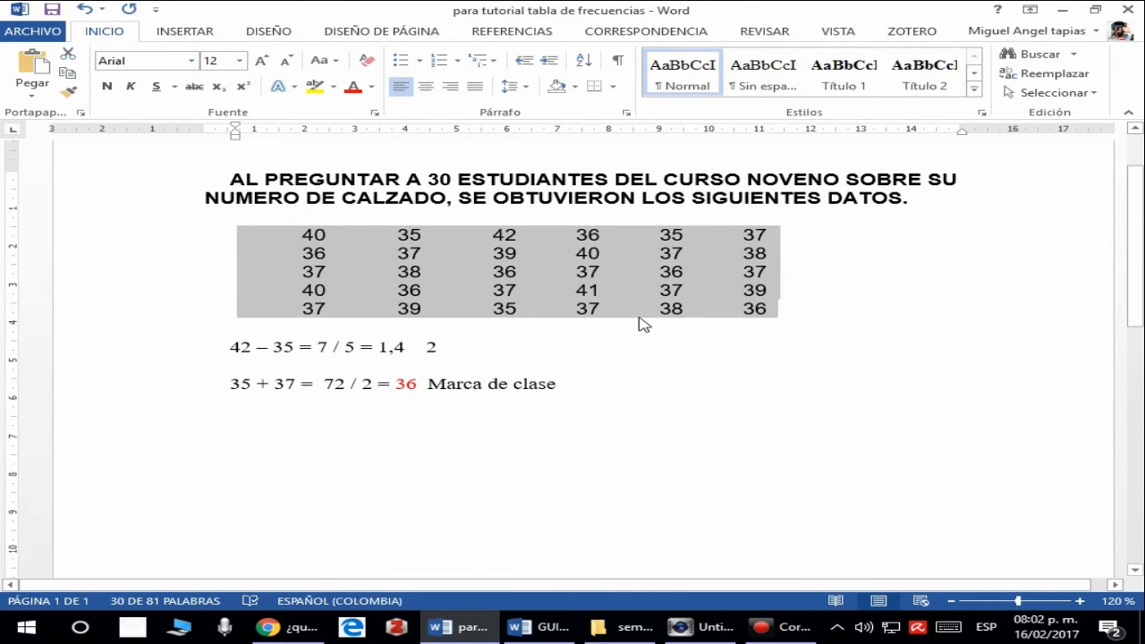
pyautogui.scroll(-5, 642, 322)
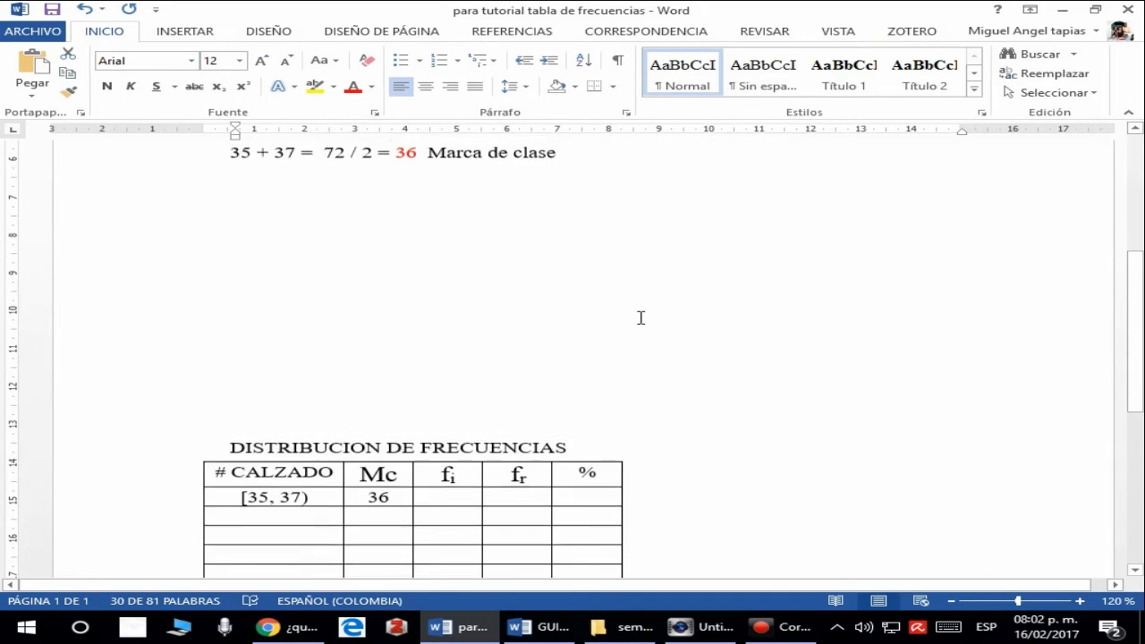
pyautogui.scroll(-3, 641, 317)
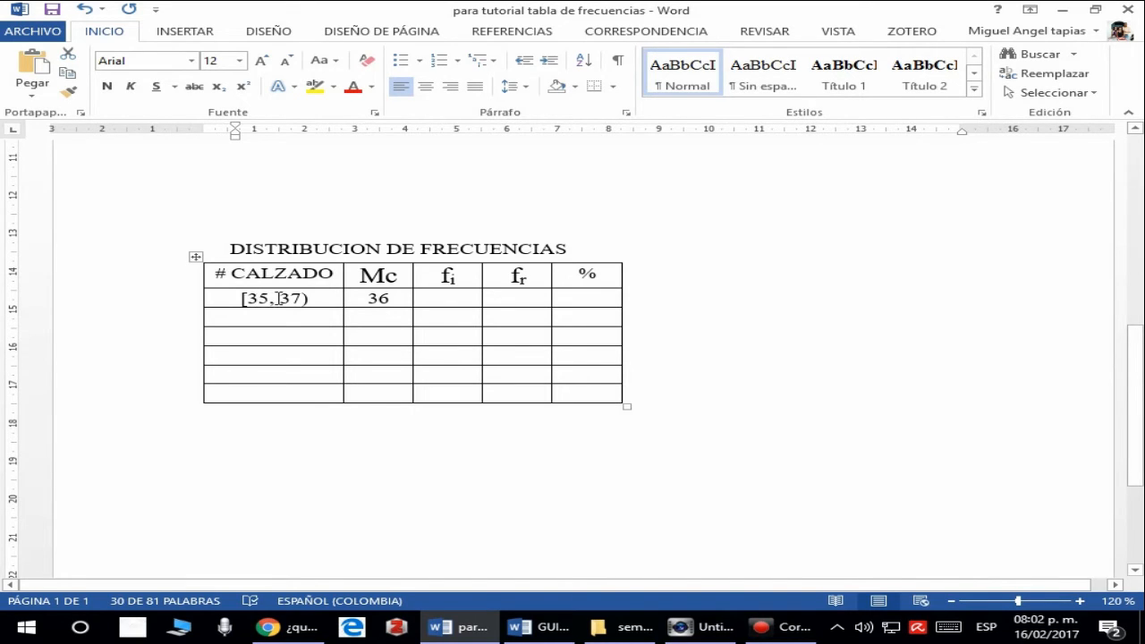
pyautogui.scroll(7, 279, 298)
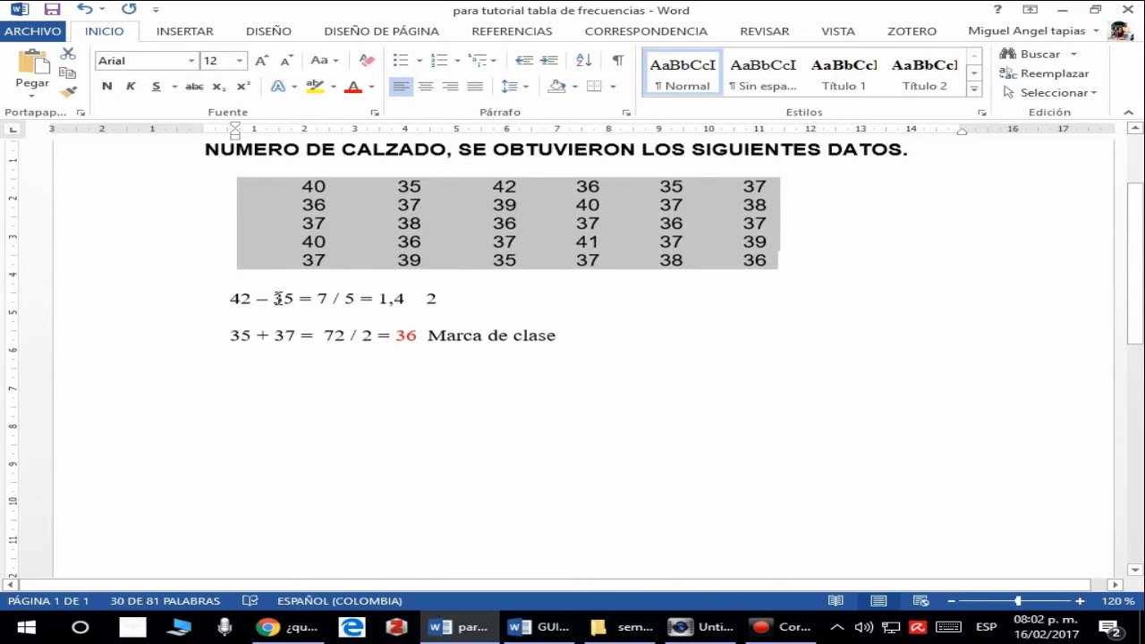
pyautogui.scroll(1, 279, 298)
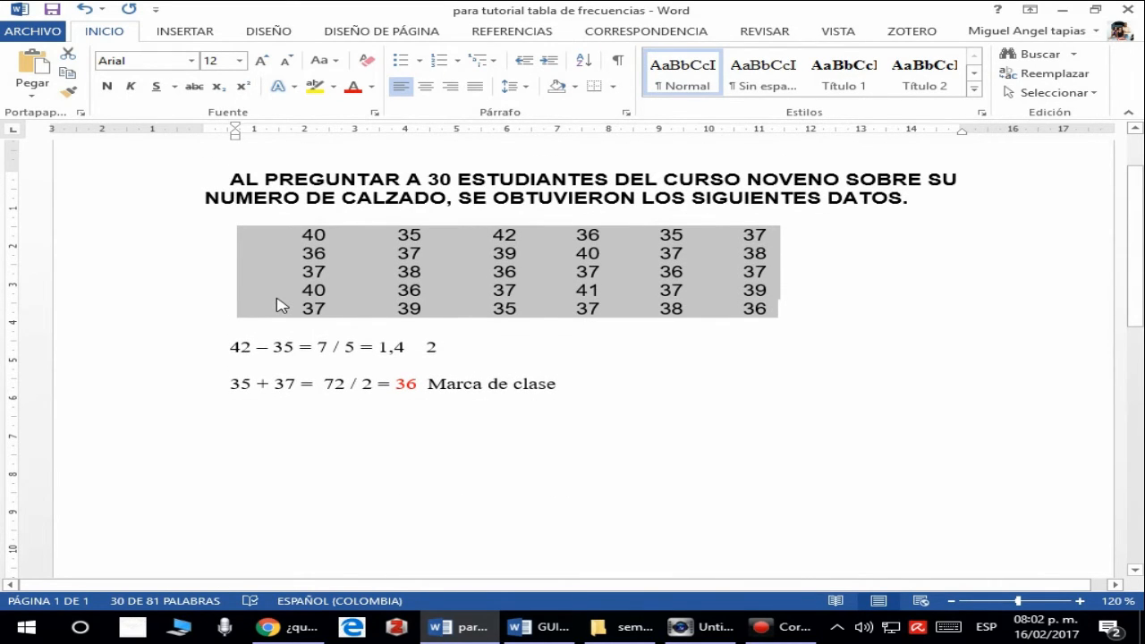
pyautogui.scroll(-8, 279, 306)
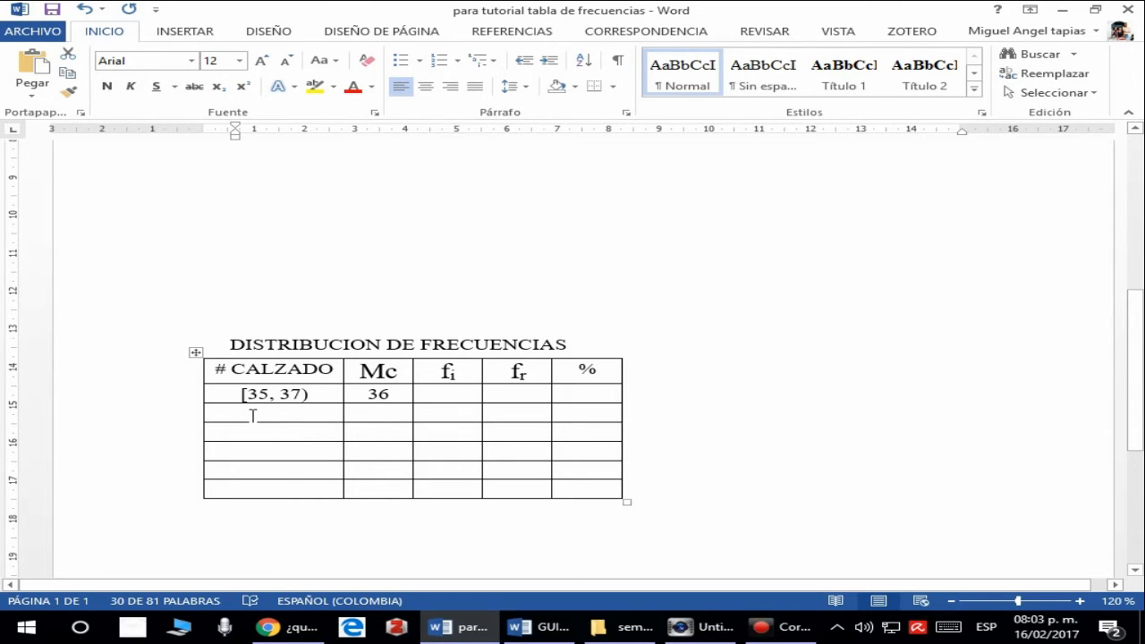
pyautogui.scroll(2, 253, 415)
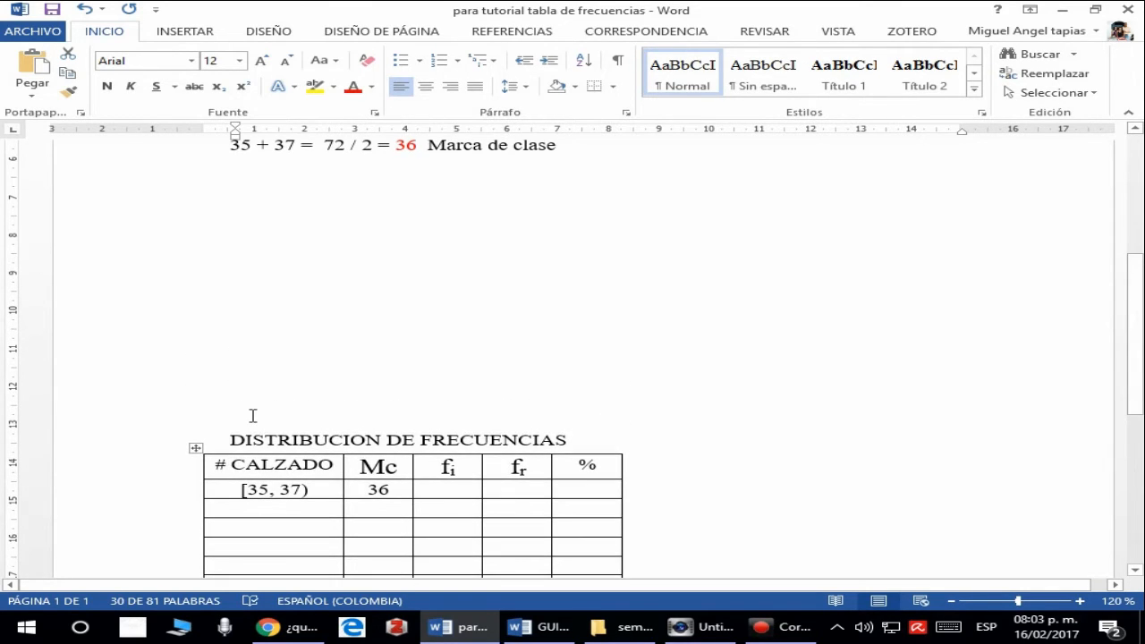
pyautogui.scroll(4, 253, 415)
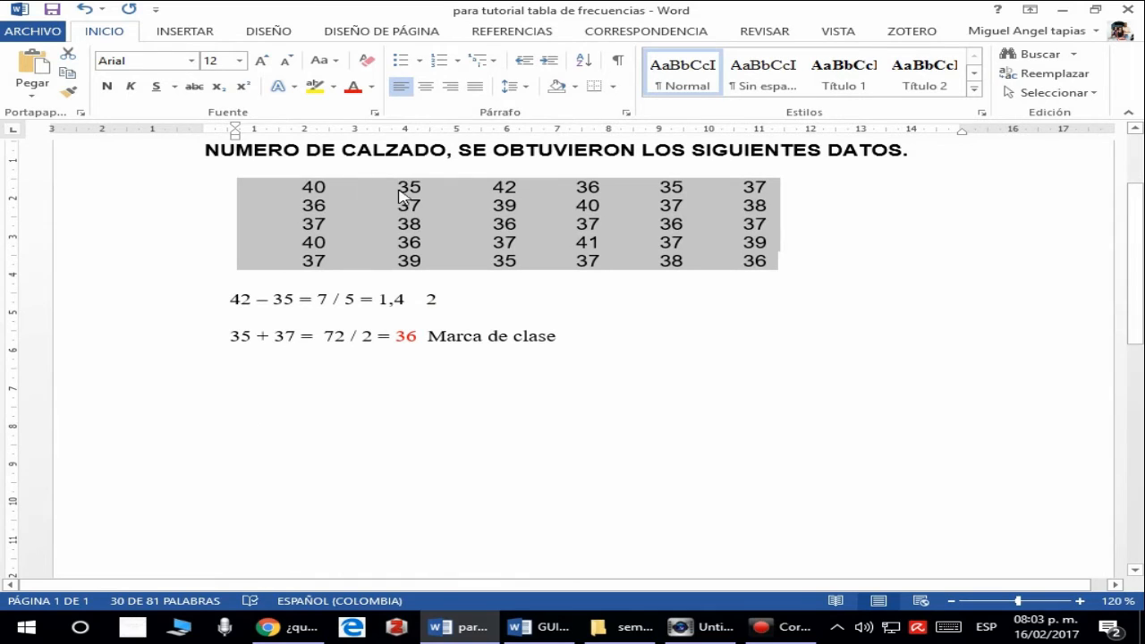
# - Count the 35 and 36 shoe sizes row by row for the [35, 37) interval, highlighting values, and return to the frequency table
pyautogui.click(399, 217)
pyautogui.doubleClick(409, 187)
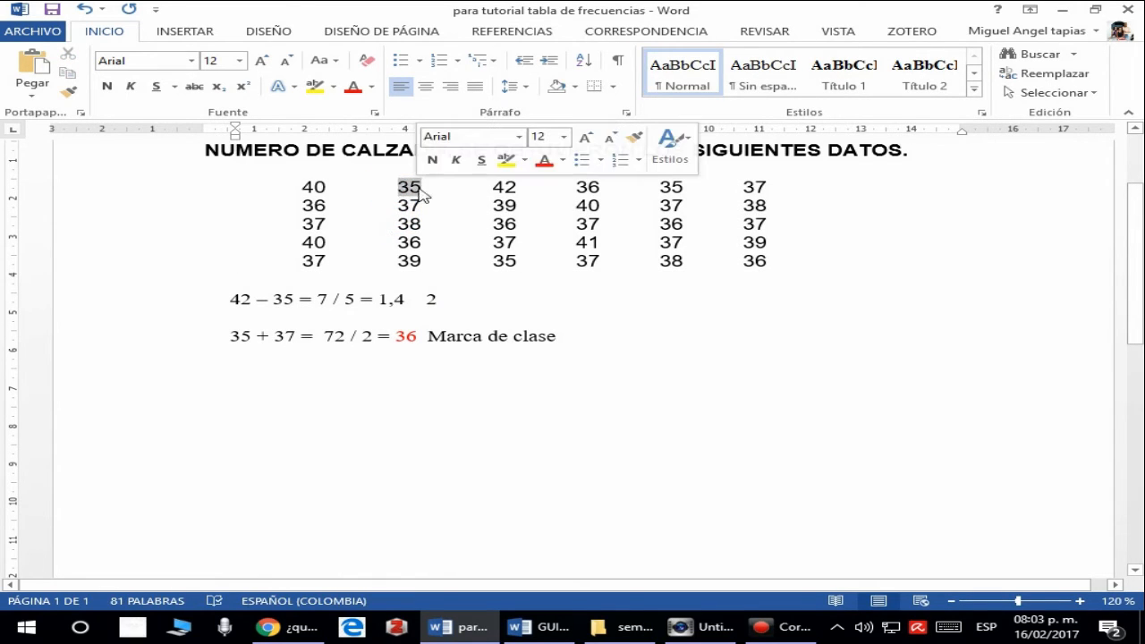
pyautogui.moveTo(571, 188); pyautogui.dragTo(678, 184)
pyautogui.click(645, 186)
pyautogui.doubleClick(306, 205)
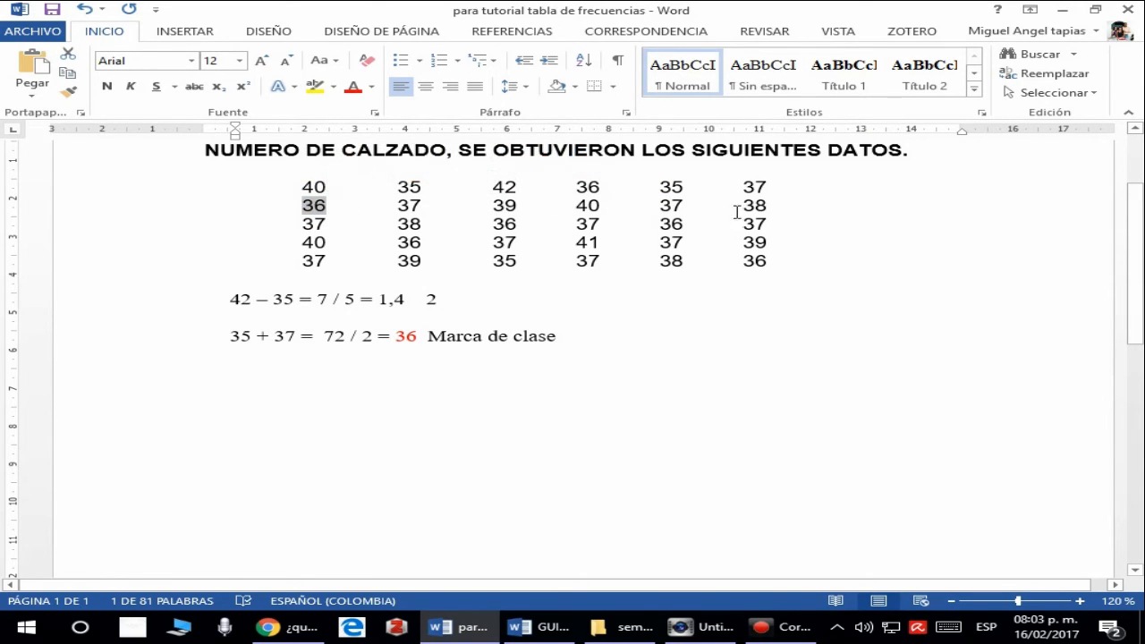
pyautogui.click(651, 226)
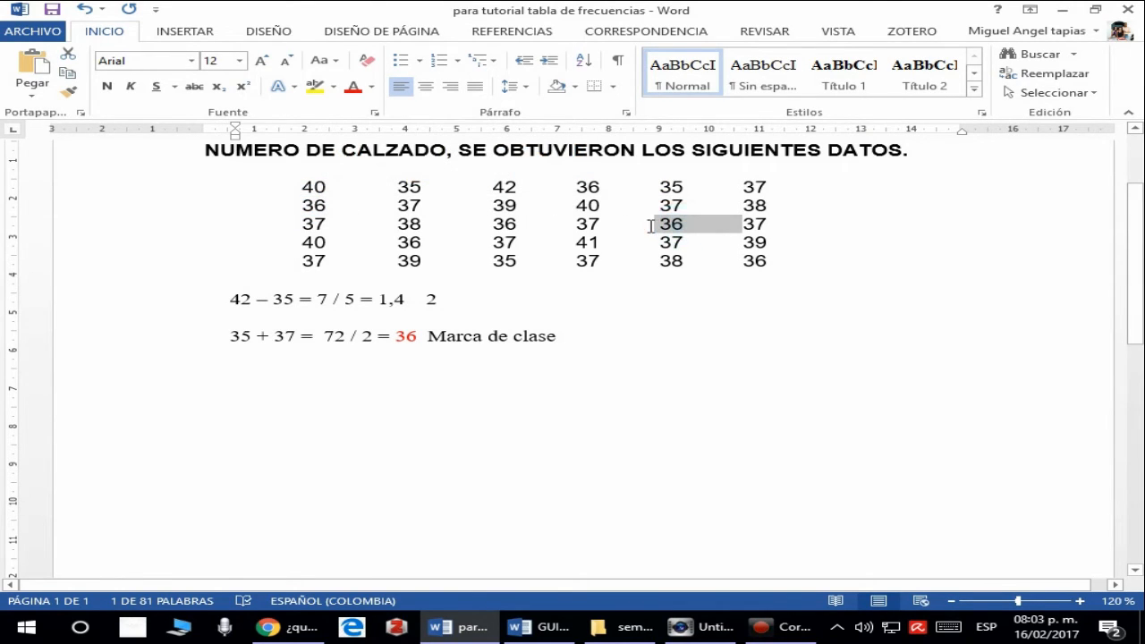
pyautogui.doubleClick(504, 223)
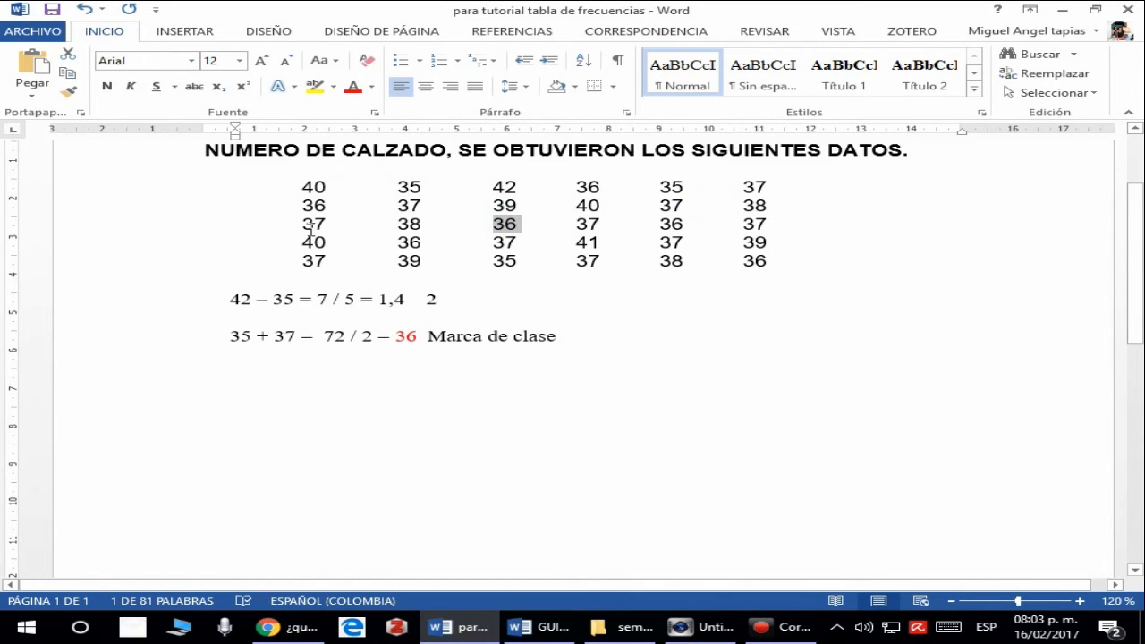
pyautogui.doubleClick(404, 242)
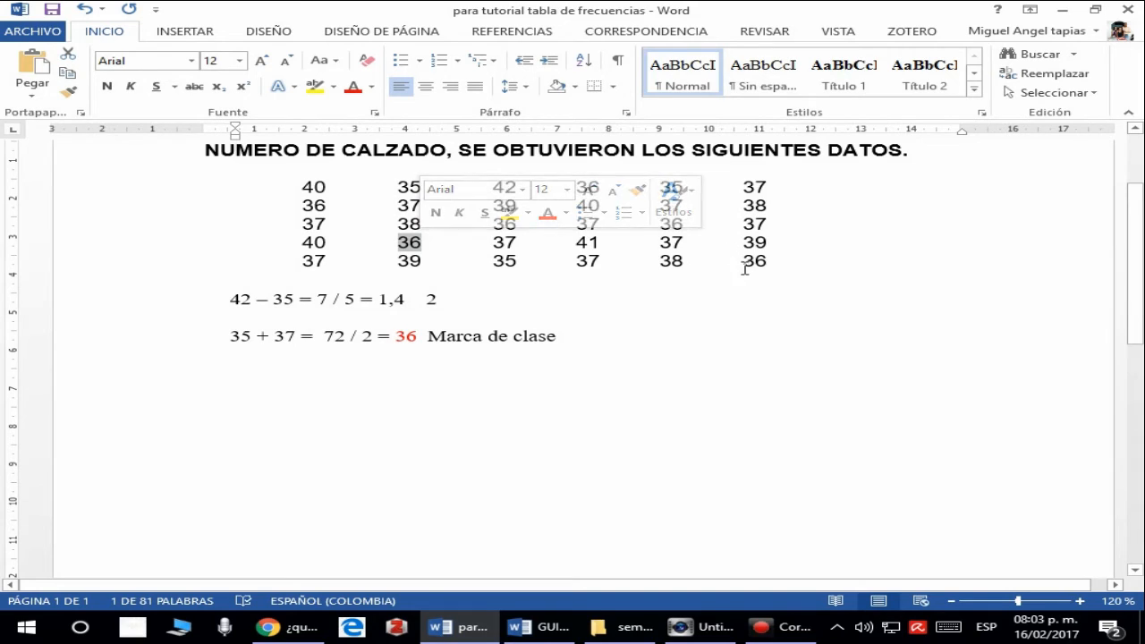
pyautogui.moveTo(744, 261); pyautogui.dragTo(754, 261)
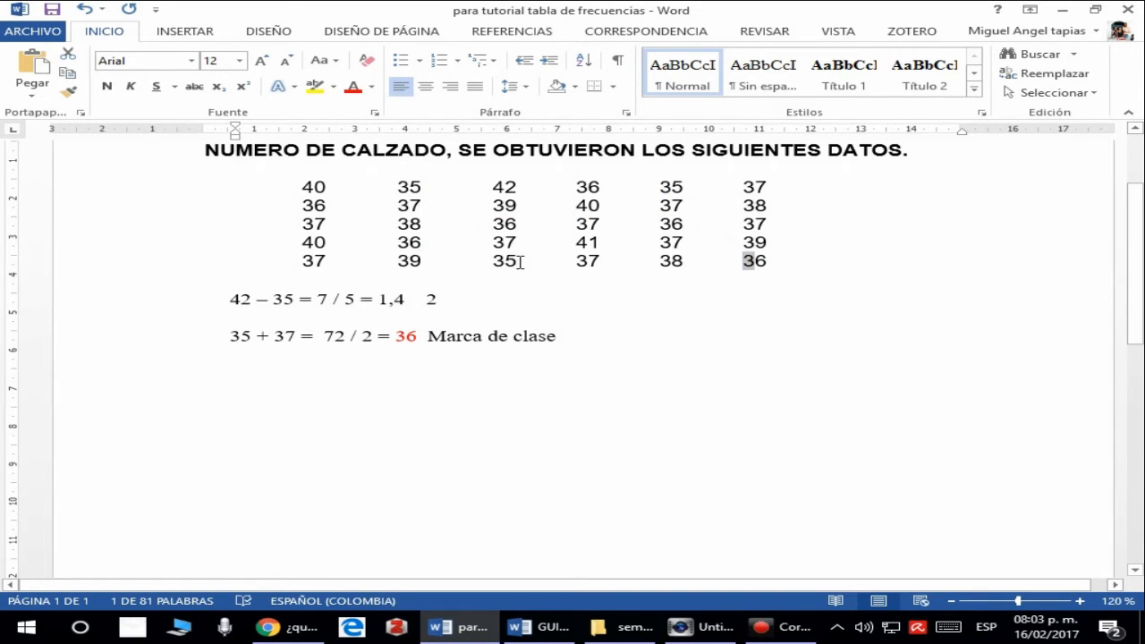
pyautogui.moveTo(520, 262)
pyautogui.mouseDown()
pyautogui.moveTo(480, 266)
pyautogui.moveTo(504, 259)
pyautogui.moveTo(499, 268)
pyautogui.mouseUp()
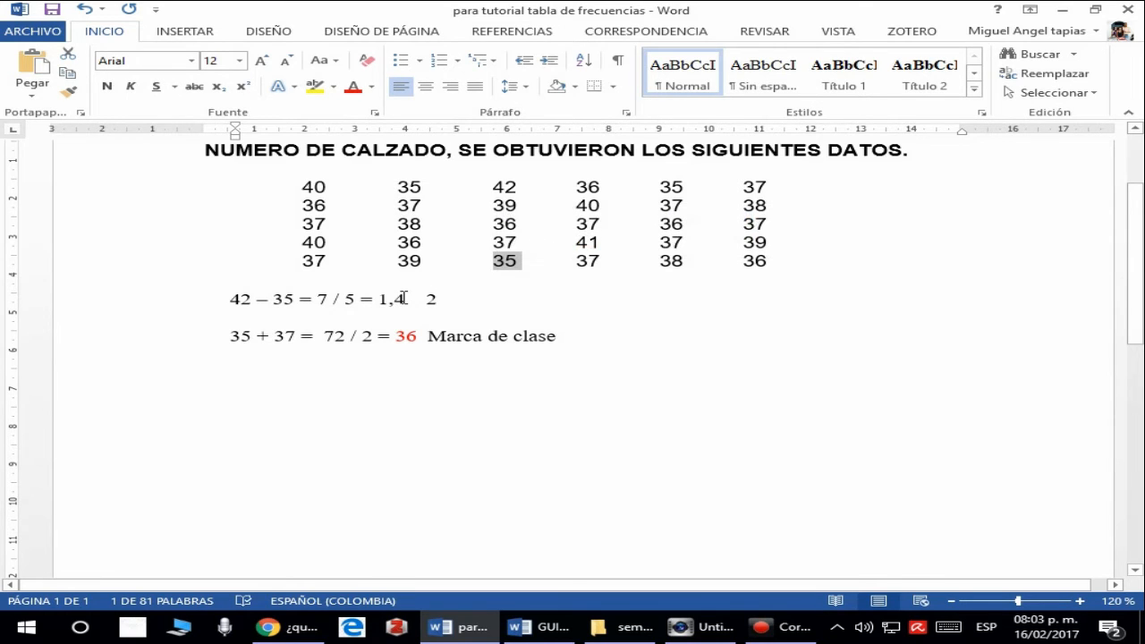
pyautogui.scroll(-9, 404, 297)
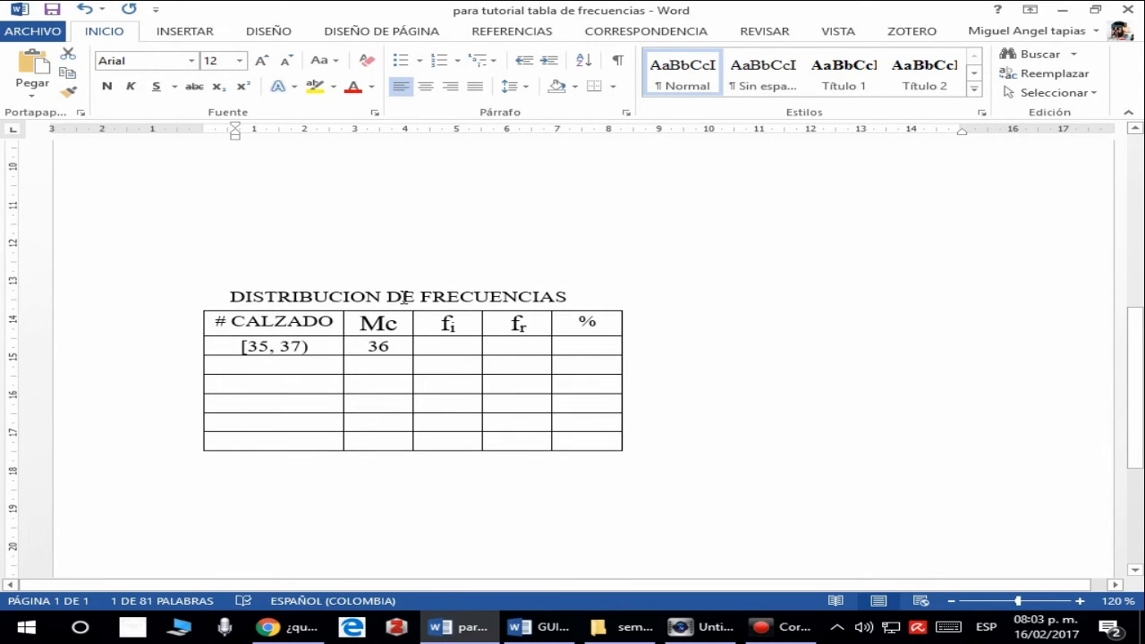
# - Recheck the shoe-size data and enter 9 as the fi value of the [35, 37) row in the frequency table
pyautogui.scroll(8, 440, 182)
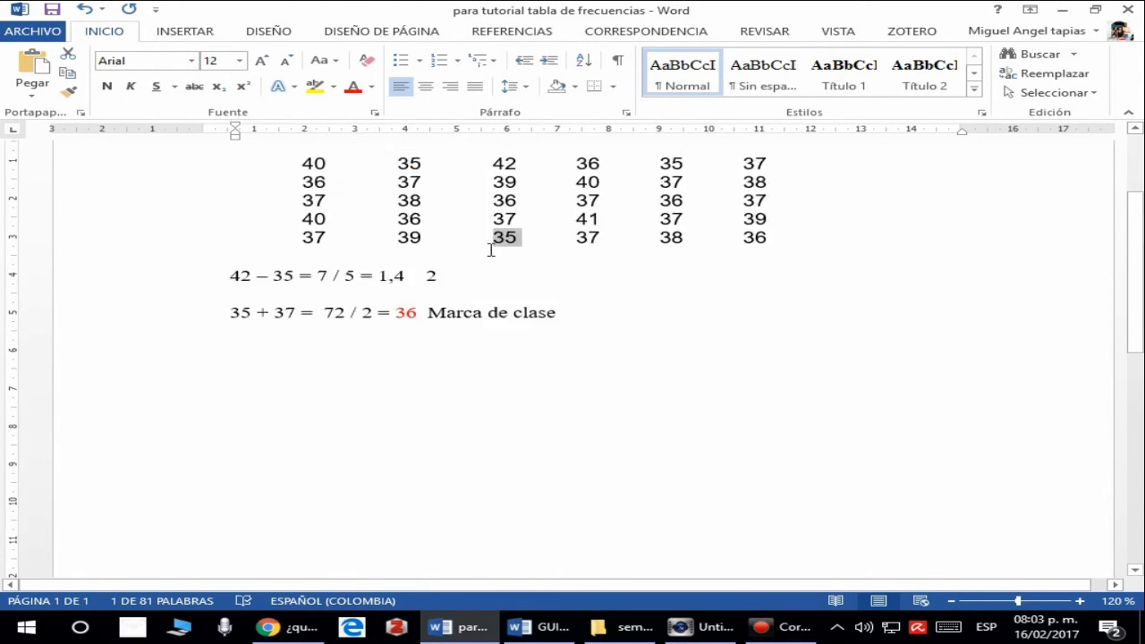
pyautogui.scroll(4, 490, 249)
pyautogui.scroll(-11, 430, 317)
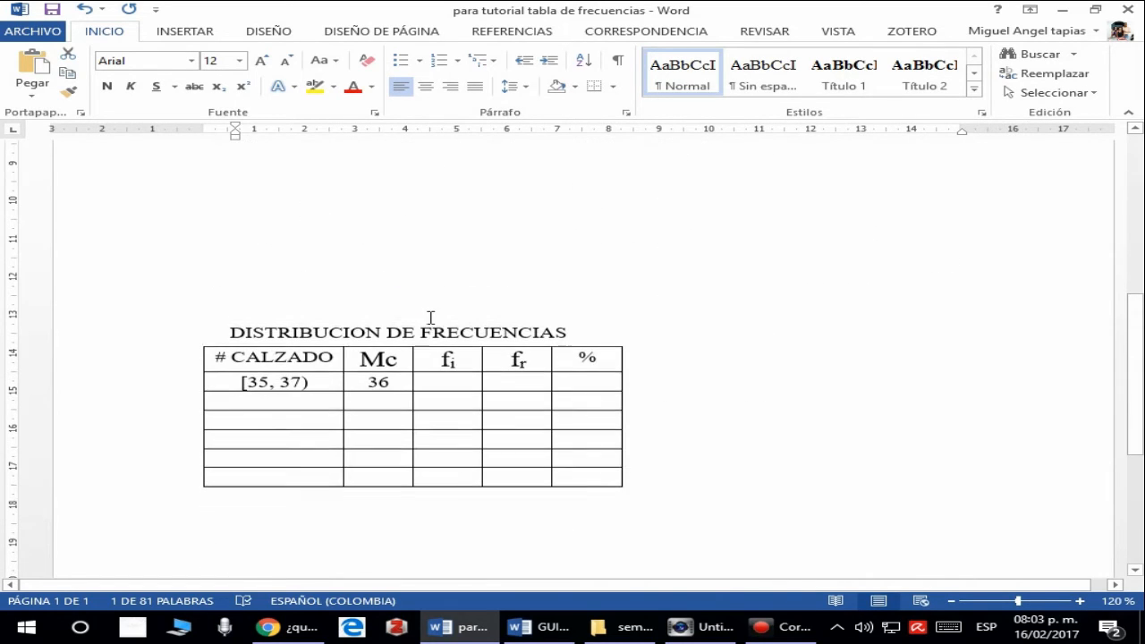
pyautogui.click(273, 380)
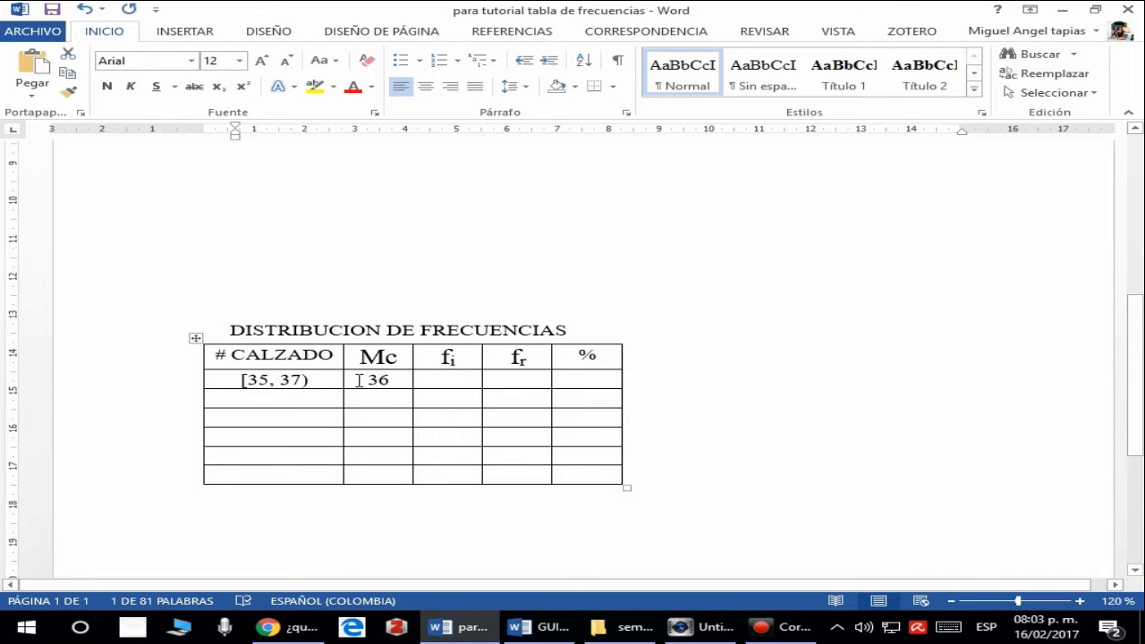
pyautogui.scroll(3, 385, 375)
pyautogui.scroll(1, 403, 373)
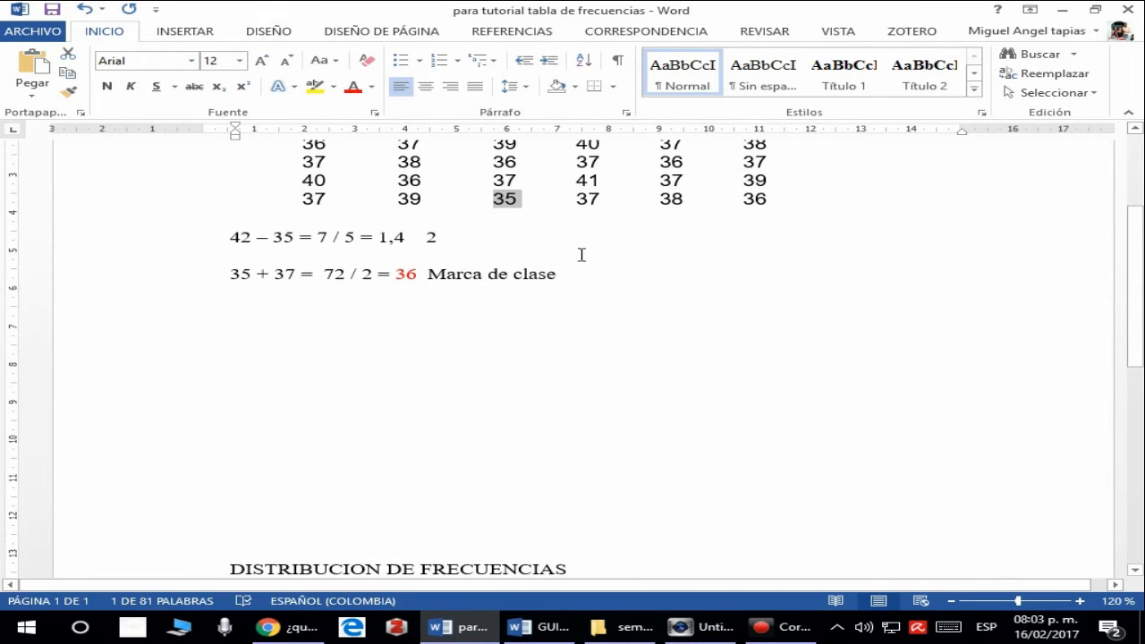
pyautogui.scroll(-2, 511, 358)
pyautogui.scroll(-5, 511, 359)
pyautogui.click(451, 283)
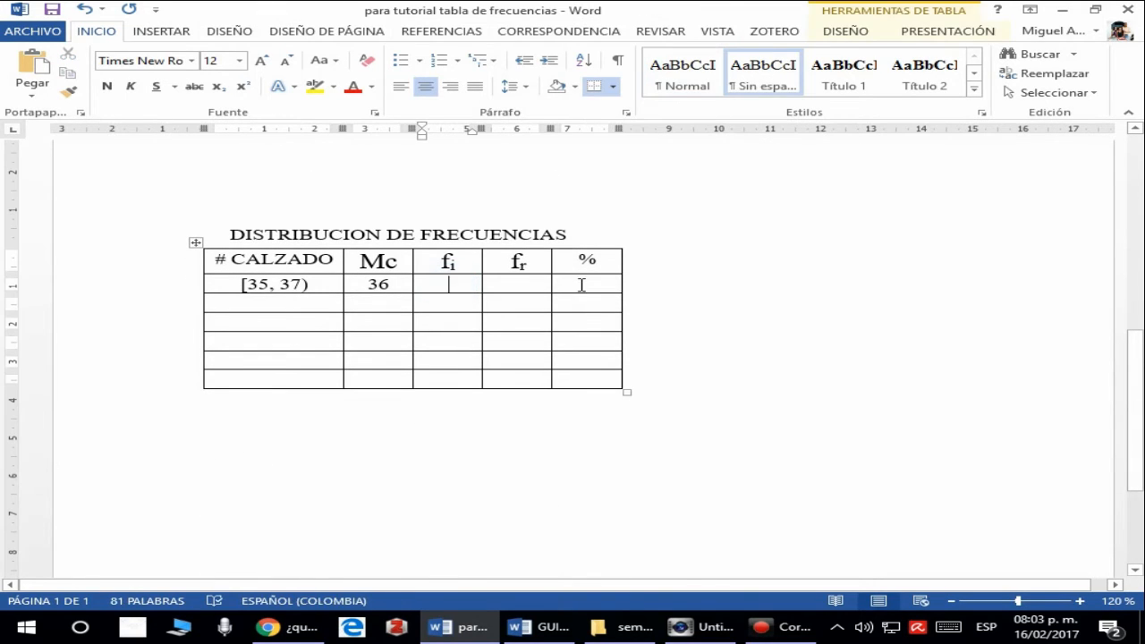
pyautogui.write('9')
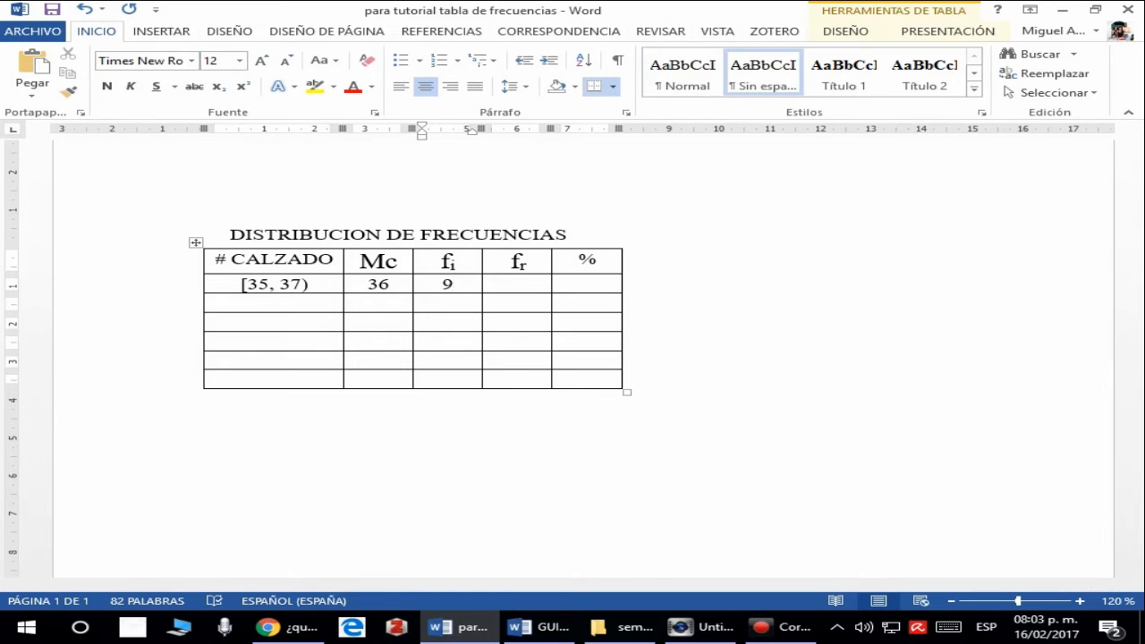
# - Highlight the whole block of shoe sizes and compare it with the fi value of the [35, 37) row
pyautogui.scroll(10, 544, 272)
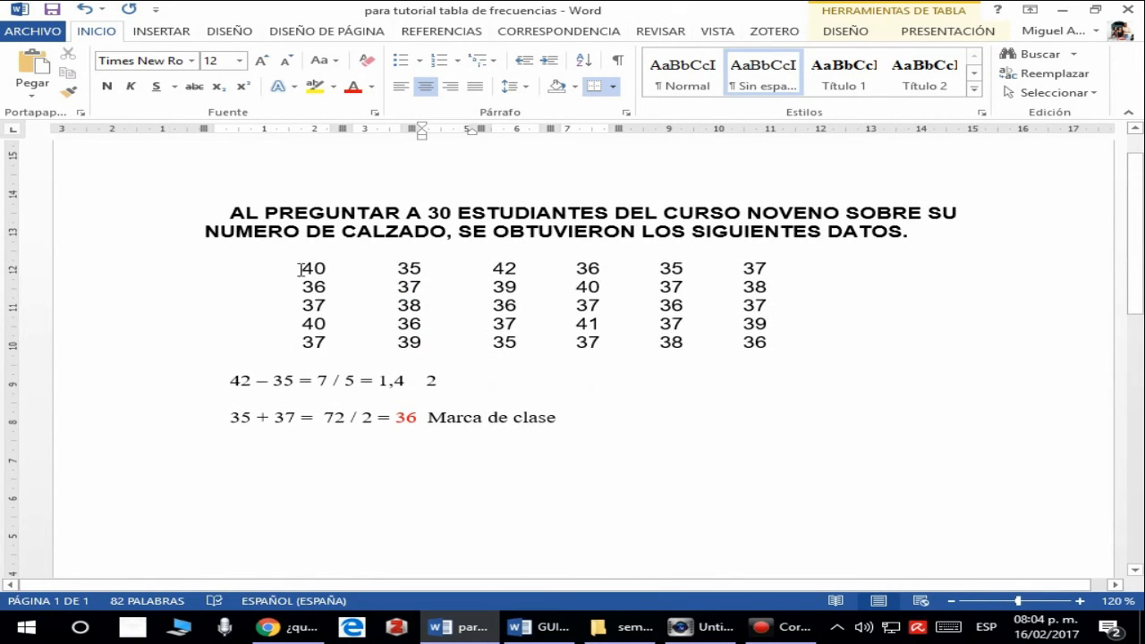
pyautogui.scroll(-3, 395, 271)
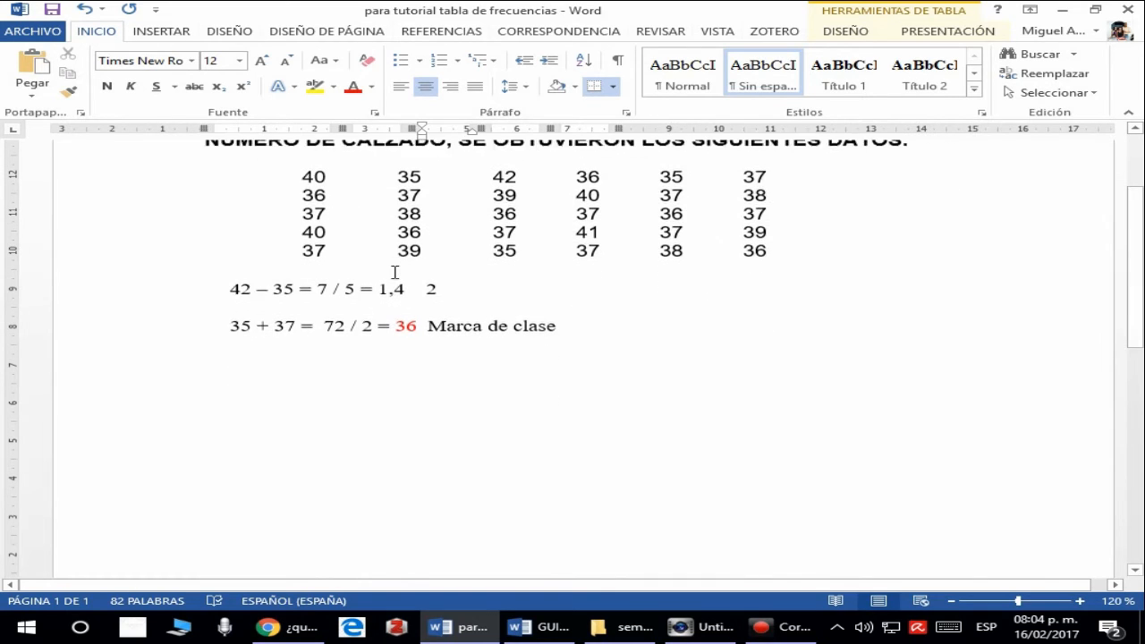
pyautogui.moveTo(289, 161); pyautogui.dragTo(810, 256)
pyautogui.click(590, 260)
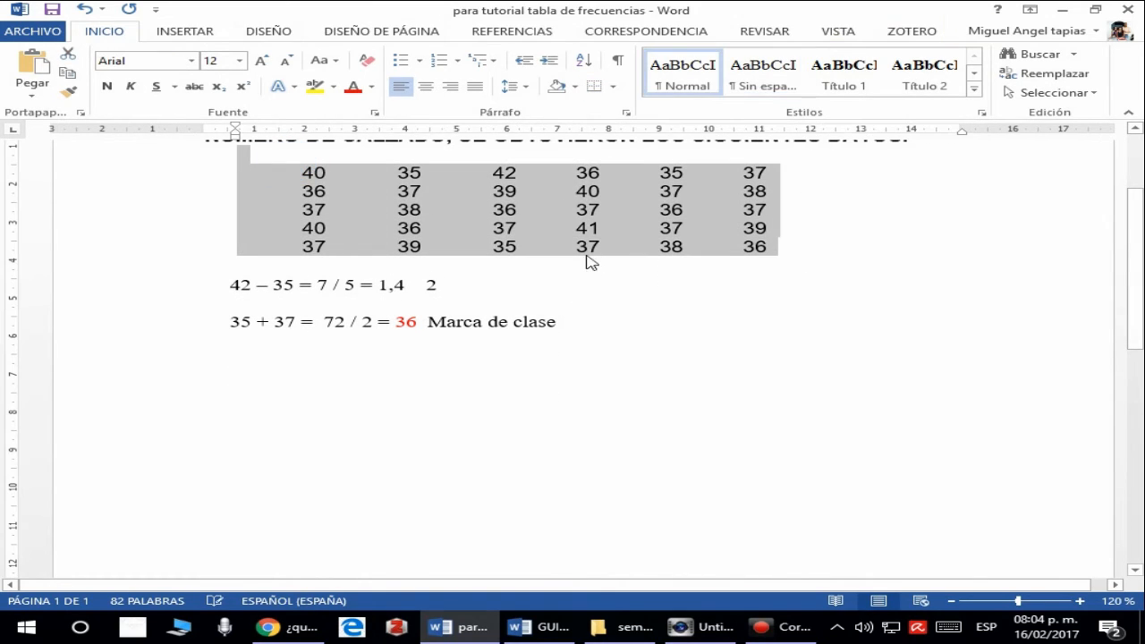
pyautogui.scroll(-5, 621, 237)
pyautogui.scroll(-3, 622, 237)
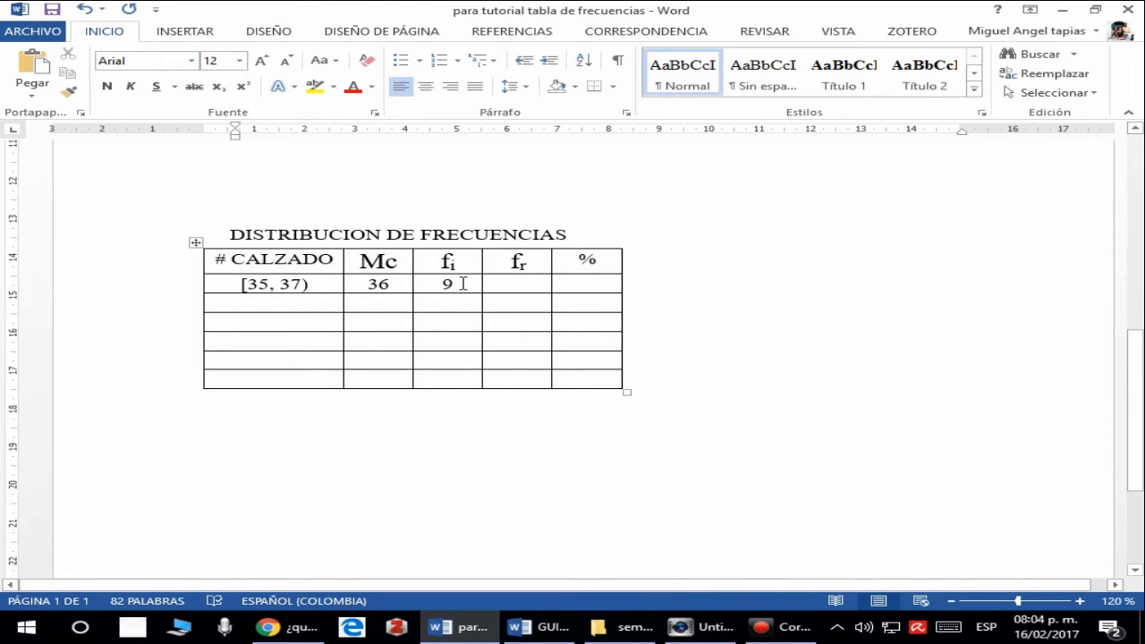
pyautogui.scroll(8, 463, 283)
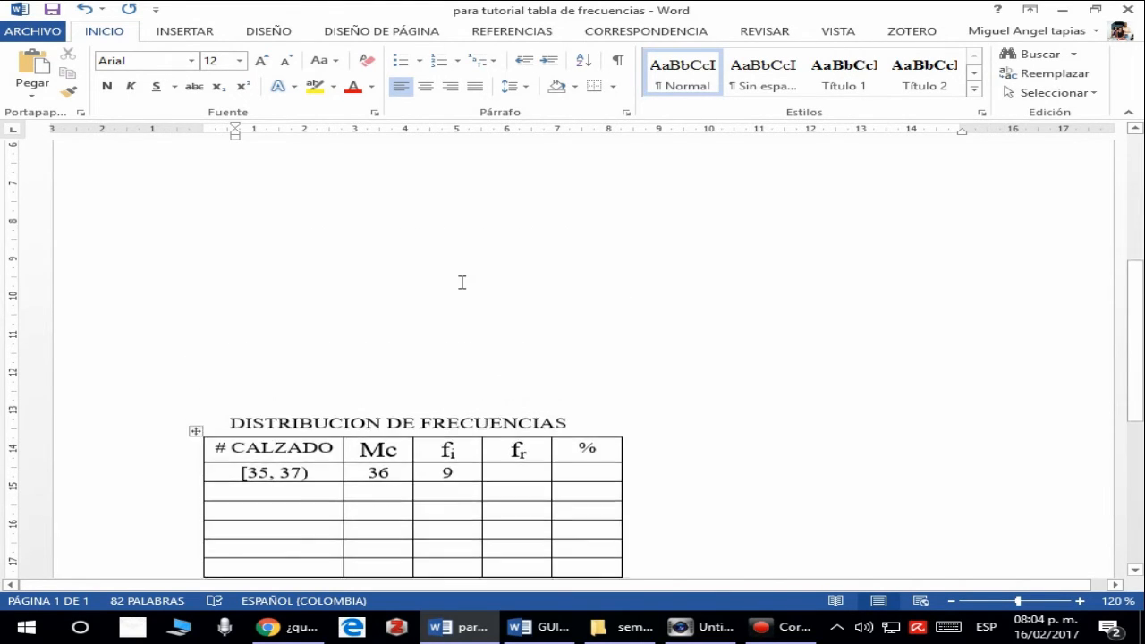
pyautogui.click(354, 258)
pyautogui.moveTo(300, 218); pyautogui.dragTo(776, 296)
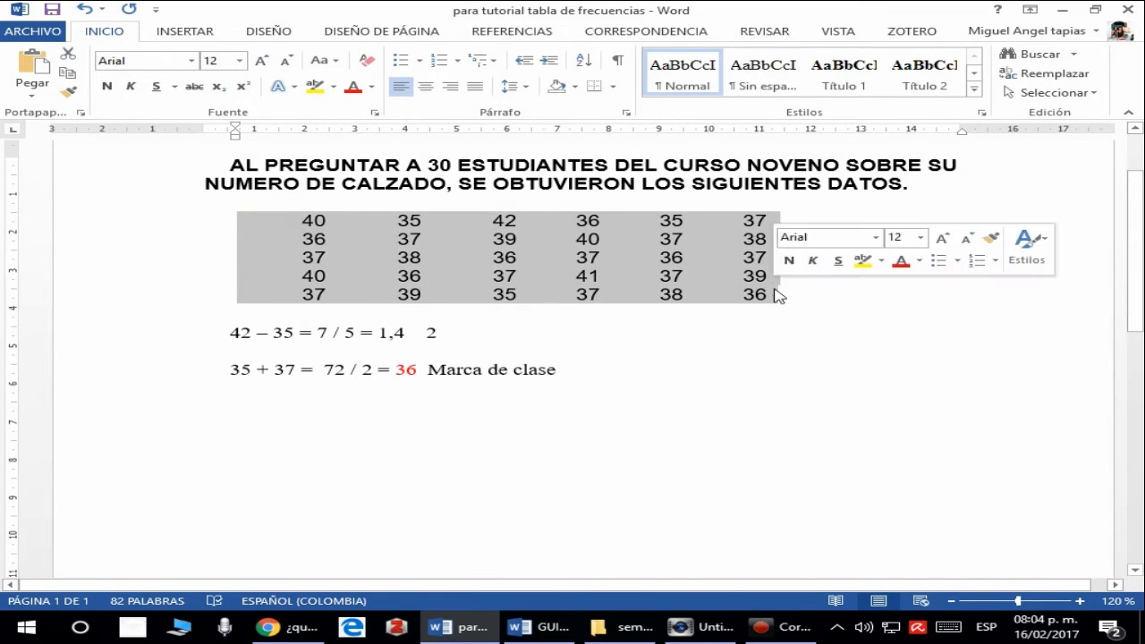
pyautogui.click(545, 262)
pyautogui.scroll(-5, 545, 262)
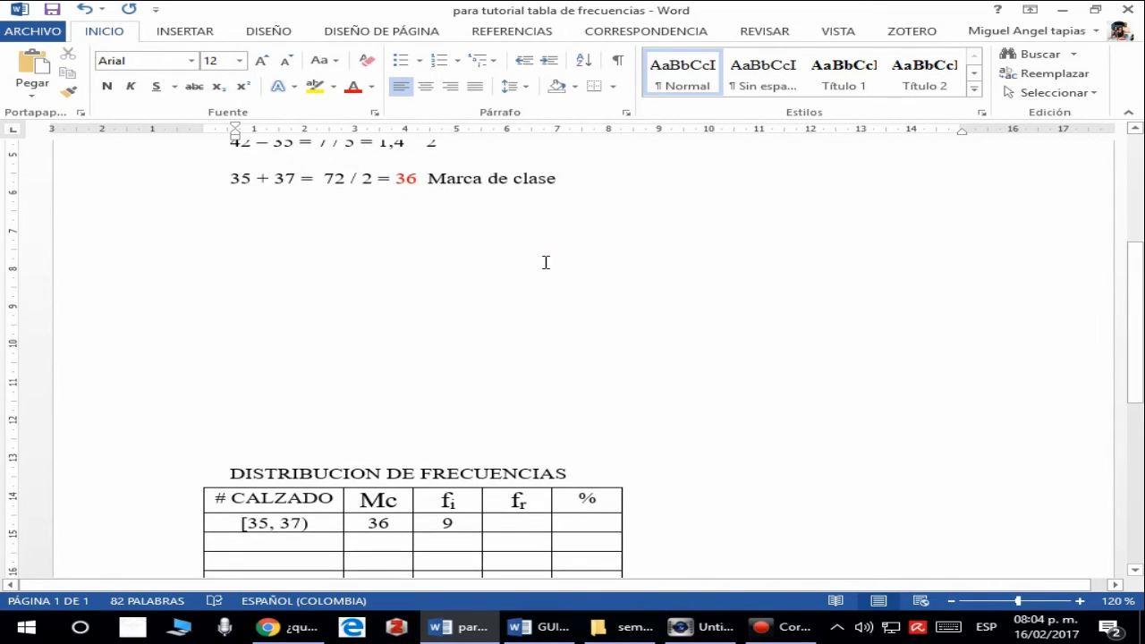
pyautogui.scroll(5, 545, 260)
pyautogui.scroll(-6, 544, 260)
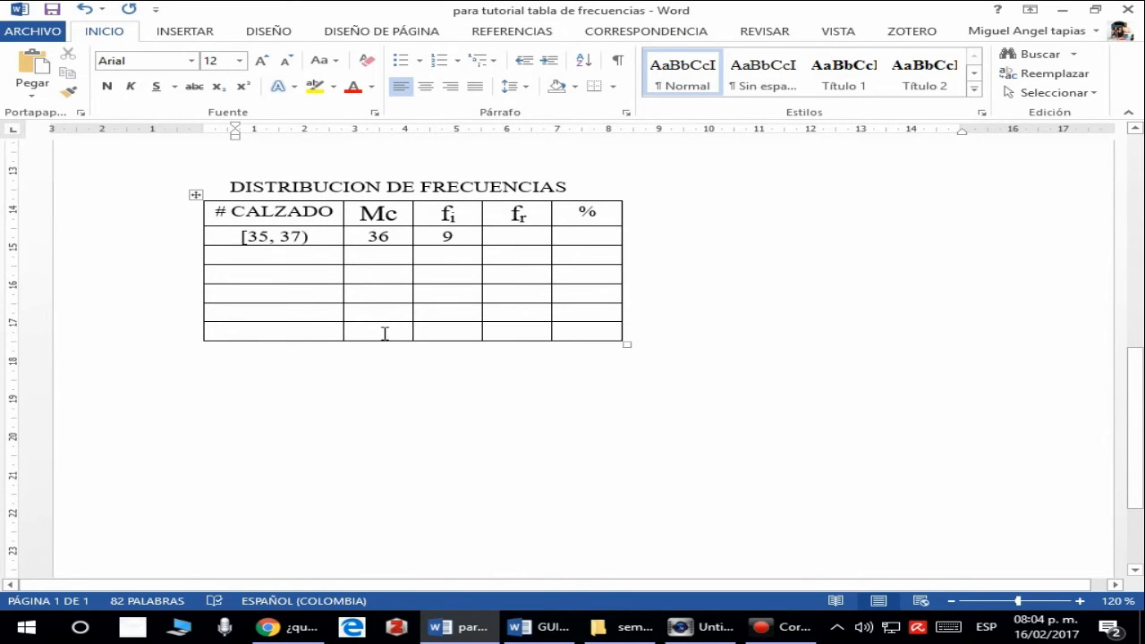
# - Enter 30 as the fi total in the table's last row, clearing the misplaced 30 from the Mc column
pyautogui.click(382, 333)
pyautogui.click(399, 237)
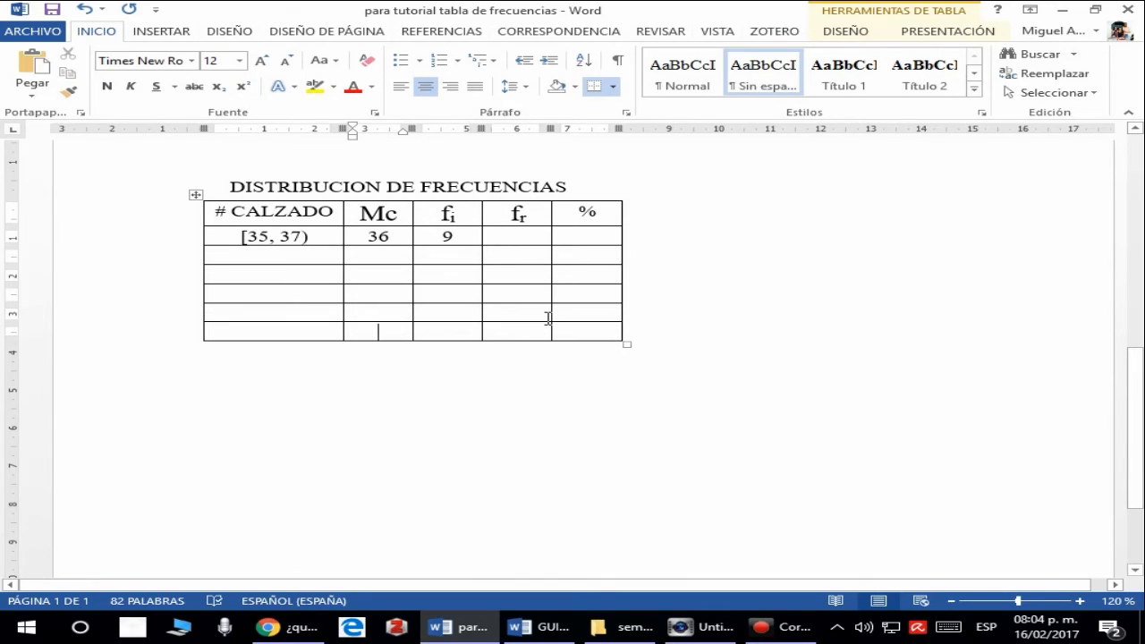
pyautogui.write('30')
pyautogui.moveTo(396, 330); pyautogui.dragTo(363, 331)
pyautogui.press('BackSpace')
pyautogui.click(462, 330)
pyautogui.write('30')
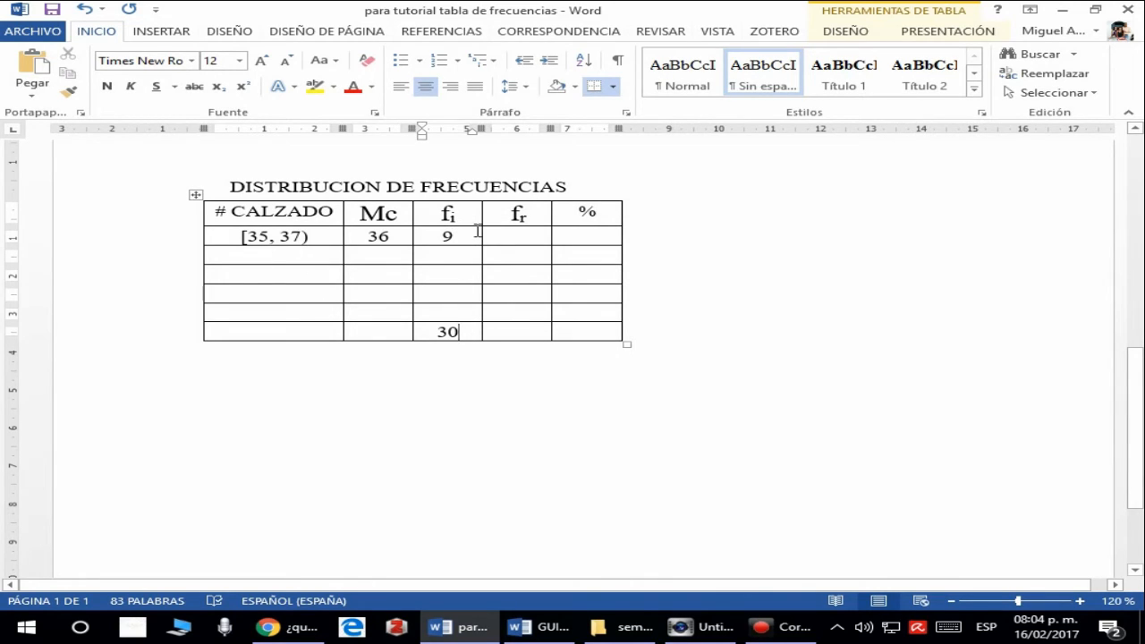
# - Compare the fi total in the last row with the highlighted block of shoe sizes
pyautogui.scroll(3, 516, 220)
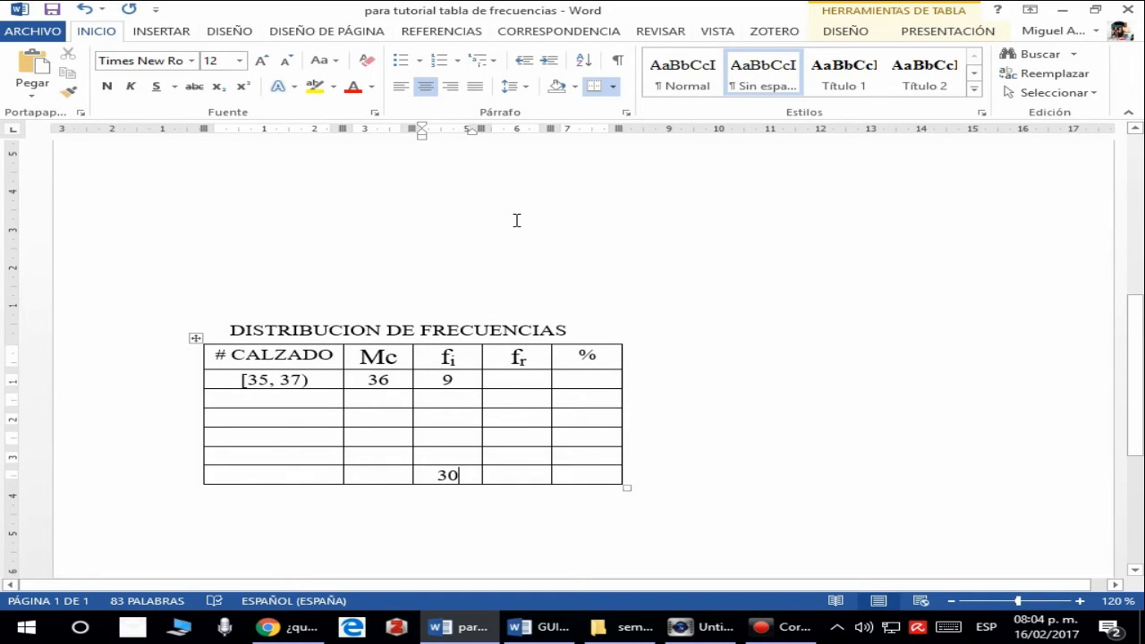
pyautogui.scroll(-3, 516, 220)
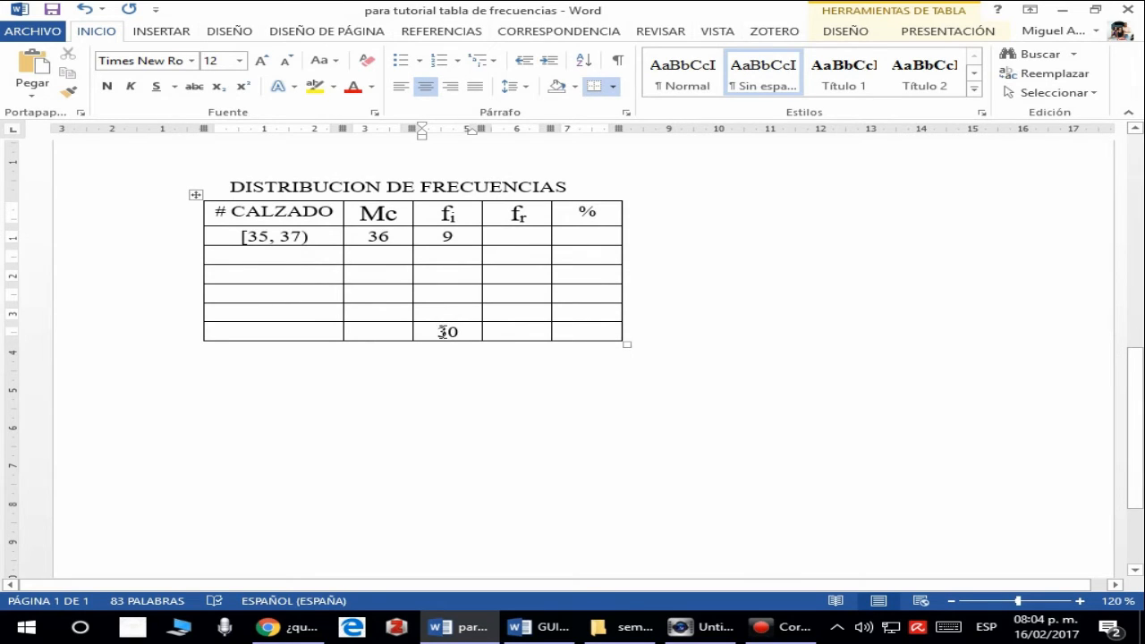
pyautogui.scroll(8, 582, 299)
pyautogui.moveTo(304, 268); pyautogui.dragTo(775, 346)
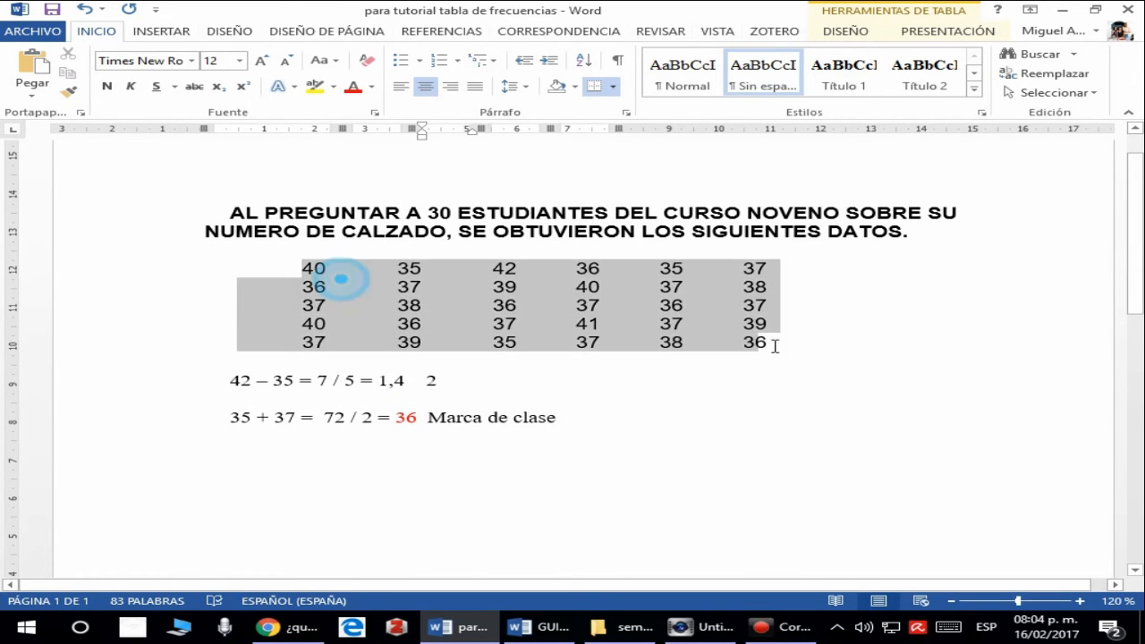
pyautogui.scroll(-8, 590, 327)
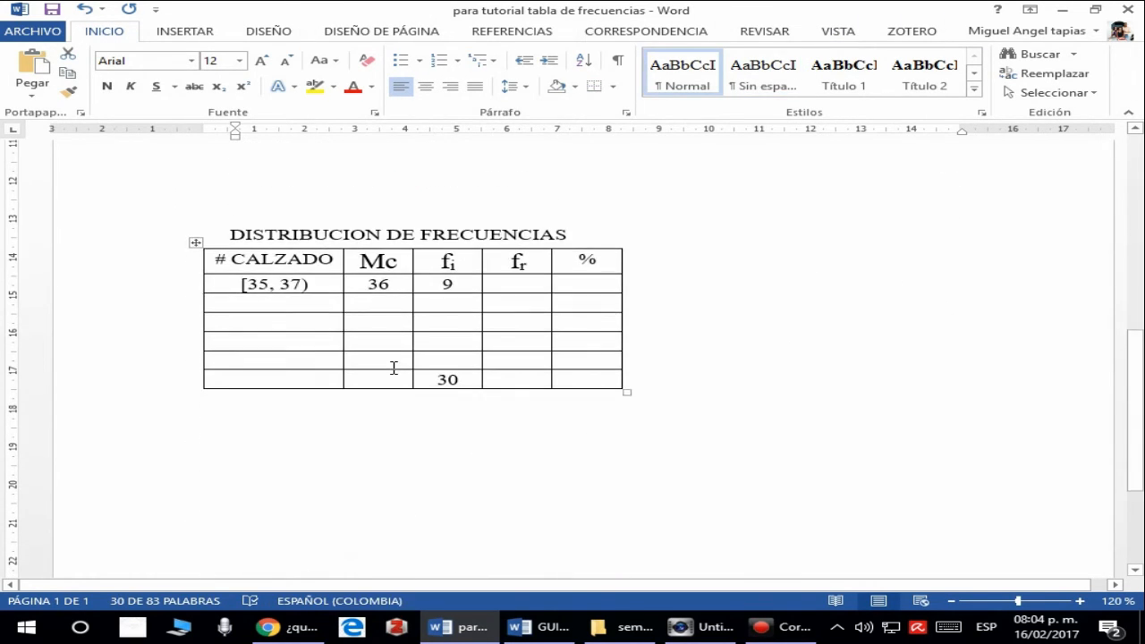
pyautogui.click(463, 377)
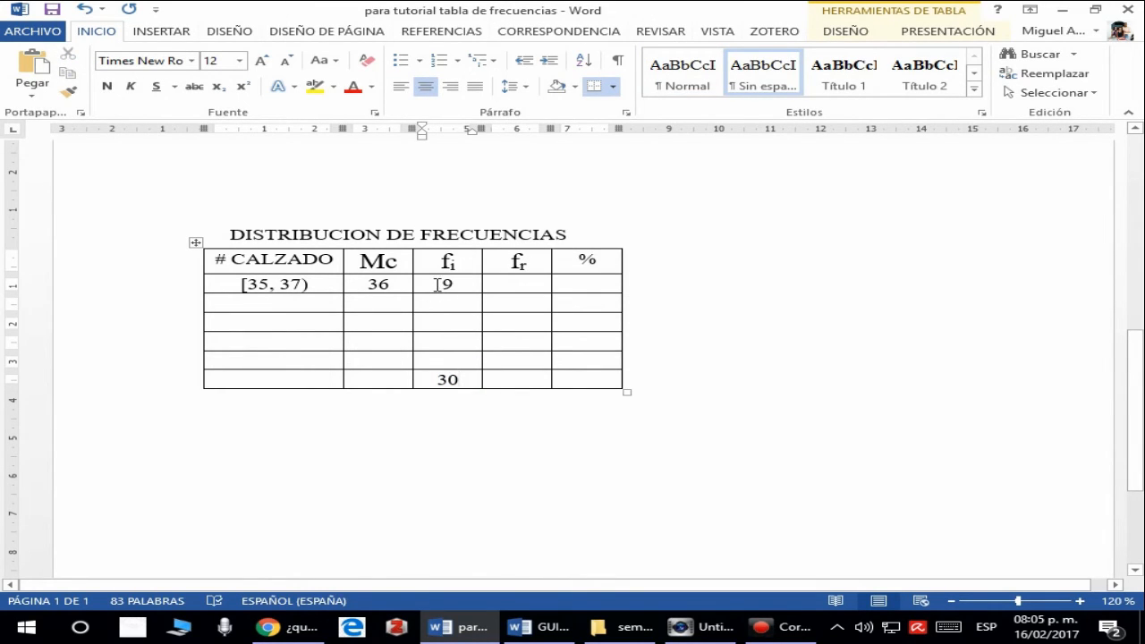
# - Highlight the [35, 37) row's fi value and the fi total alternately as the two terms of the relative frequency
pyautogui.moveTo(439, 284); pyautogui.dragTo(454, 290)
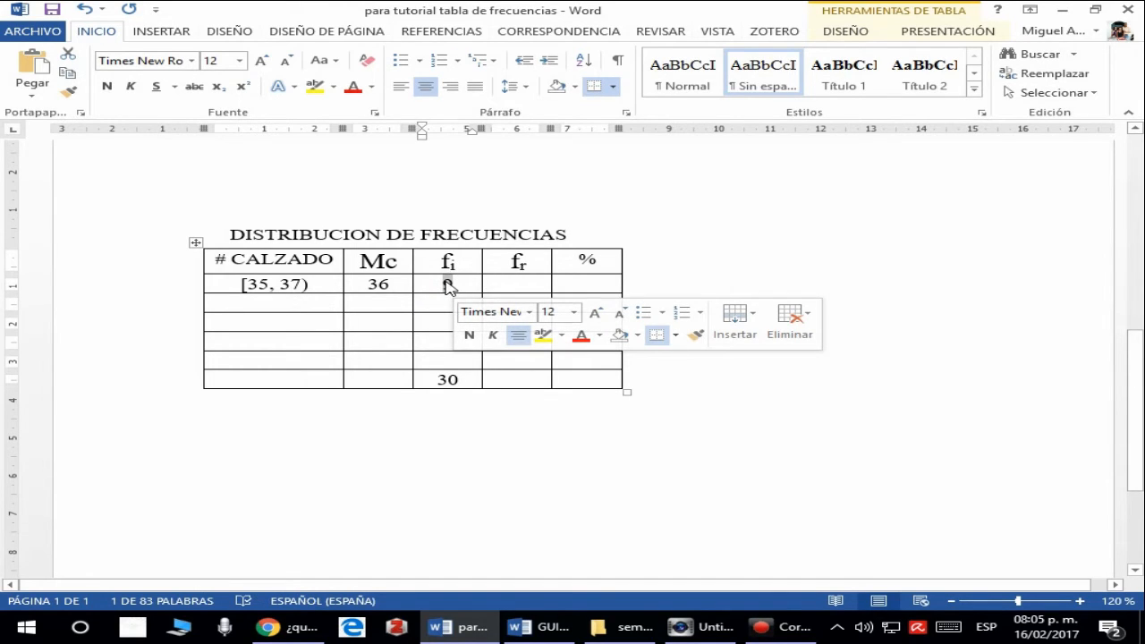
pyautogui.moveTo(430, 379); pyautogui.dragTo(465, 381)
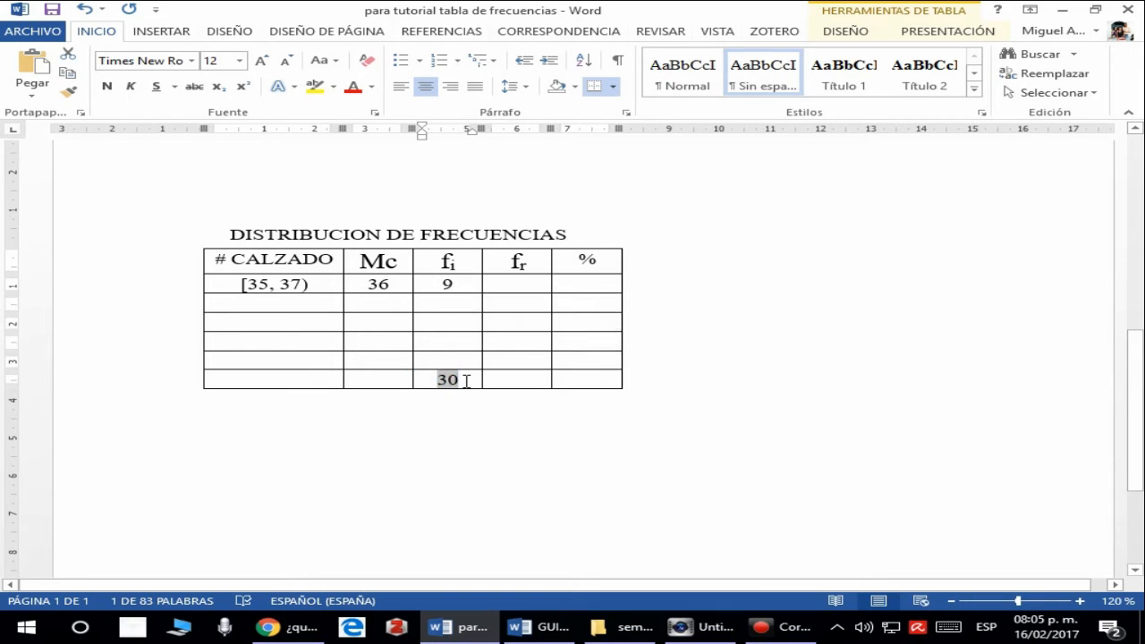
pyautogui.moveTo(442, 284); pyautogui.dragTo(455, 285)
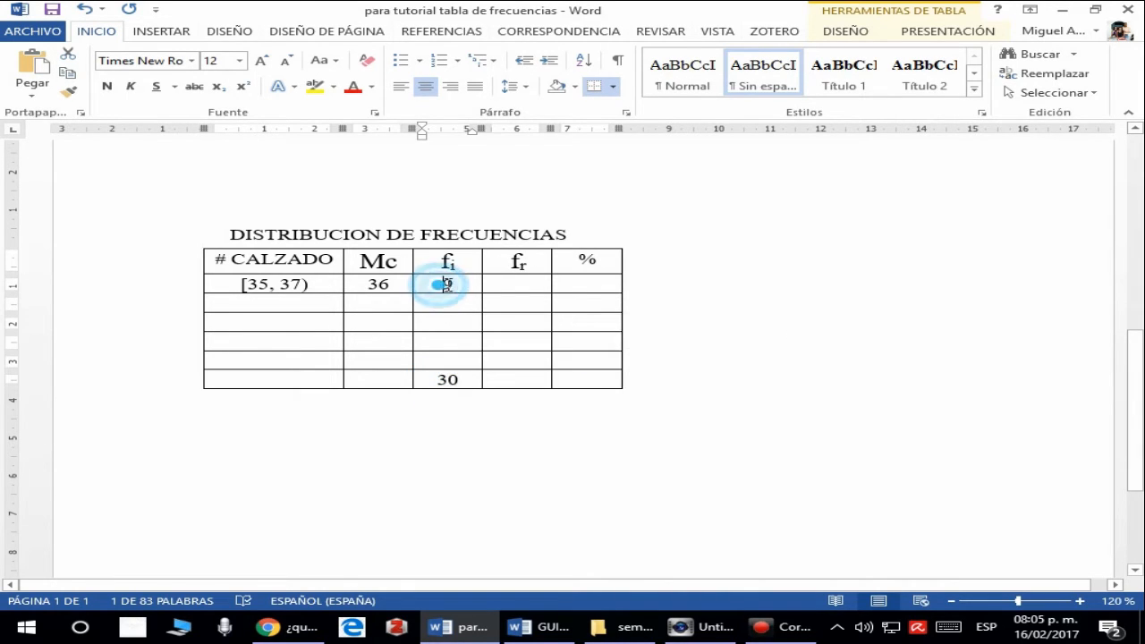
pyautogui.moveTo(432, 379); pyautogui.dragTo(459, 383)
# - Write the calculation "9 / 30 = 0,3" on a new line below the Marca de clase calculation
pyautogui.scroll(7, 460, 379)
pyautogui.click(608, 284)
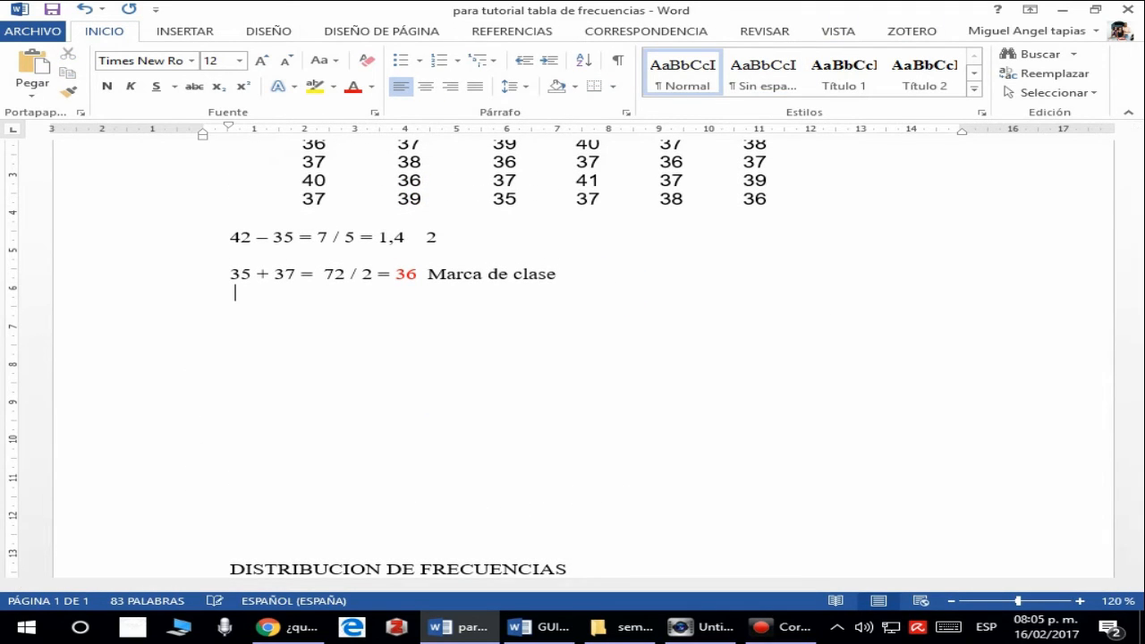
pyautogui.press('Return')
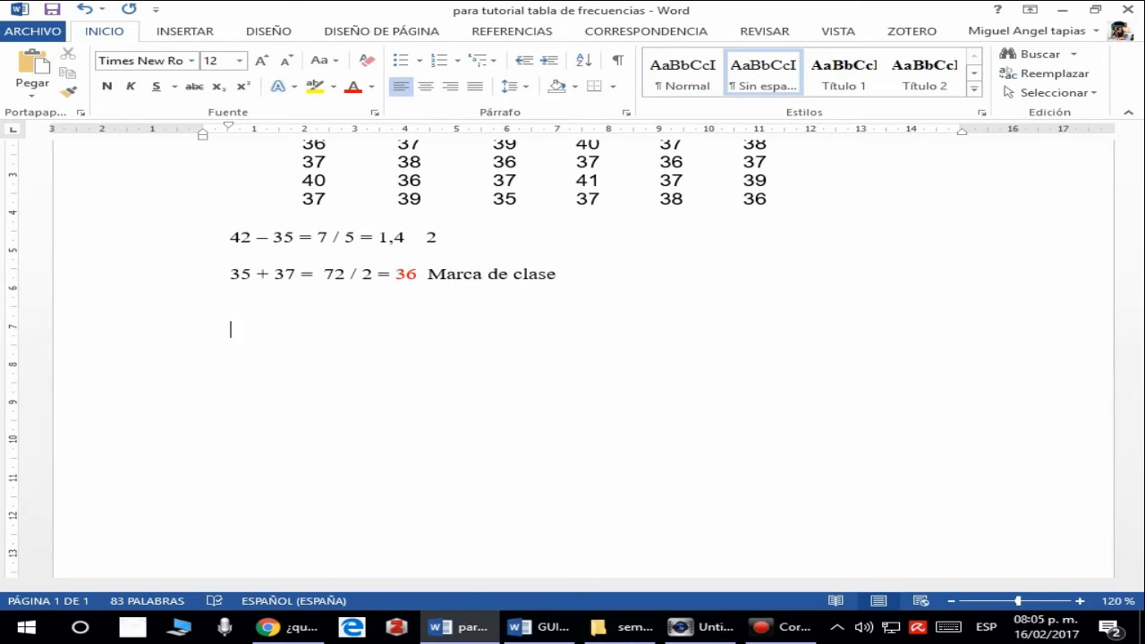
pyautogui.write('9 / 30 =')
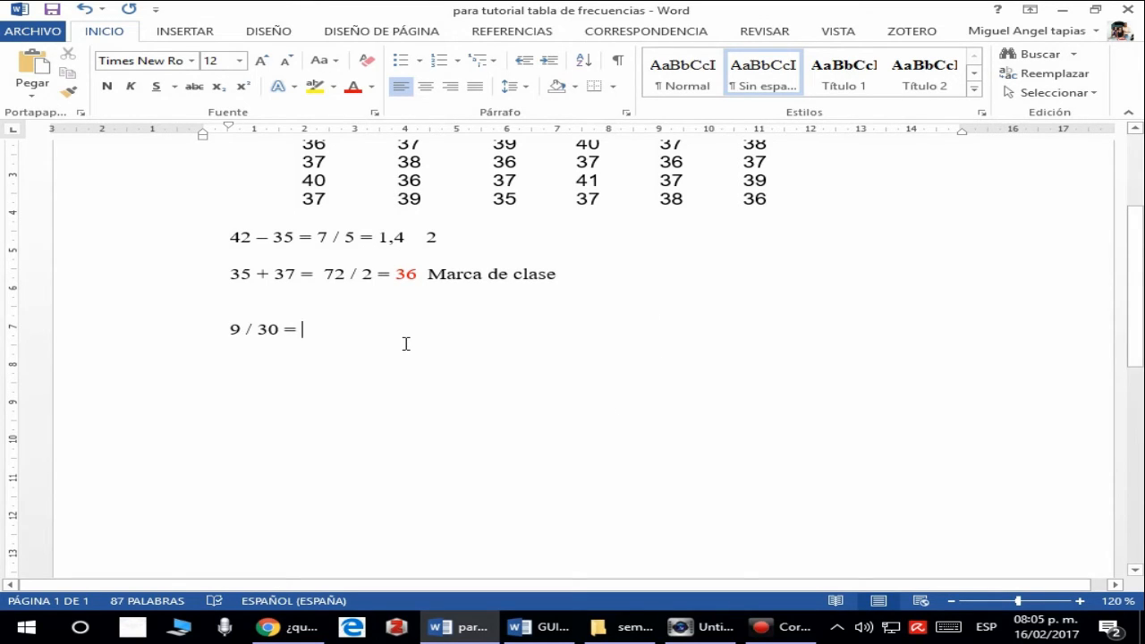
pyautogui.write('0.')
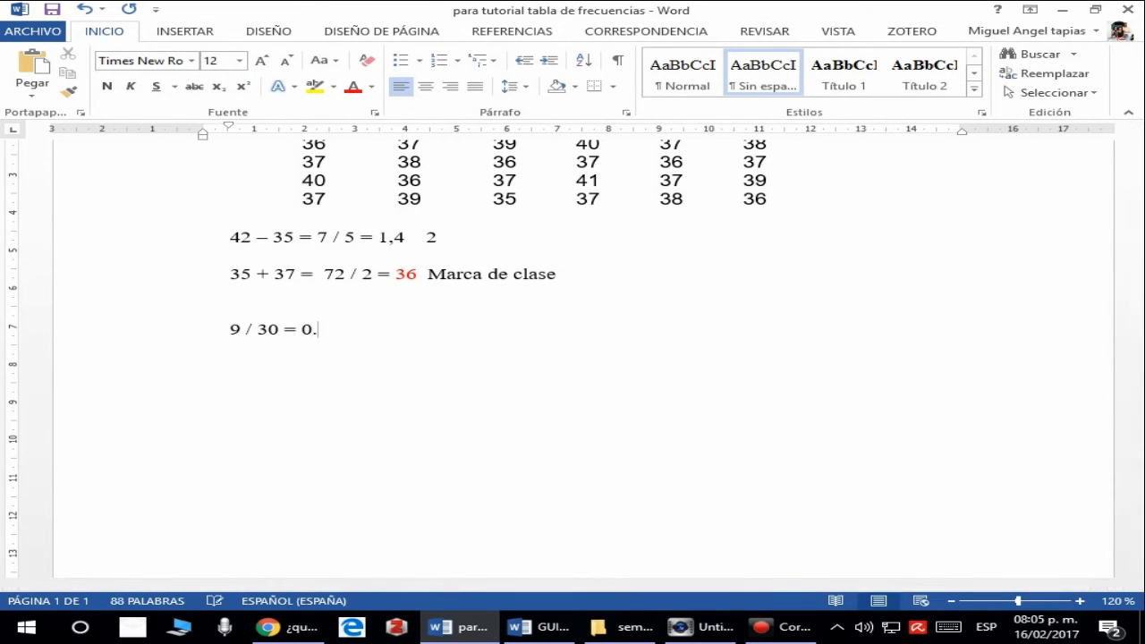
pyautogui.press('BackSpace')
pyautogui.write(',3')
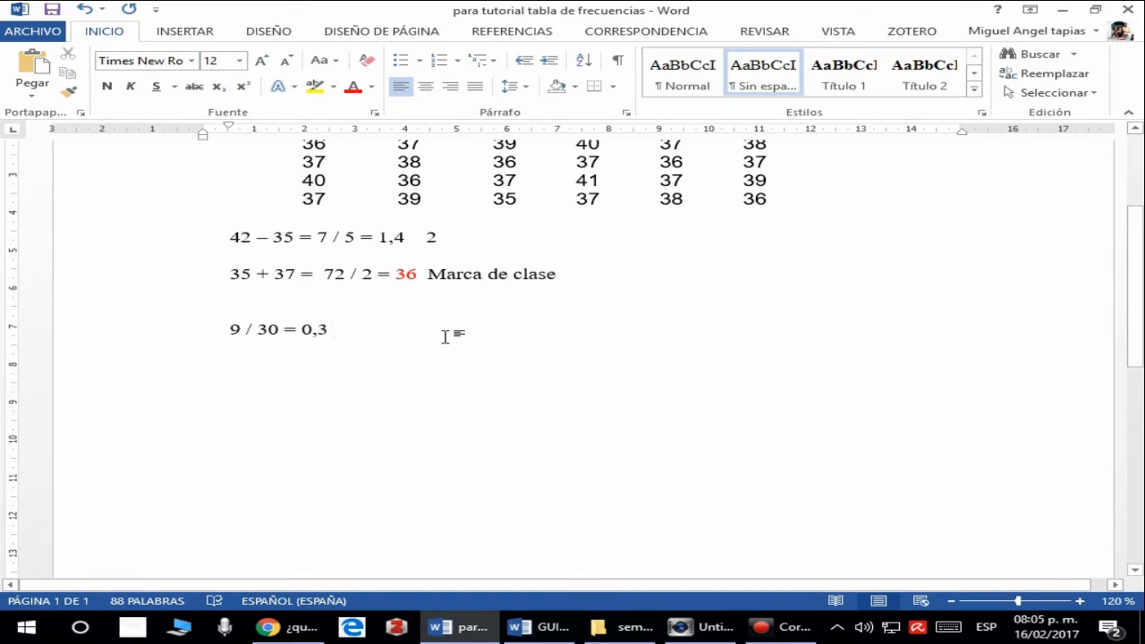
# - Color the result 0,3 of the 9 / 30 calculation red
pyautogui.moveTo(302, 329); pyautogui.dragTo(333, 329)
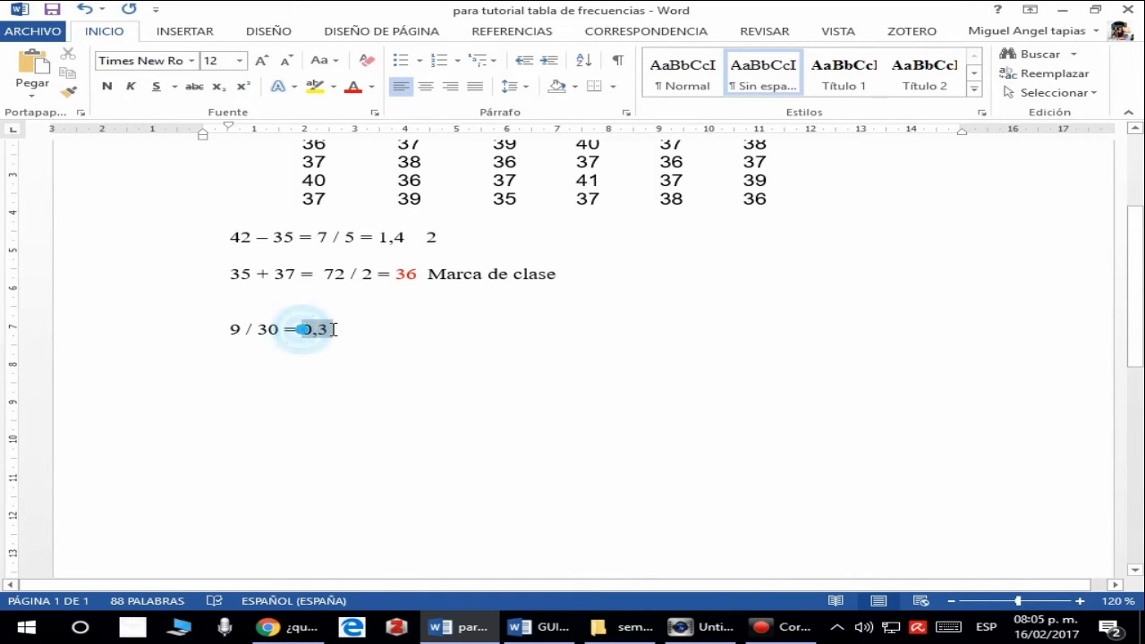
pyautogui.click(354, 89)
pyautogui.click(366, 340)
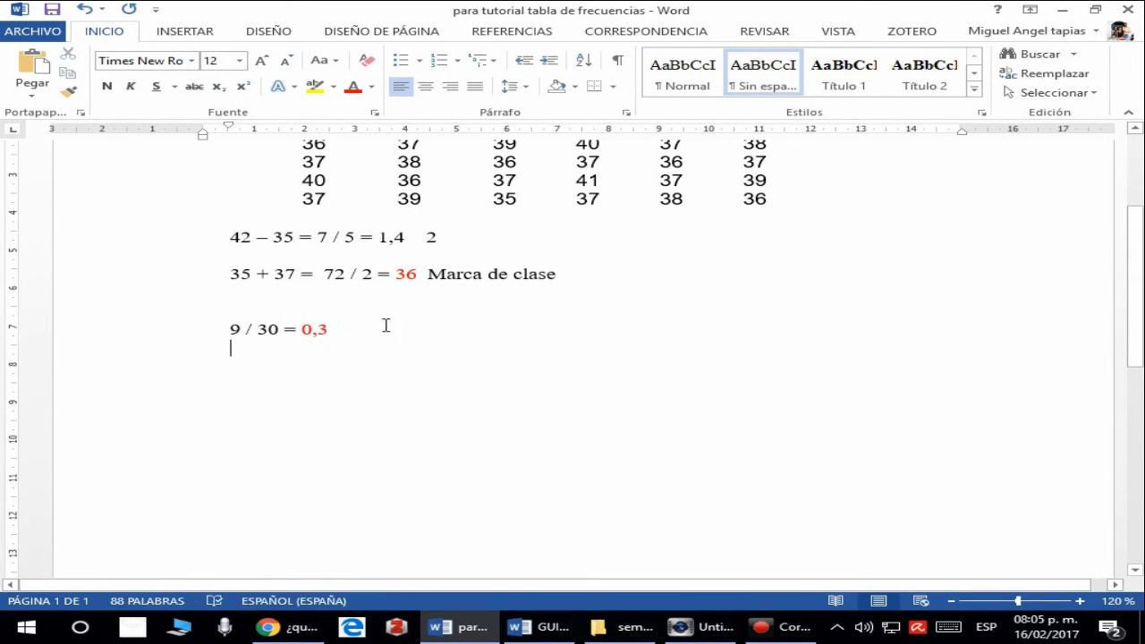
# - Add the label "Frecuencia relativa" after the result 0,3
pyautogui.click(384, 325)
pyautogui.write('F')
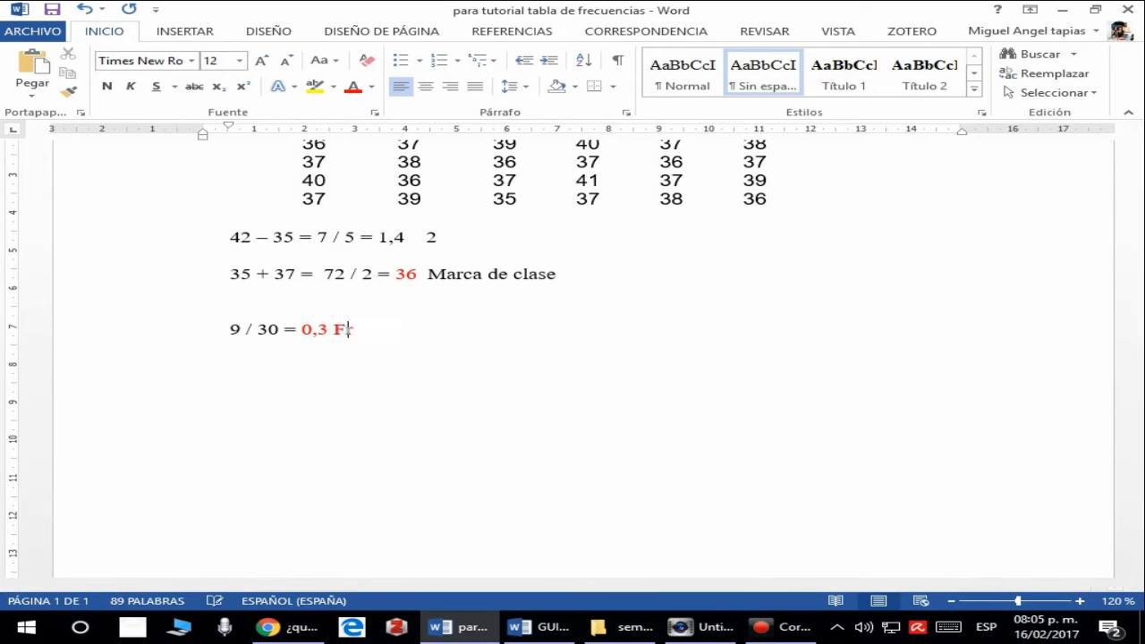
pyautogui.write('recuencia r')
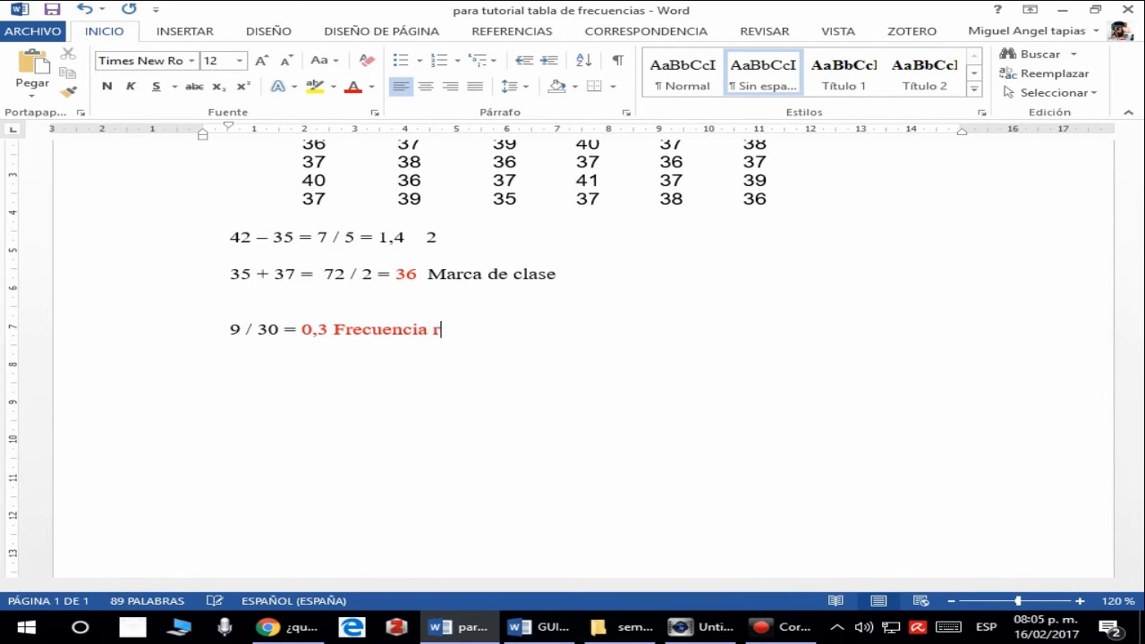
pyautogui.write('elativa')
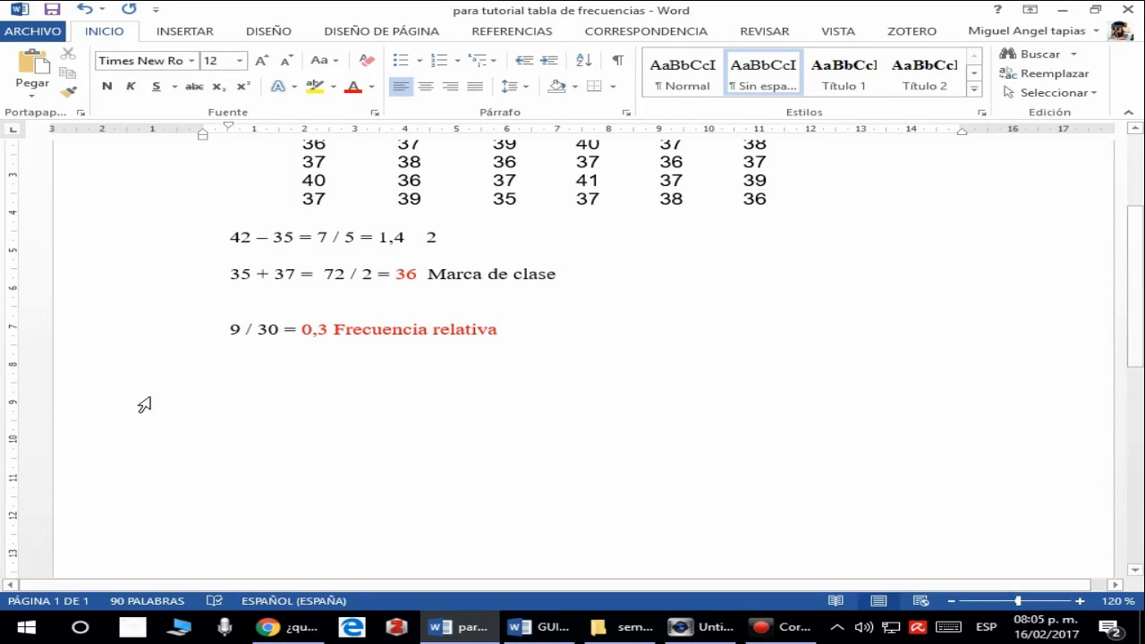
# - Set the font color of the label "Frecuencia relativa" to automatic
pyautogui.moveTo(333, 329); pyautogui.dragTo(497, 330)
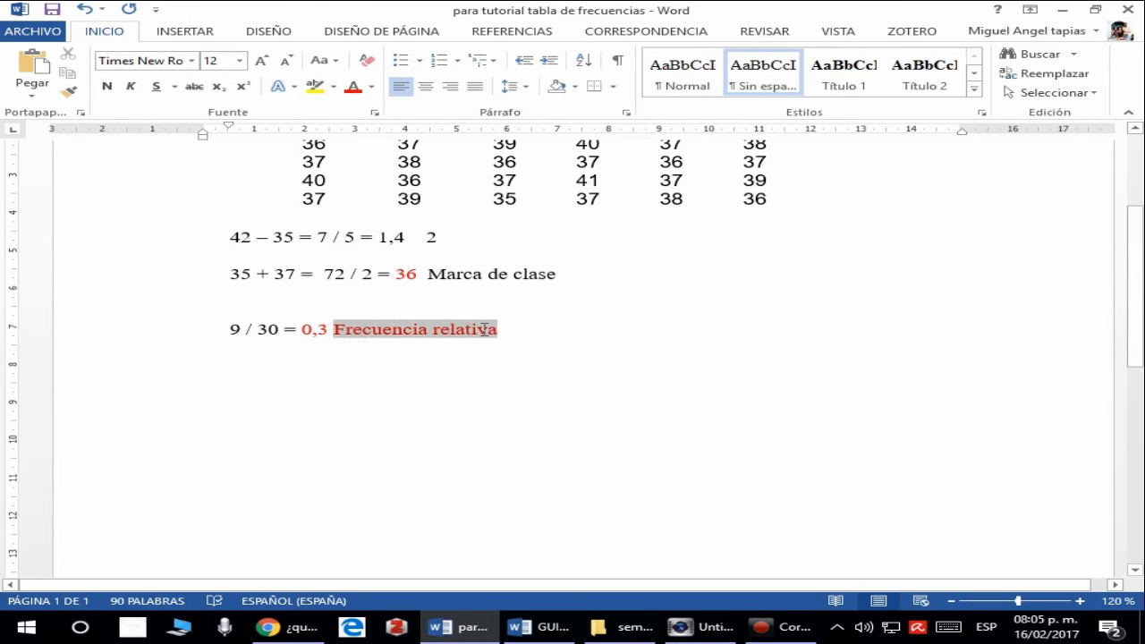
pyautogui.click(371, 87)
pyautogui.click(362, 110)
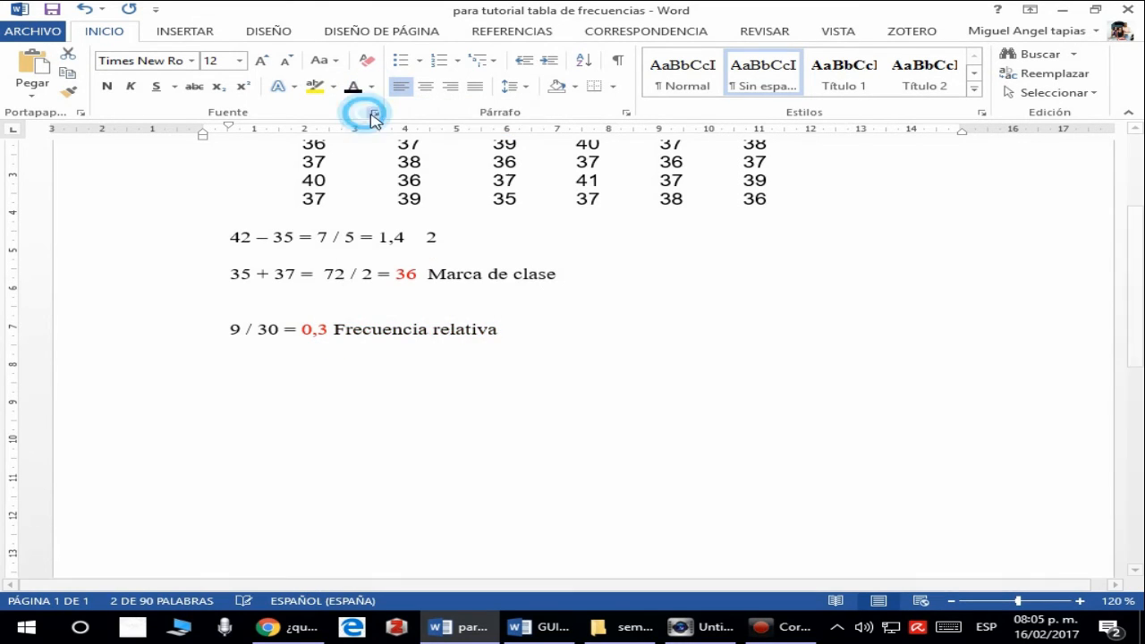
pyautogui.click(537, 318)
# - Enter the relative frequency 0,3 in the fr cell of the [35, 37) row
pyautogui.scroll(-7, 340, 325)
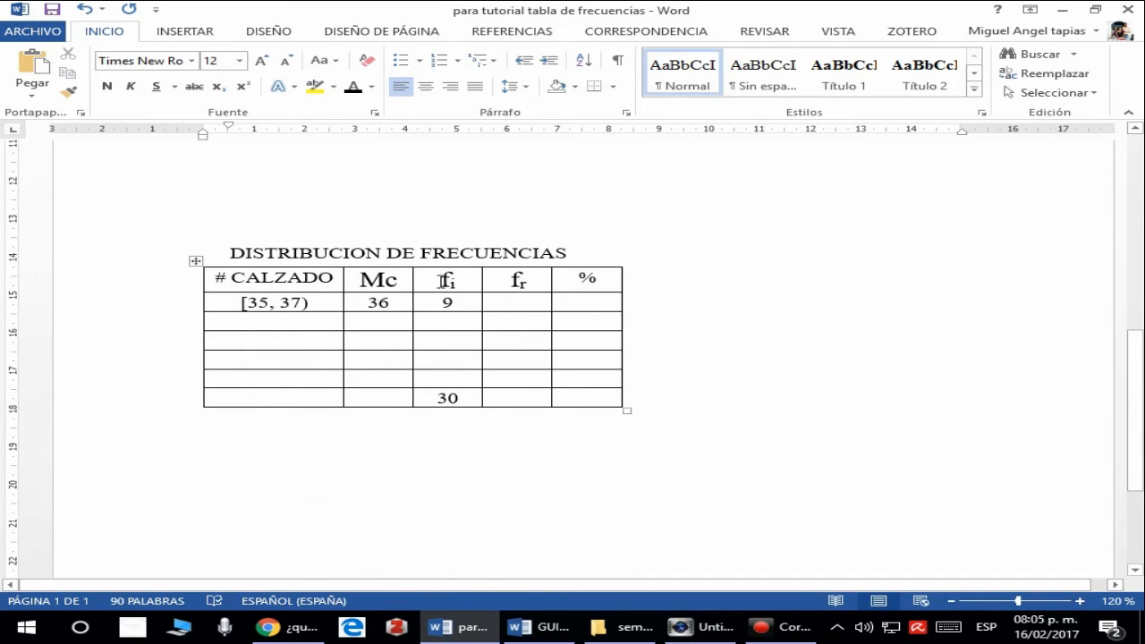
pyautogui.click(520, 302)
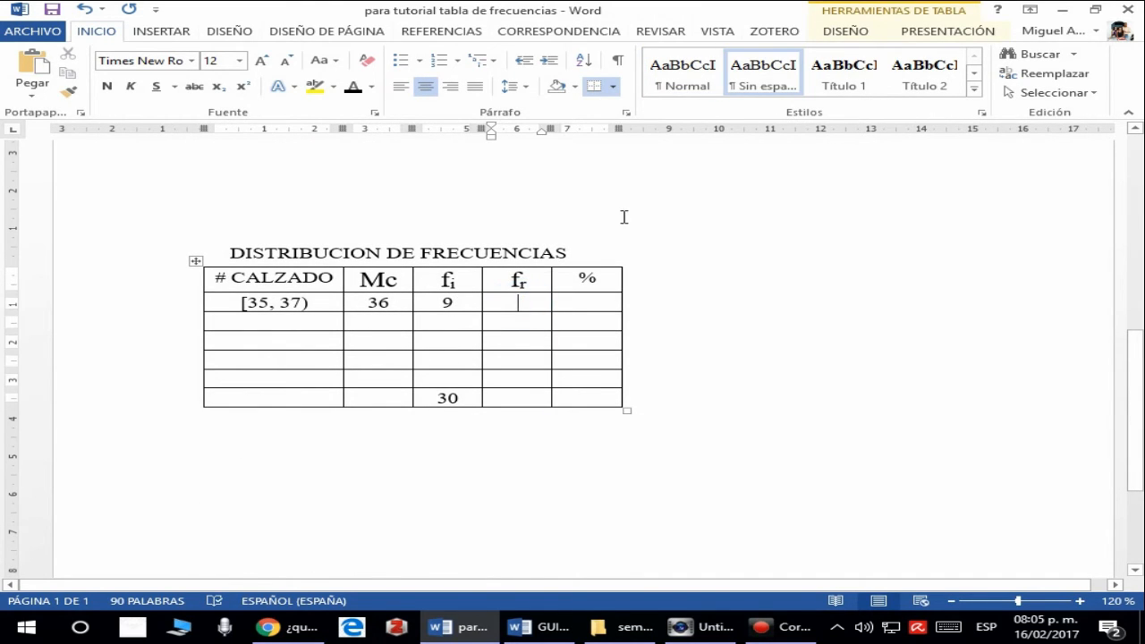
pyautogui.write('0,3')
pyautogui.scroll(3, 592, 227)
pyautogui.scroll(-1, 592, 227)
pyautogui.scroll(1, 592, 227)
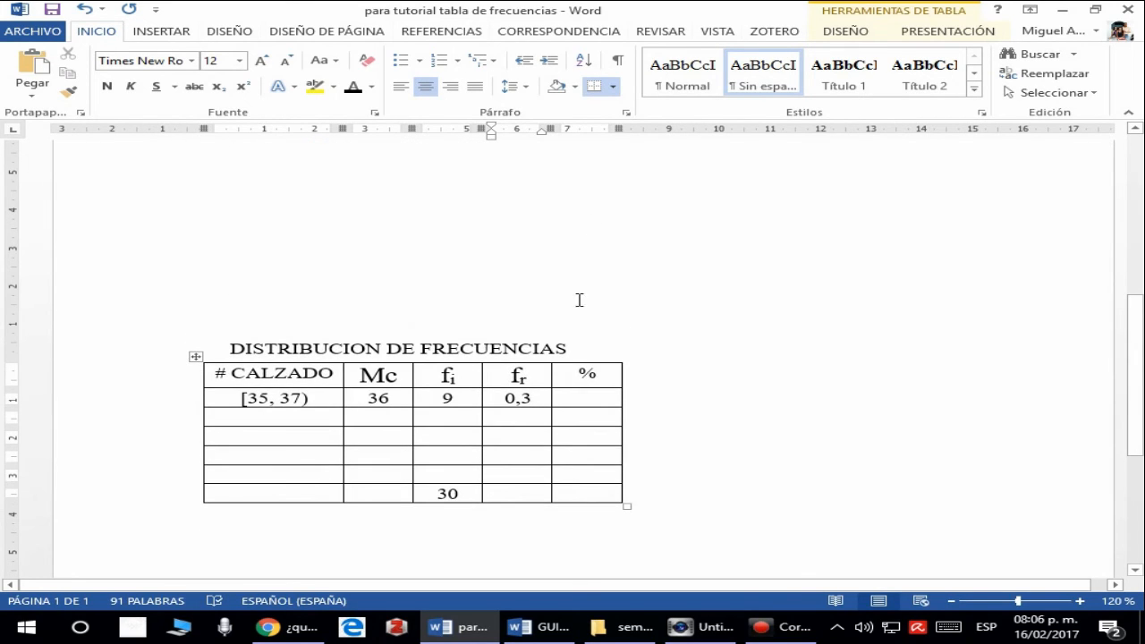
pyautogui.scroll(-1, 586, 345)
# - Write the calculation "0, 3 x 100 = 30" on a new line below the Frecuencia relativa calculation
pyautogui.click(585, 349)
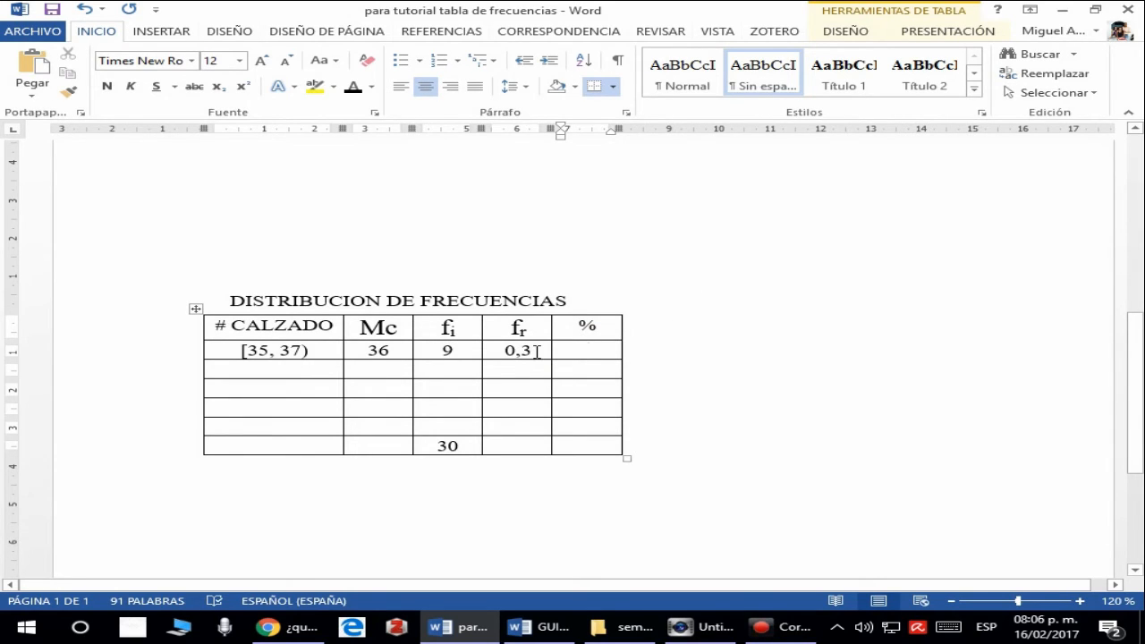
pyautogui.scroll(4, 503, 259)
pyautogui.click(509, 236)
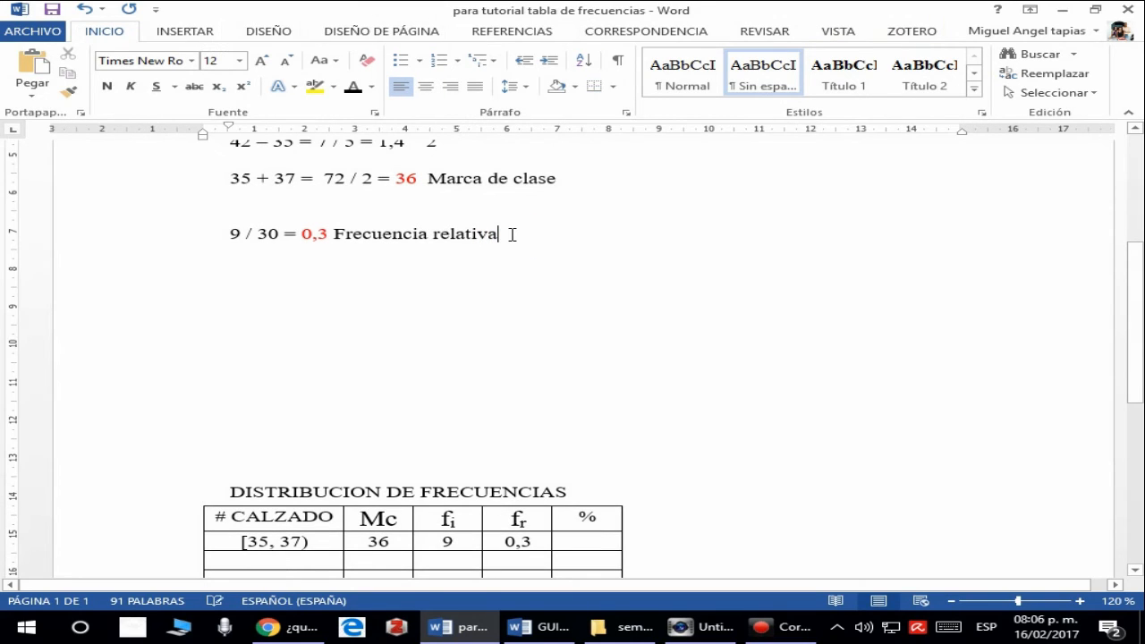
pyautogui.press('Return')
pyautogui.press('Return')
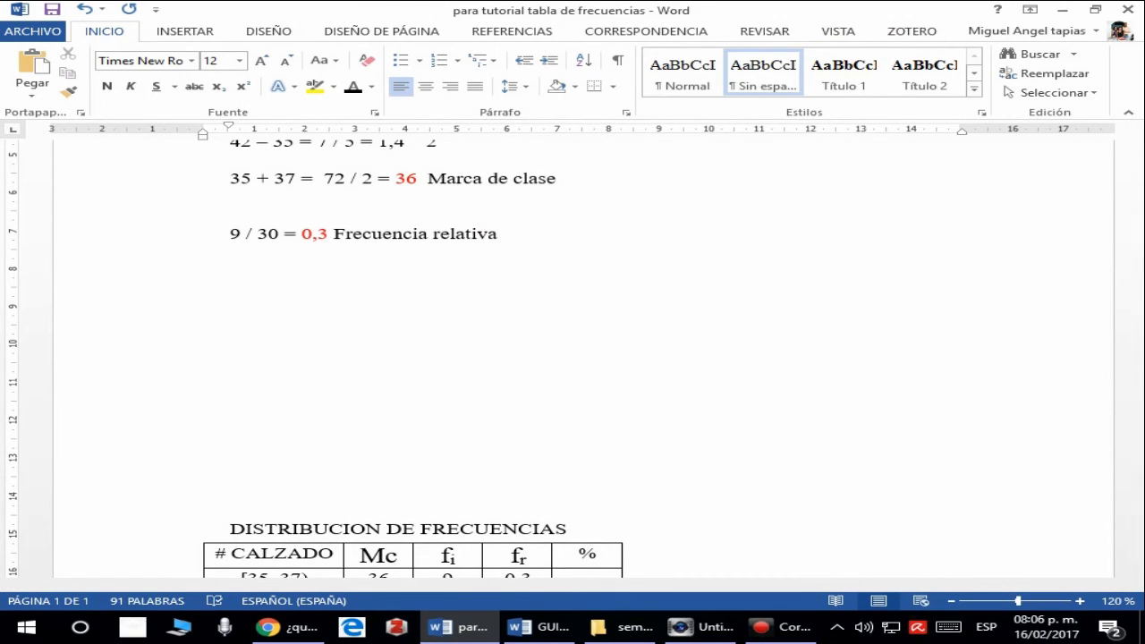
pyautogui.write('0, 3 x 100')
pyautogui.scroll(-2, 572, 357)
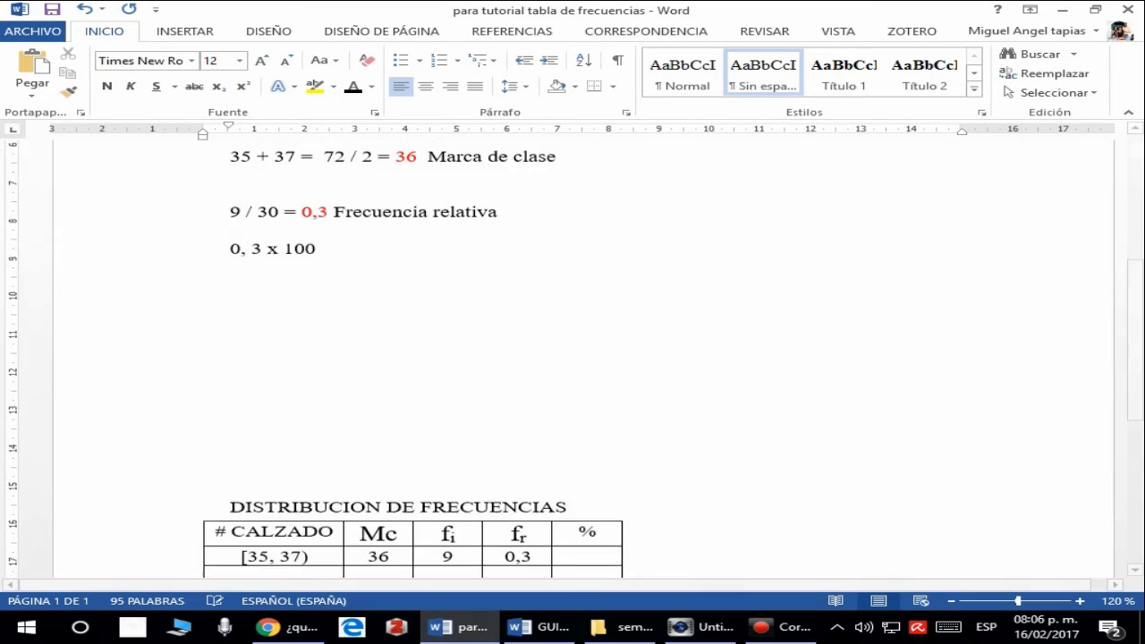
pyautogui.scroll(-4, 572, 358)
pyautogui.scroll(4, 572, 358)
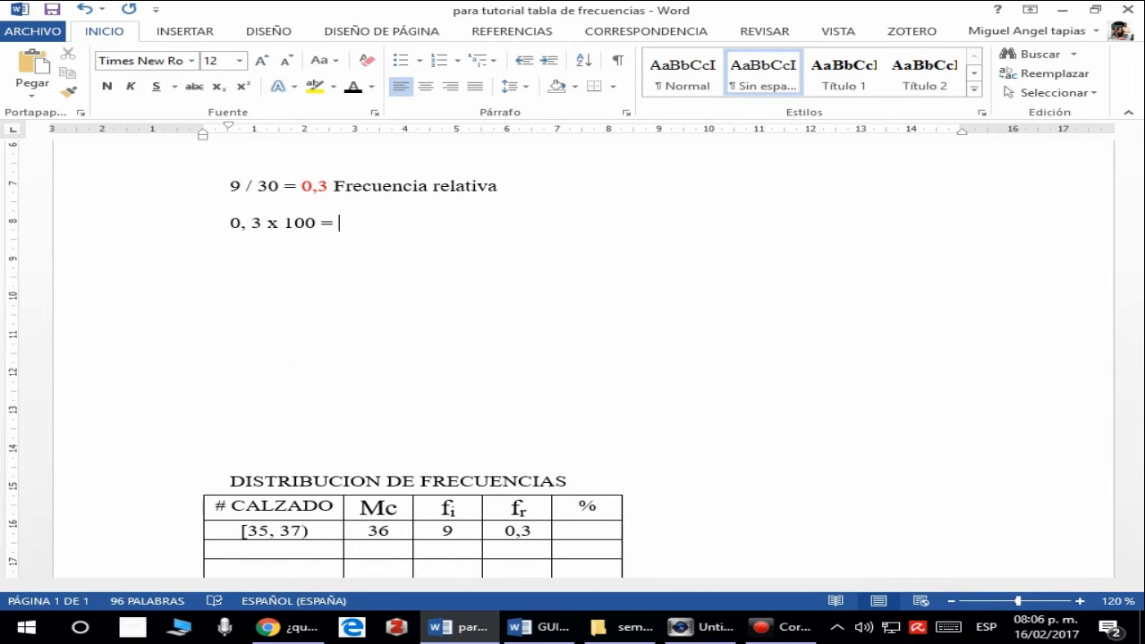
pyautogui.write('= 30')
# - Color the result 30 of the 0, 3 x 100 calculation dark red
pyautogui.doubleClick(341, 223)
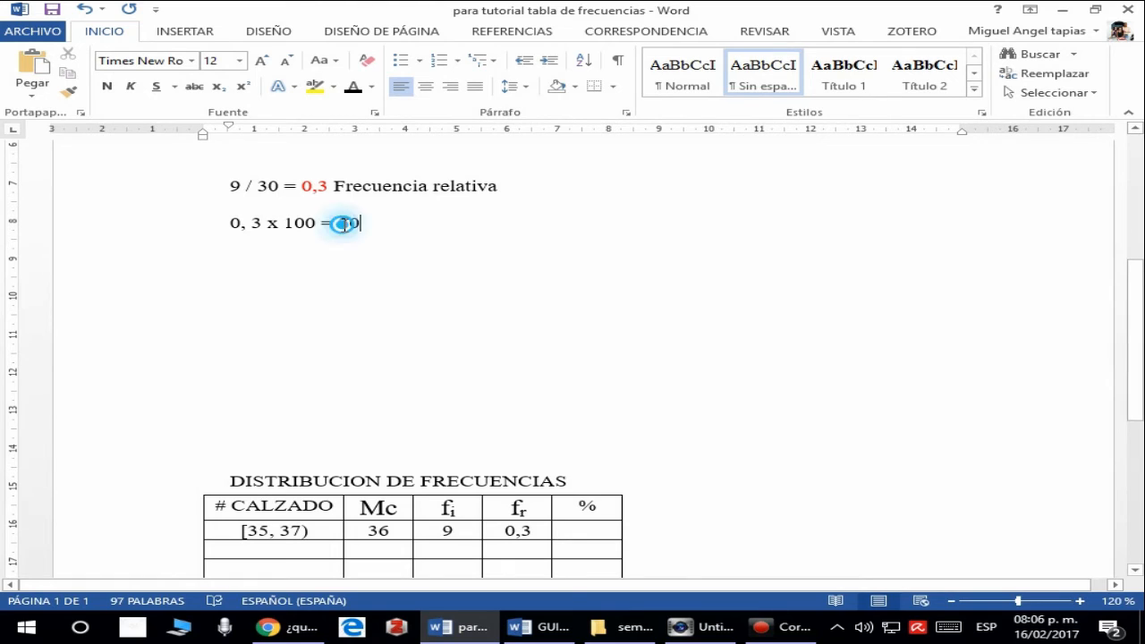
pyautogui.click(371, 87)
pyautogui.click(357, 239)
pyautogui.click(434, 222)
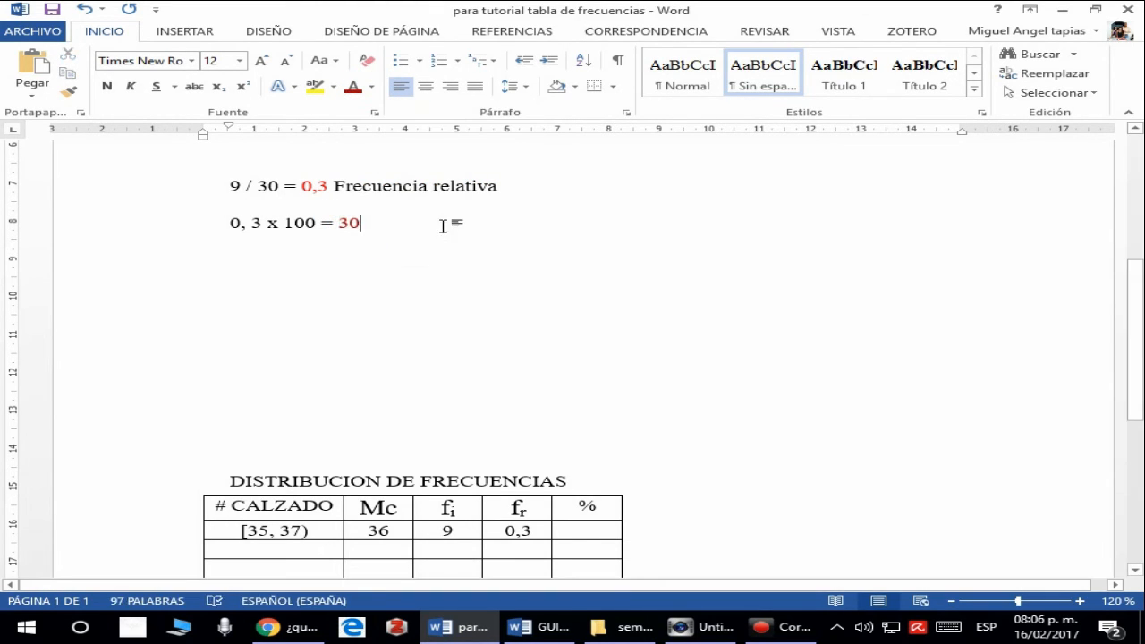
# - Add the label "frecuencia porcentual" after the result 30 and set the label's font color to automatic
pyautogui.write('frecue')
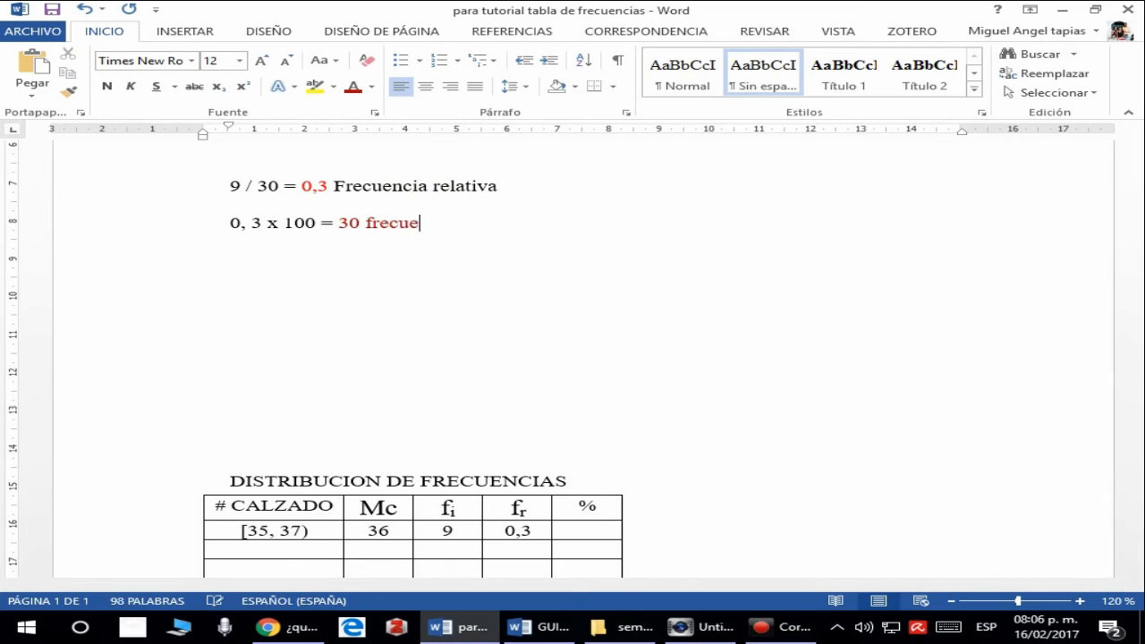
pyautogui.write('ncia porcentual')
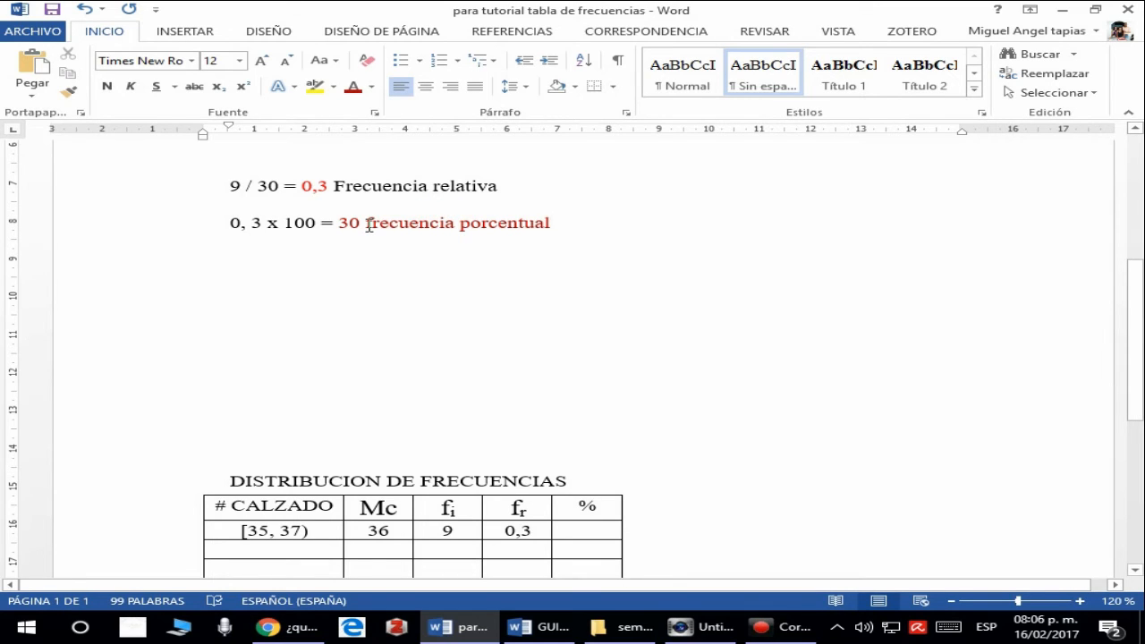
pyautogui.moveTo(365, 222); pyautogui.dragTo(550, 232)
pyautogui.click(372, 87)
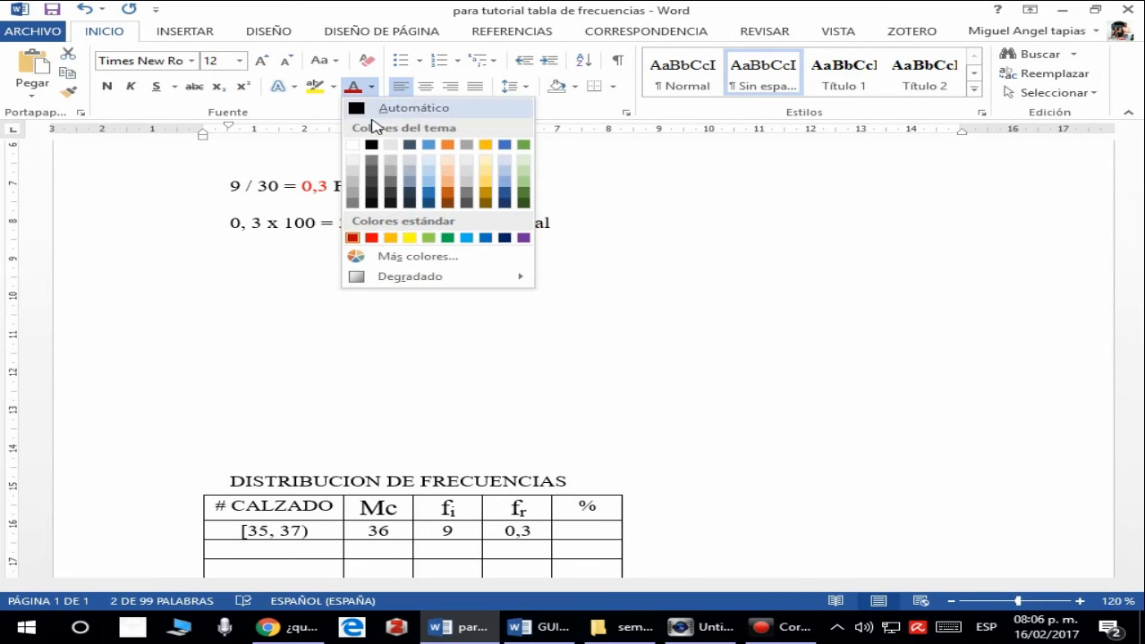
pyautogui.click(376, 107)
pyautogui.click(606, 297)
# - Enter the percentage 30 in the % cell of the [35, 37) row
pyautogui.scroll(-3, 582, 381)
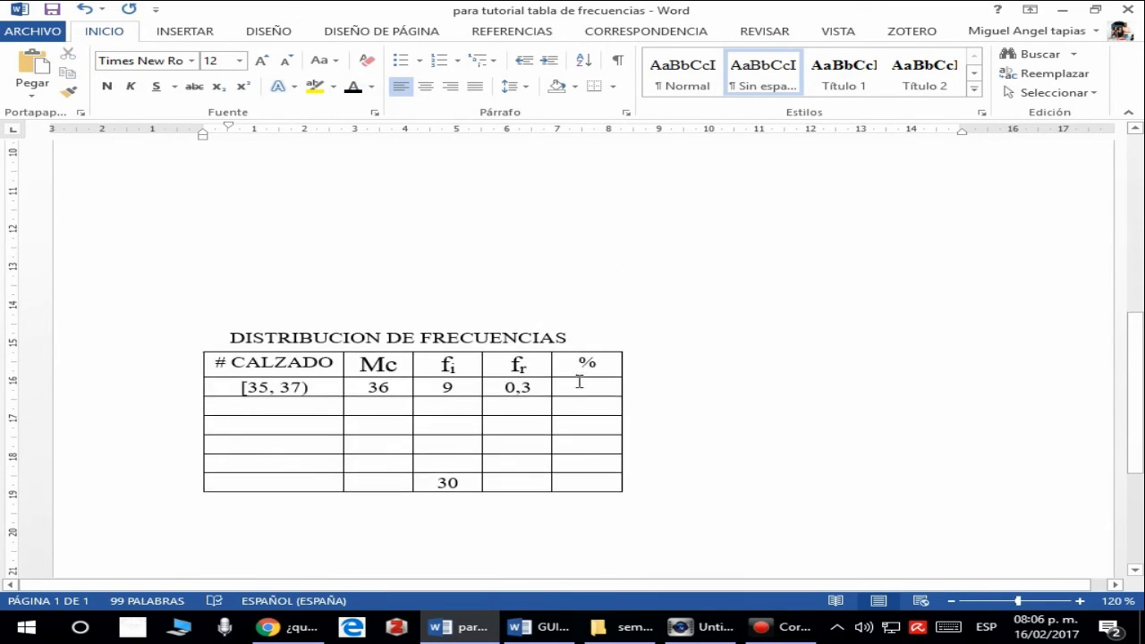
pyautogui.click(582, 387)
pyautogui.write('30')
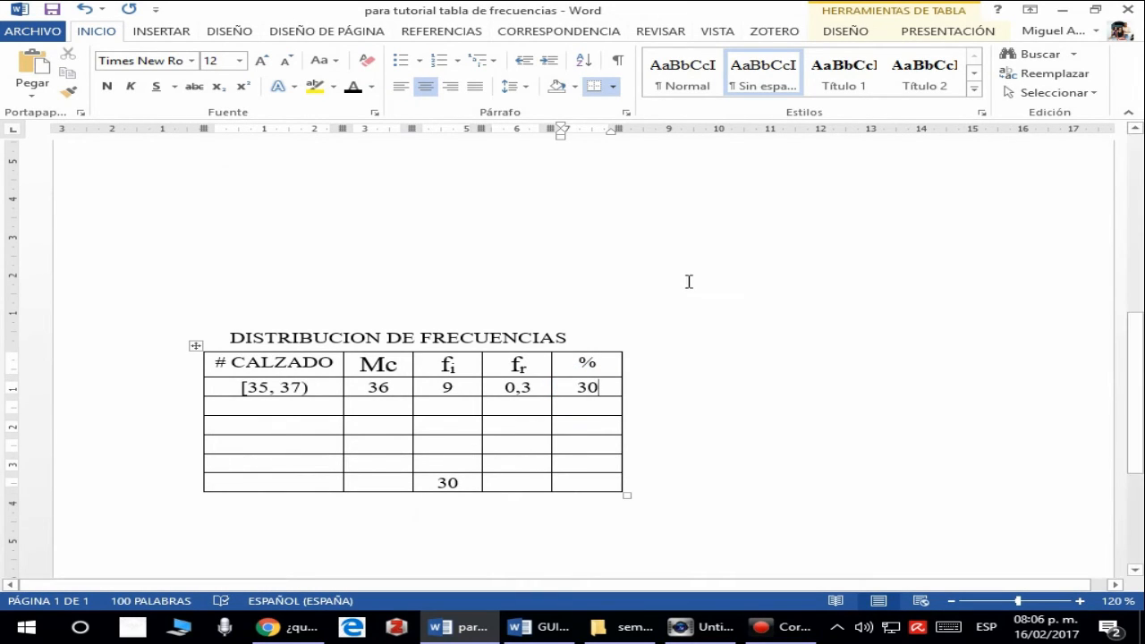
pyautogui.scroll(2, 688, 282)
pyautogui.scroll(-4, 689, 282)
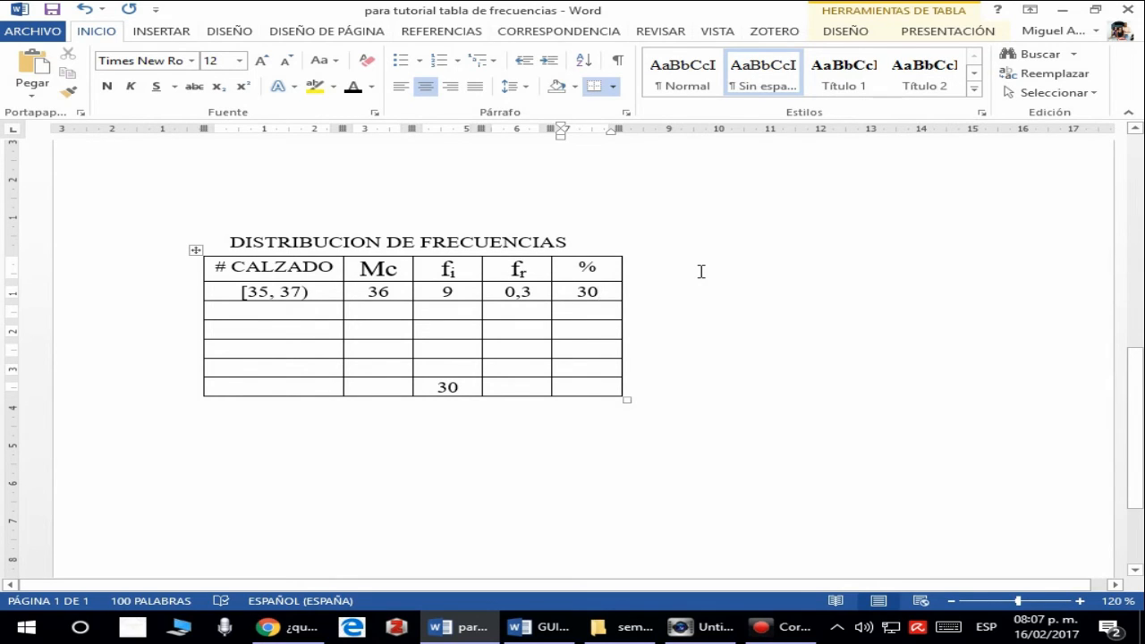
# - Enter the interval [37, 39) in the second data row of the # CALZADO column
pyautogui.click(245, 308)
pyautogui.write('[')
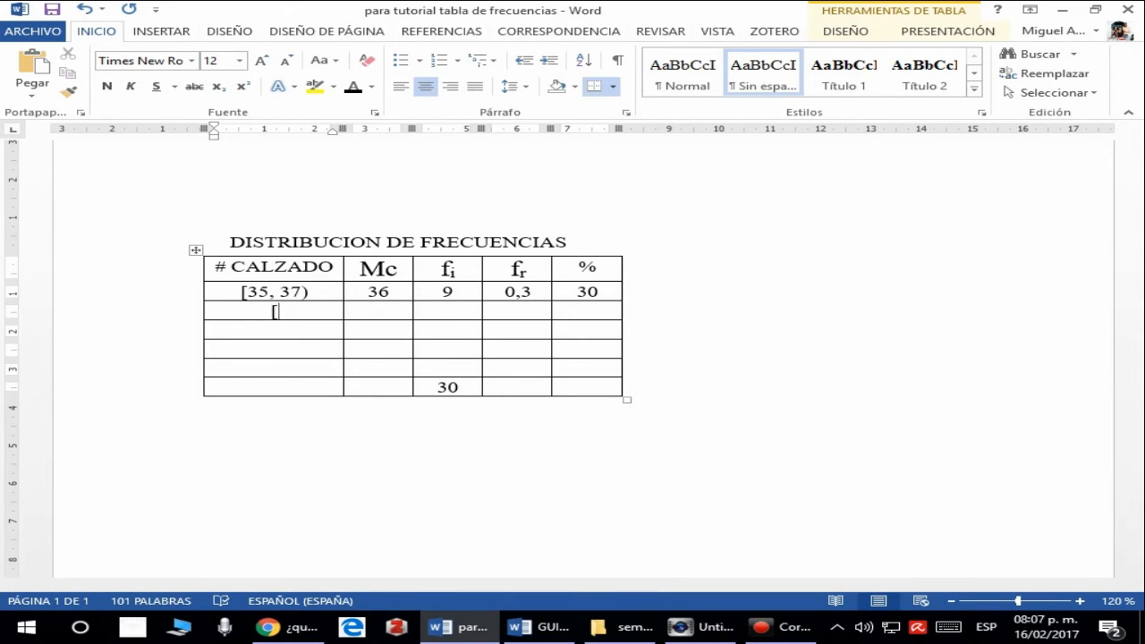
pyautogui.write('37, 39)')
# - Enter the class mark 38 in the Mc cell of the [37, 39) row
pyautogui.click(379, 307)
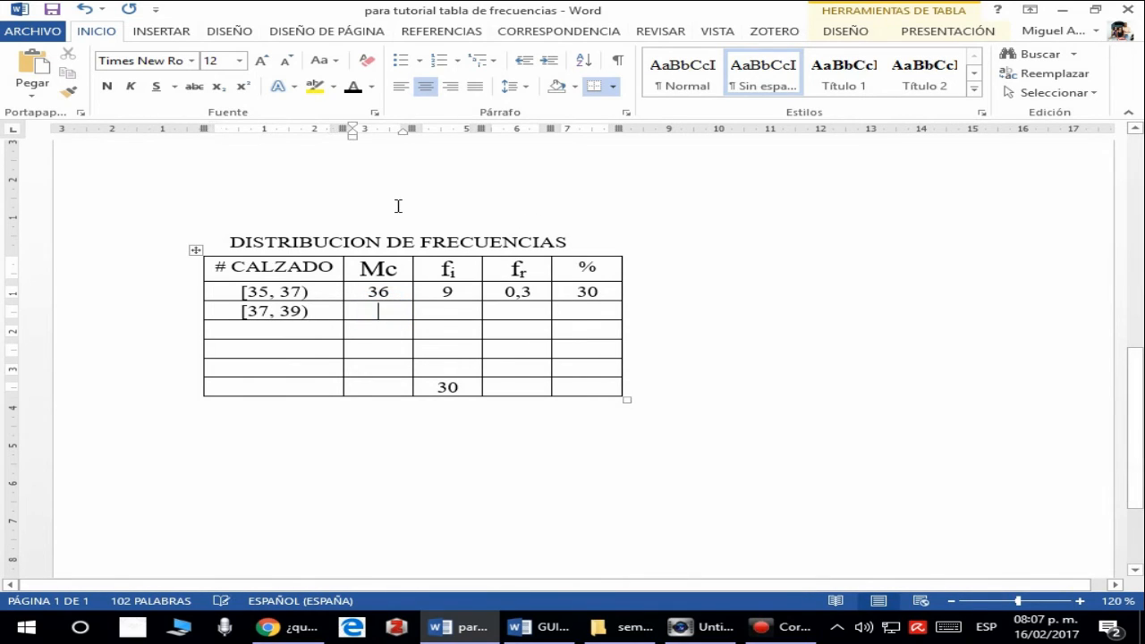
pyautogui.scroll(1, 402, 189)
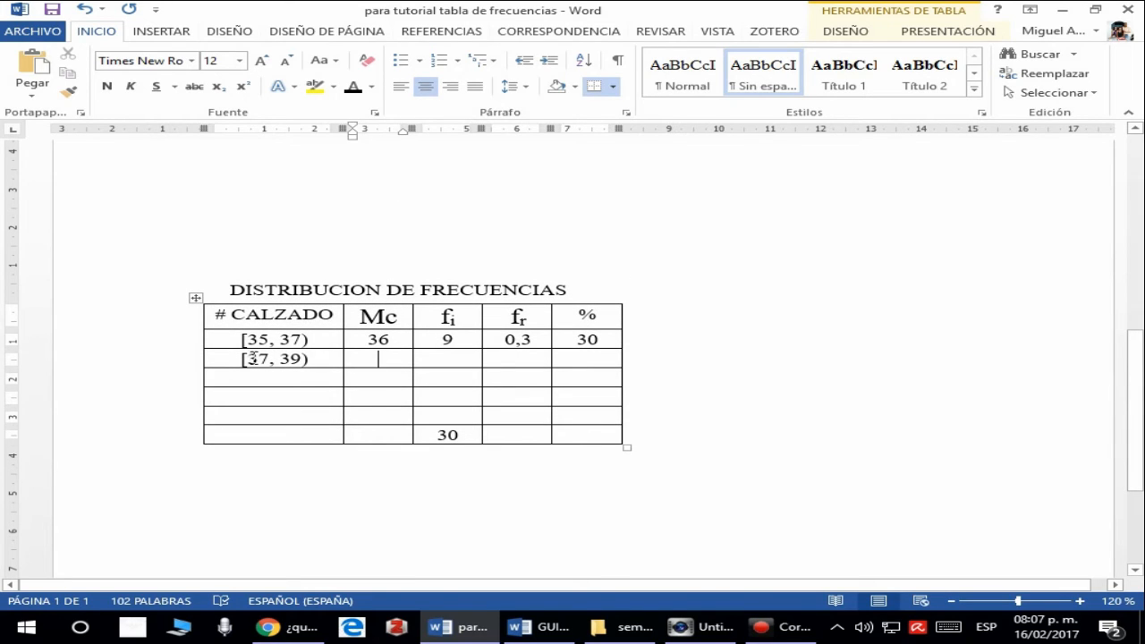
pyautogui.moveTo(248, 358); pyautogui.dragTo(297, 363)
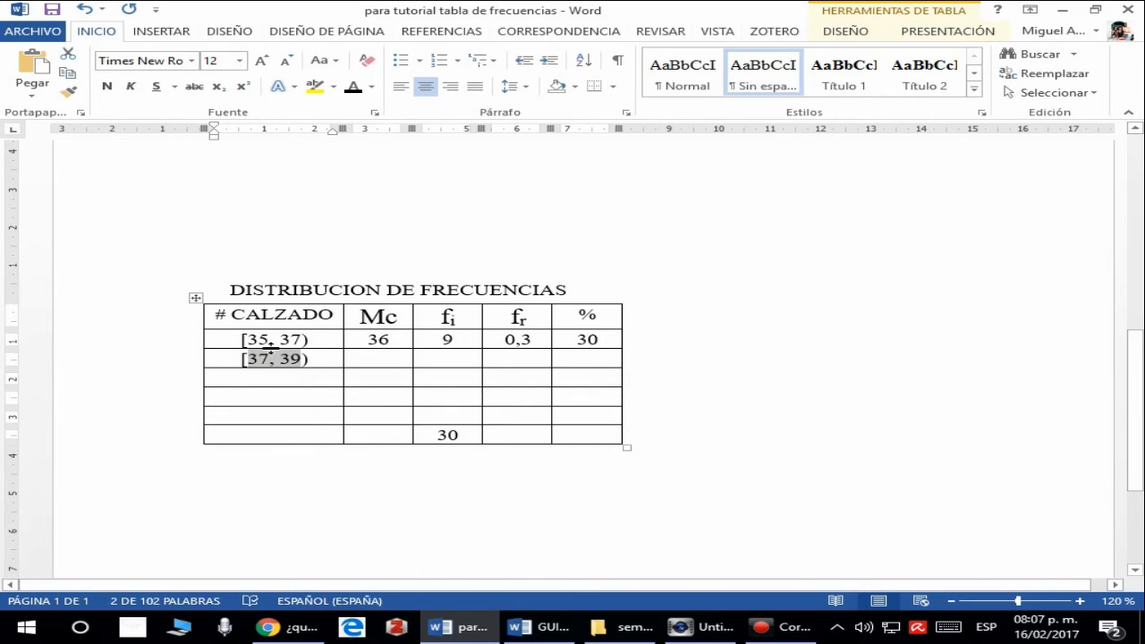
pyautogui.click(299, 363)
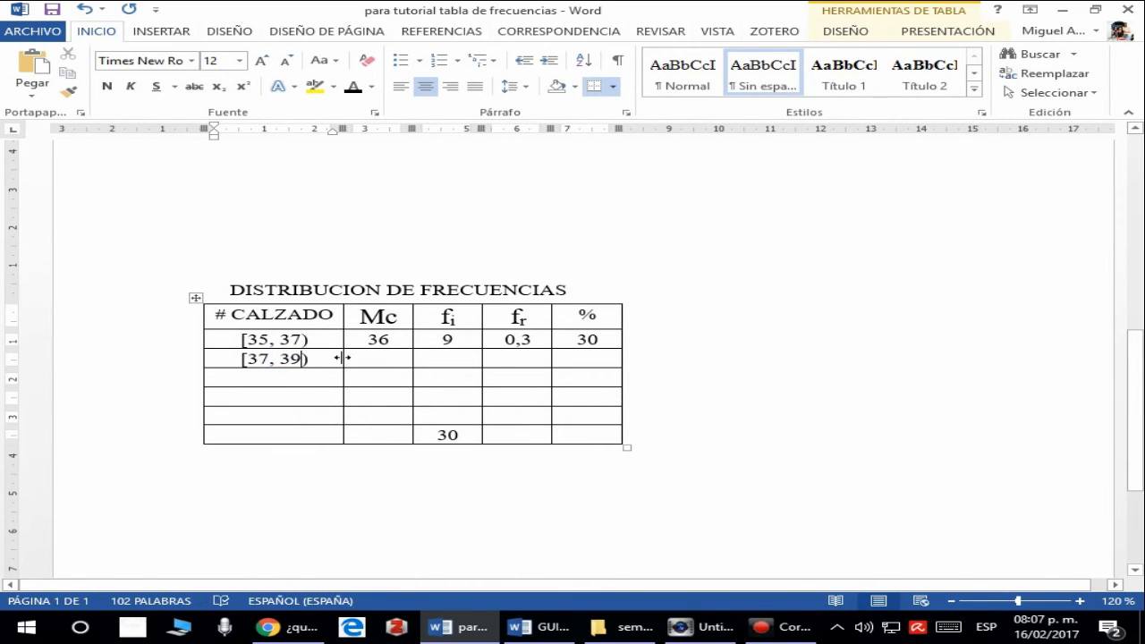
pyautogui.click(373, 356)
pyautogui.write('38')
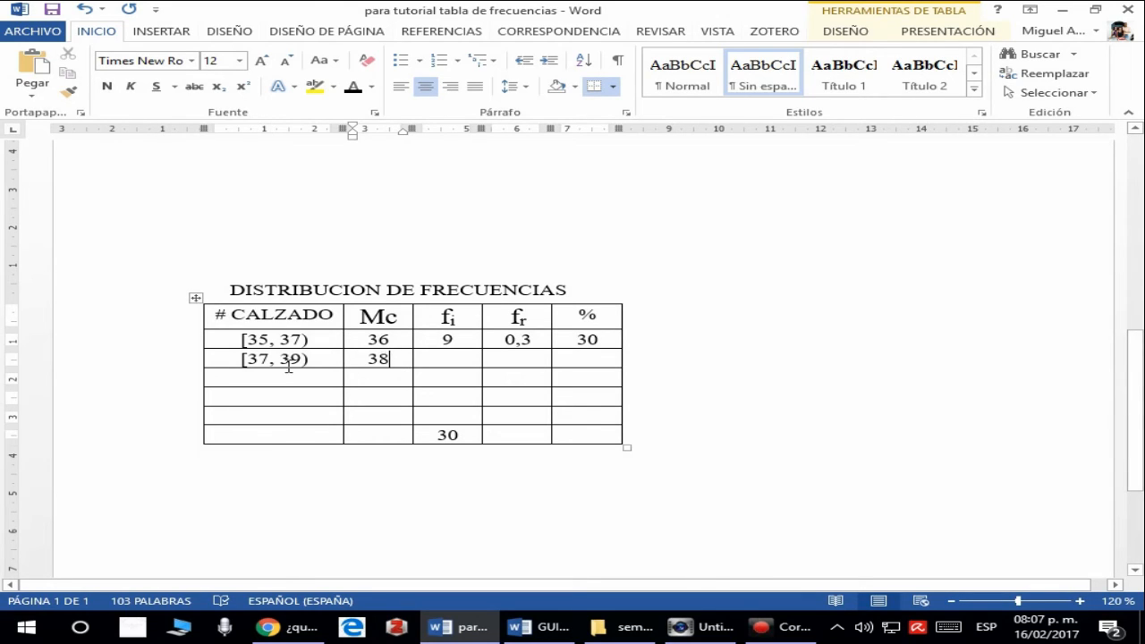
# - Review the 30 shoe sizes and enter the absolute frequency 13 in the fi cell of the [37, 39) row
pyautogui.click(451, 360)
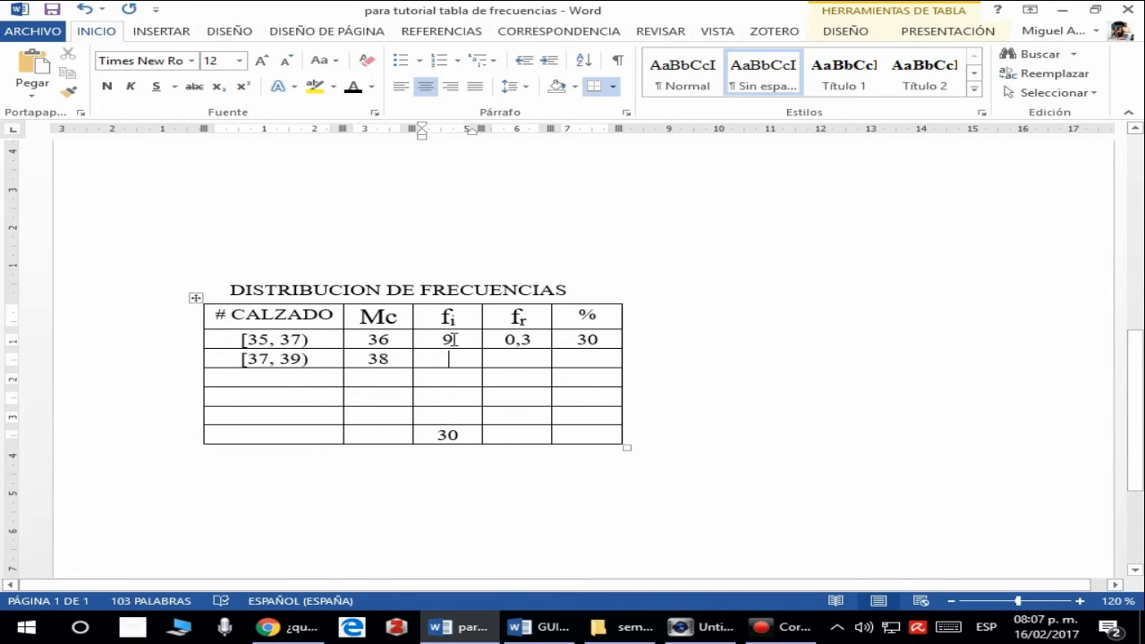
pyautogui.scroll(6, 450, 337)
pyautogui.click(363, 325)
pyautogui.moveTo(404, 337); pyautogui.dragTo(812, 388)
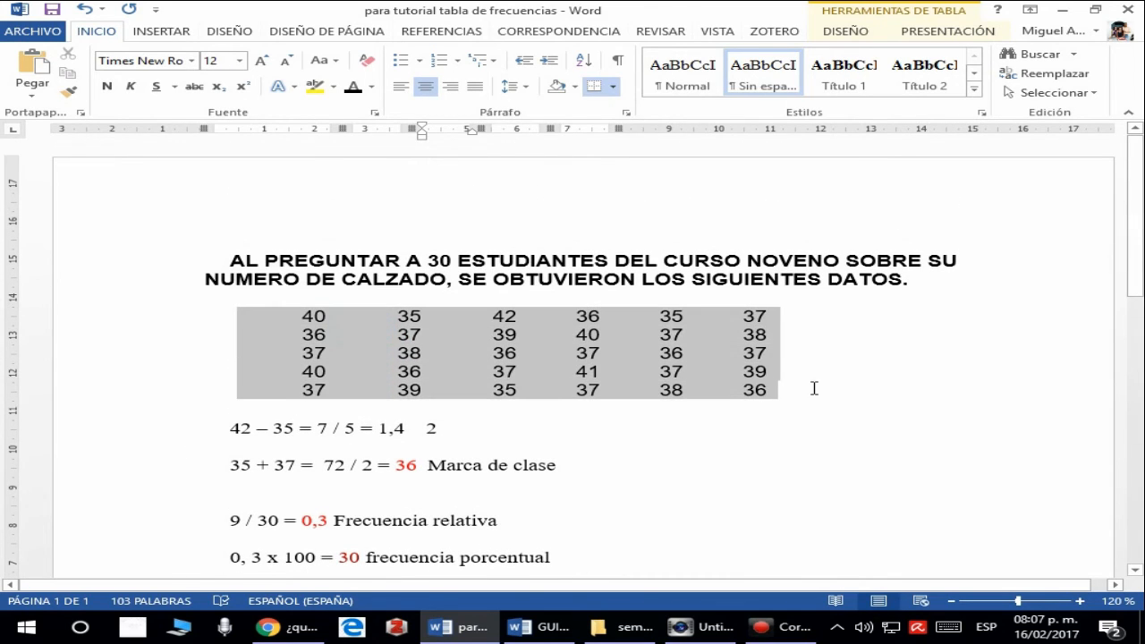
pyautogui.scroll(-6, 682, 388)
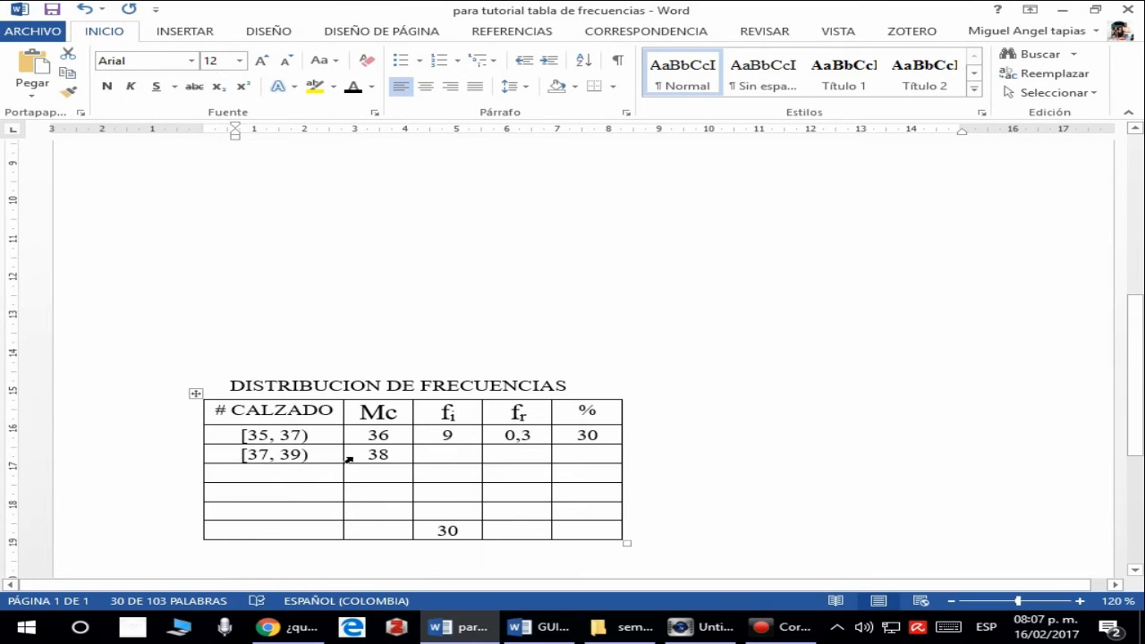
pyautogui.scroll(-1, 417, 427)
pyautogui.scroll(4, 424, 426)
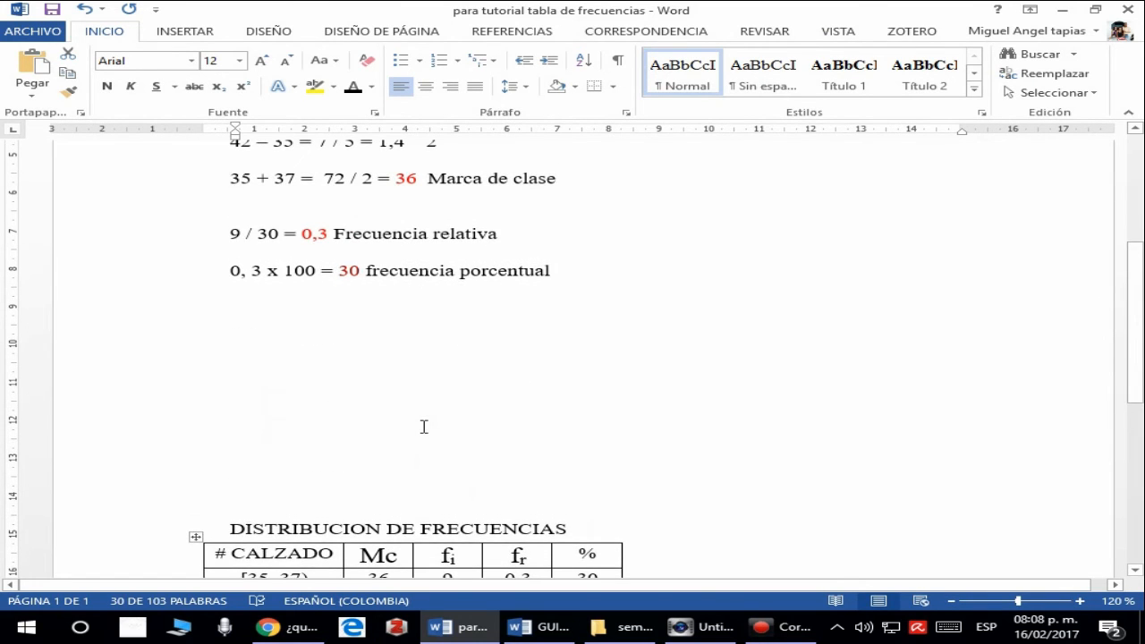
pyautogui.scroll(-3, 424, 427)
pyautogui.click(446, 460)
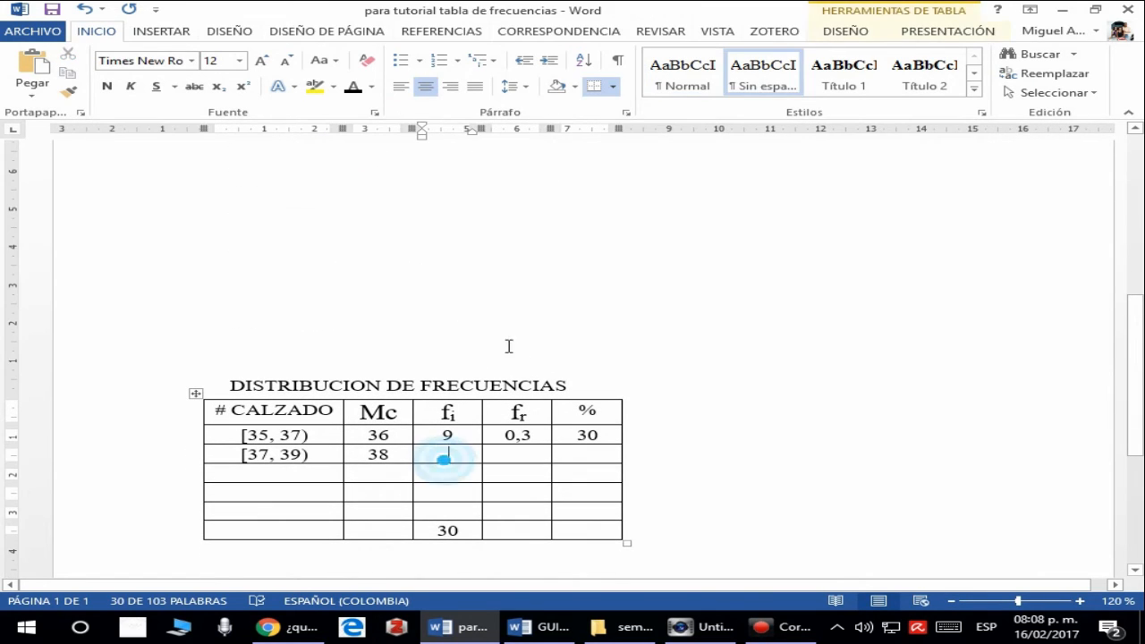
pyautogui.write('13')
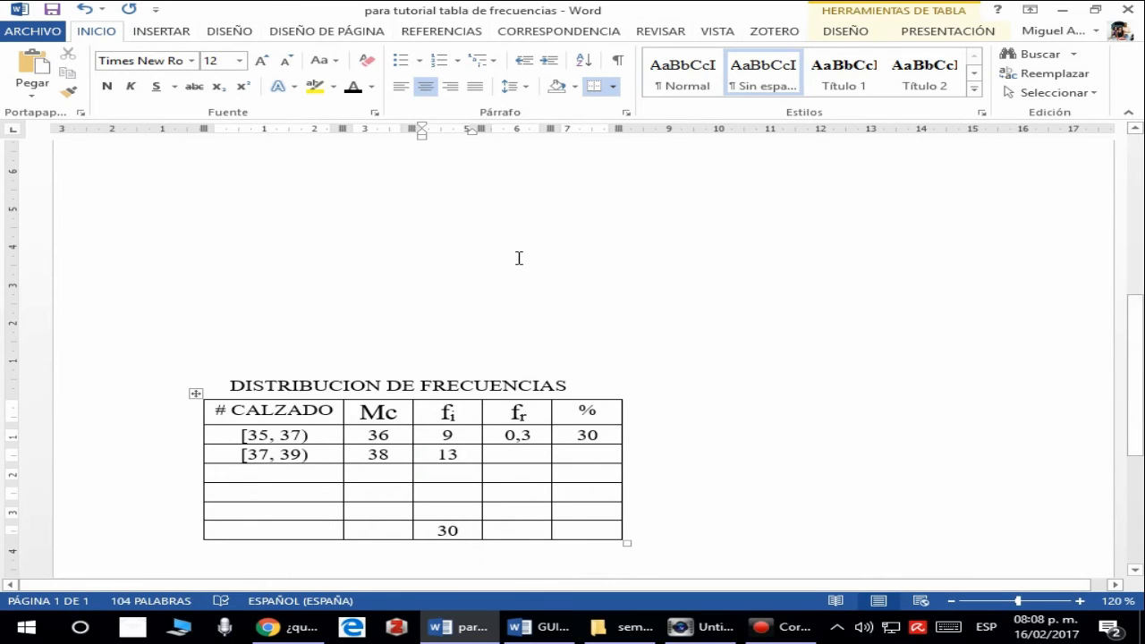
# - Write the relative frequency calculation 13 / 30 = 0,43 on a new line below the percentage frequency calculation
pyautogui.scroll(-2, 519, 258)
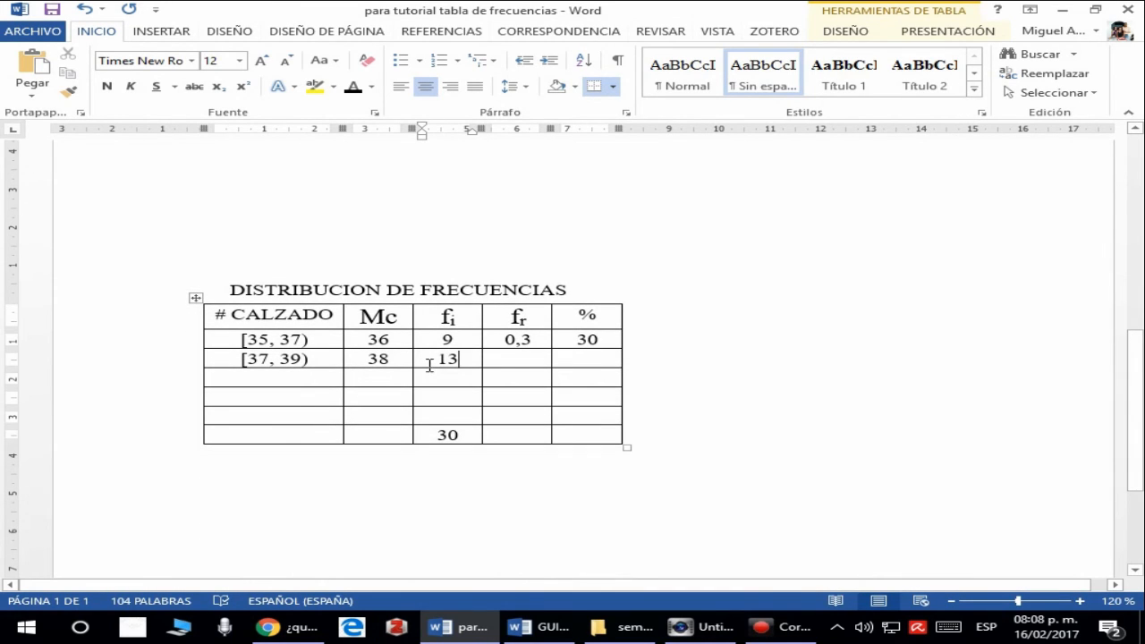
pyautogui.scroll(4, 430, 366)
pyautogui.click(640, 227)
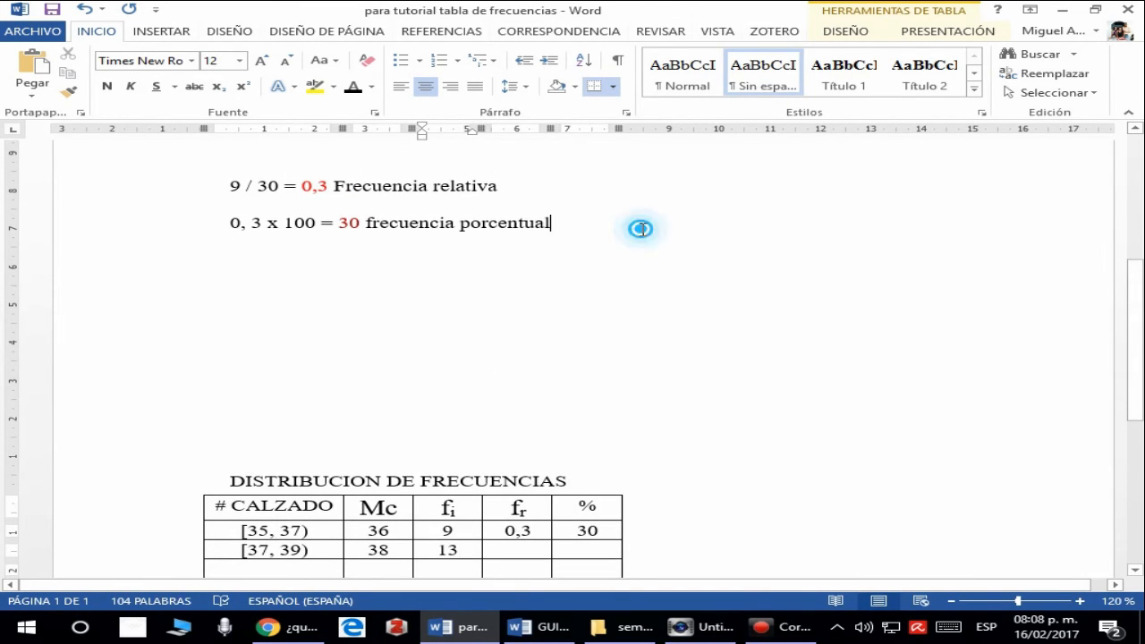
pyautogui.scroll(-3, 440, 408)
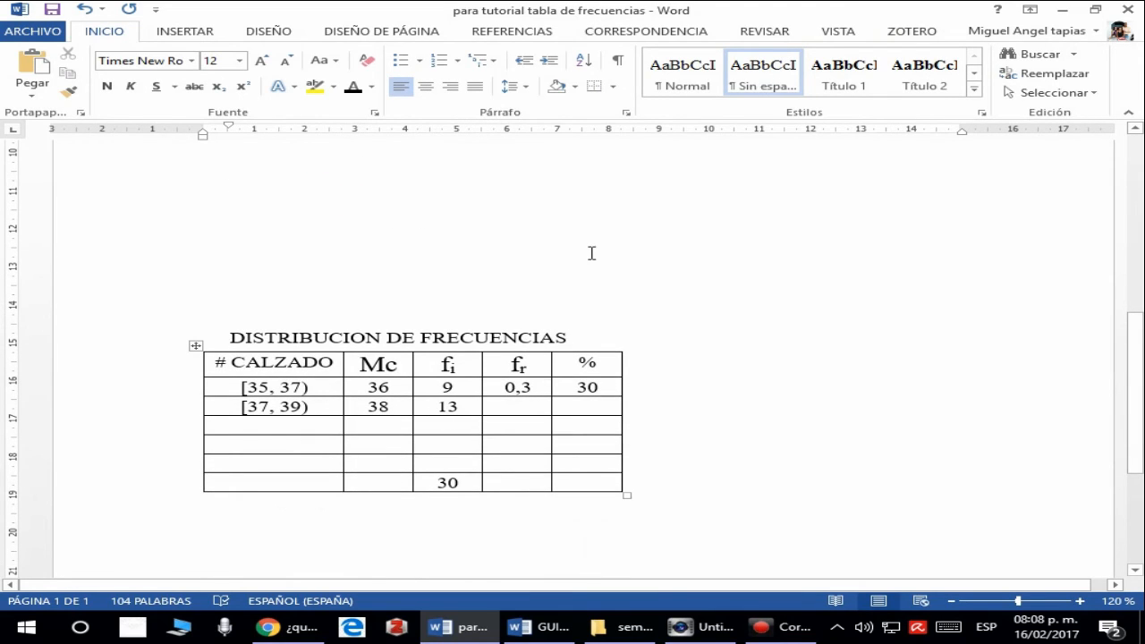
pyautogui.scroll(3, 591, 250)
pyautogui.press('Return')
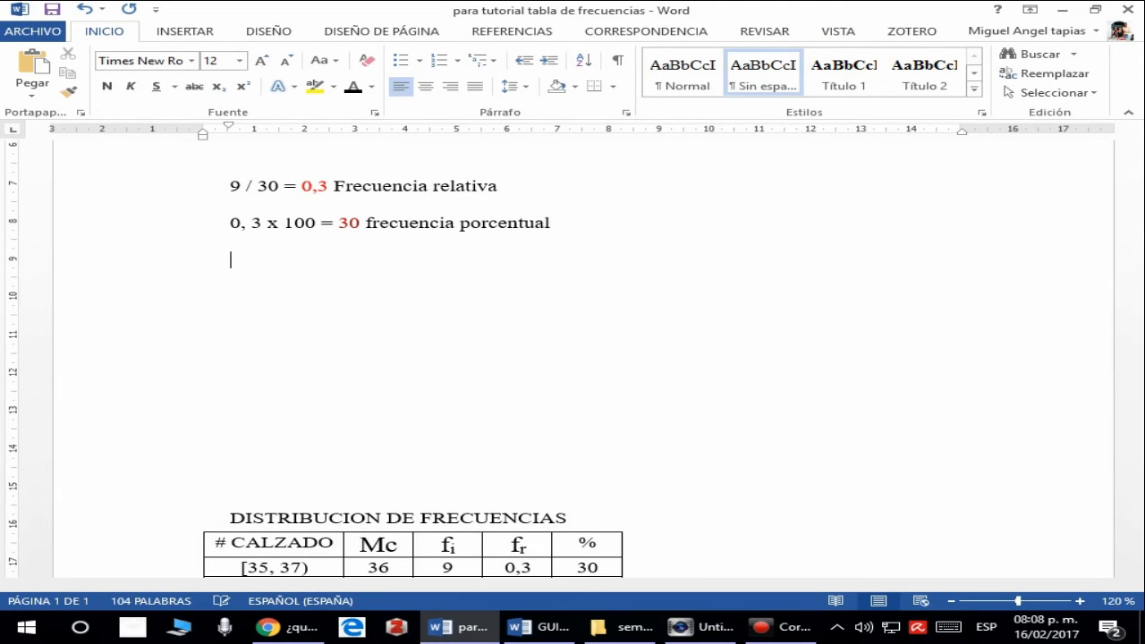
pyautogui.write('13 /')
pyautogui.scroll(-4, 572, 268)
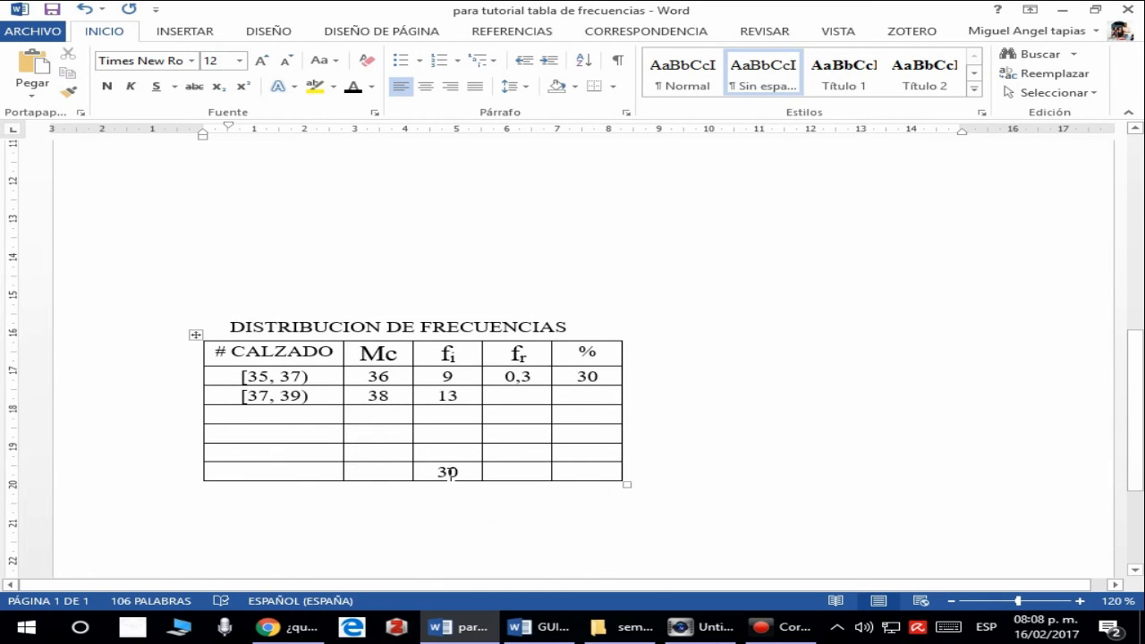
pyautogui.scroll(5, 491, 220)
pyautogui.write('3 /')
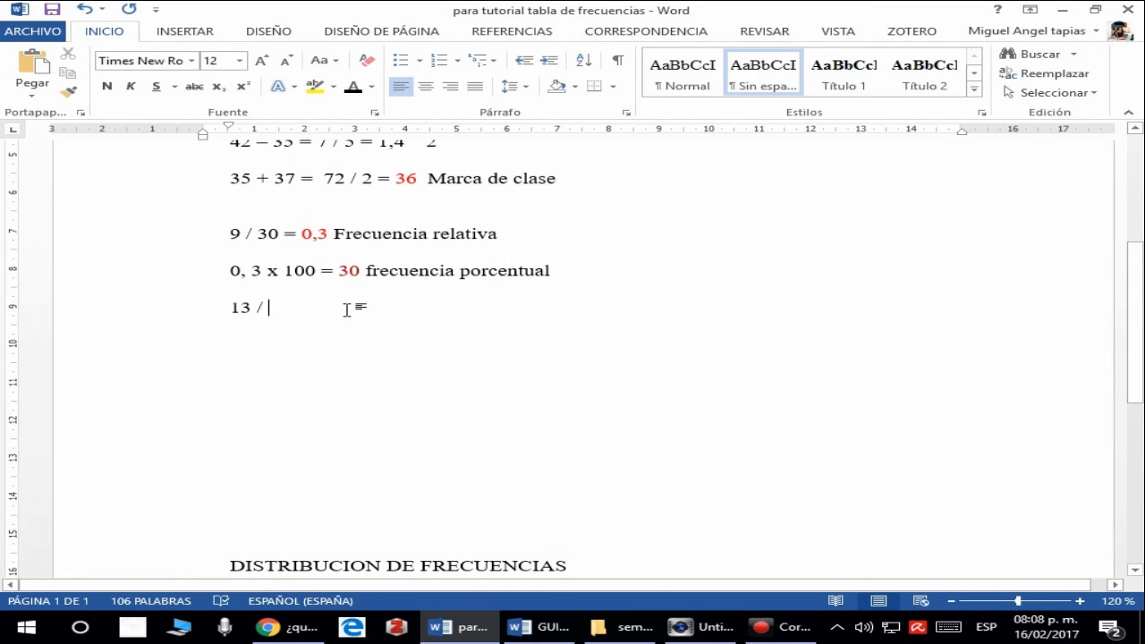
pyautogui.write('30')
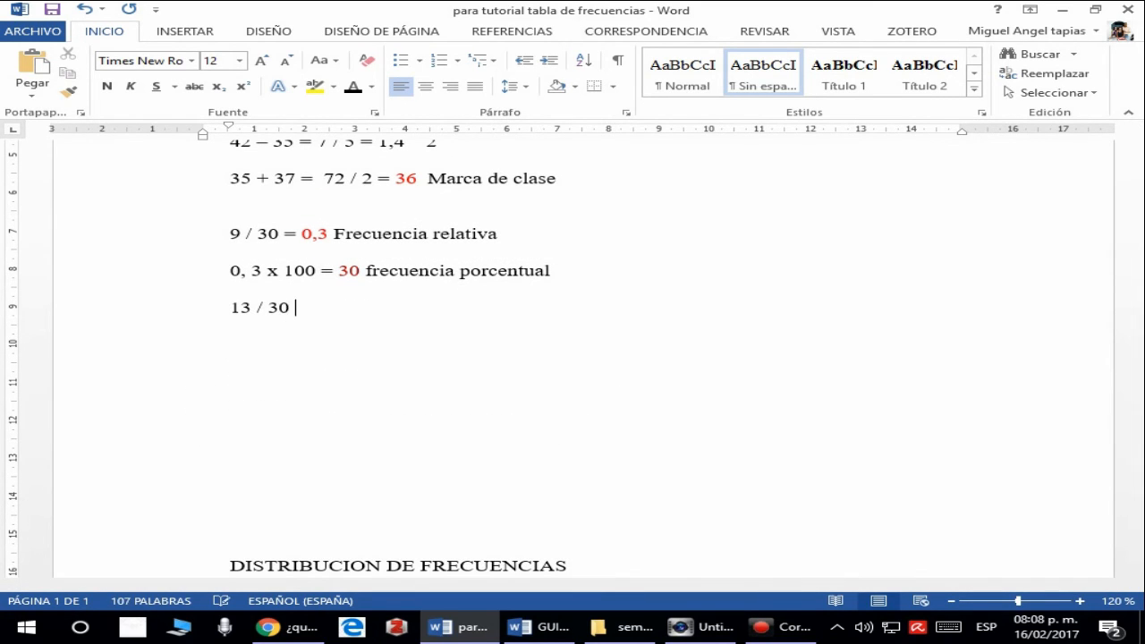
pyautogui.write(' =')
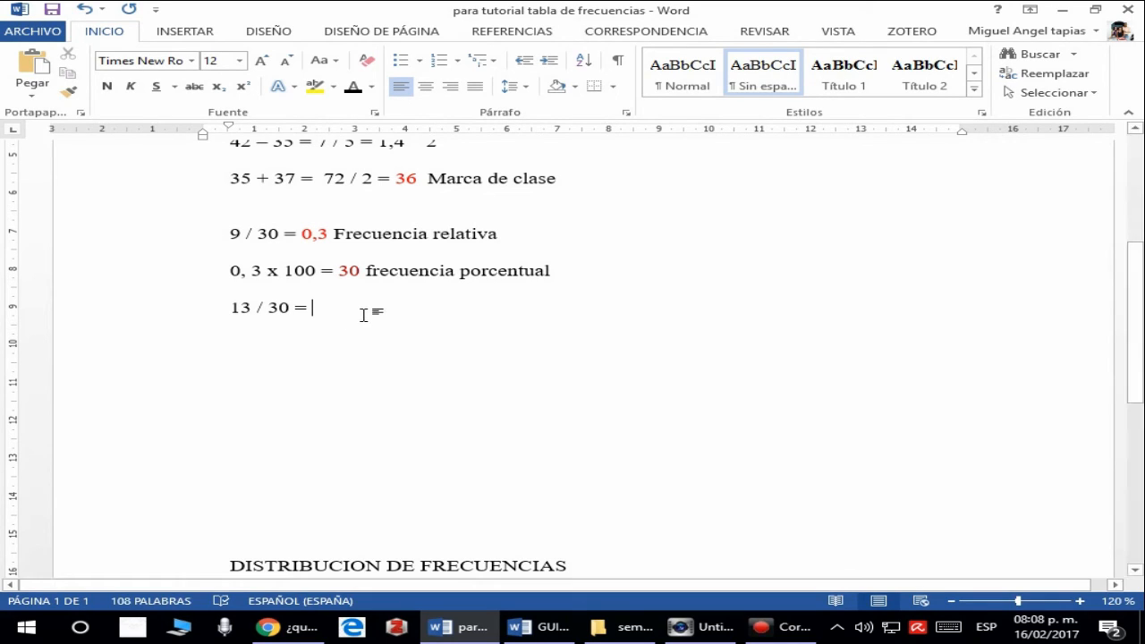
pyautogui.write(' 0,')
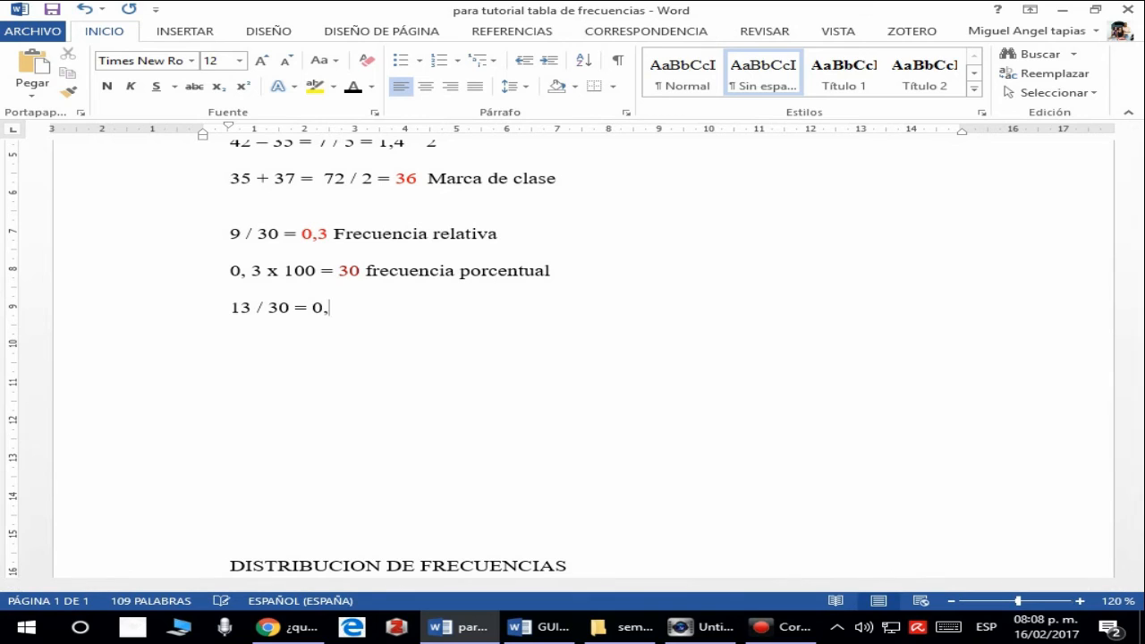
pyautogui.write('43')
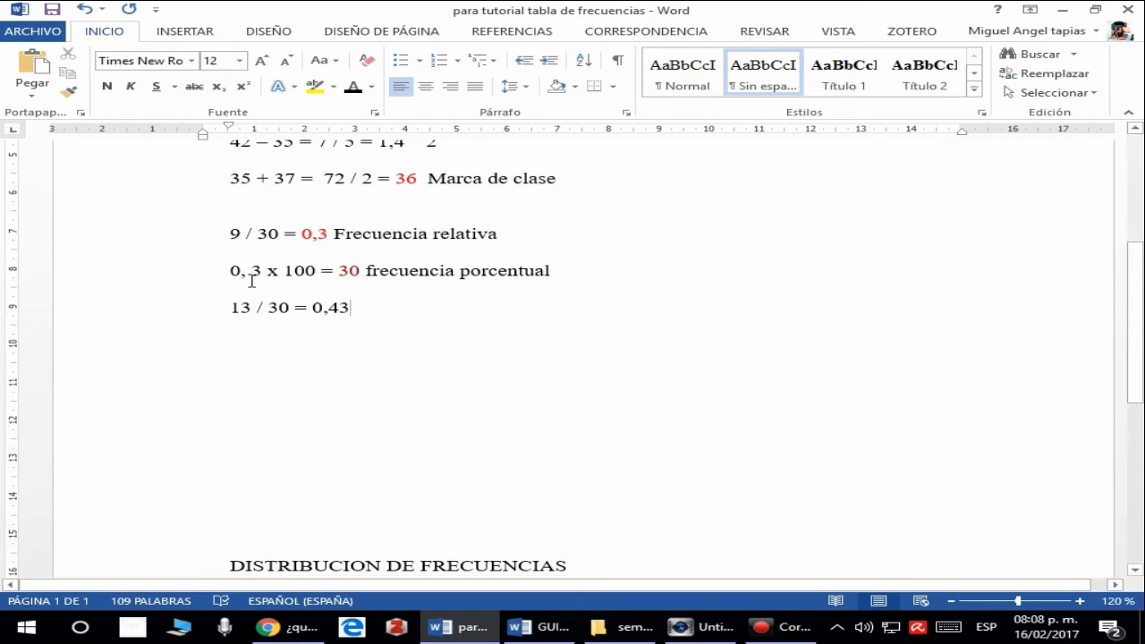
# - Enter the relative frequency 0,43 in the fr cell of the [37, 39) row
pyautogui.moveTo(312, 310); pyautogui.dragTo(349, 310)
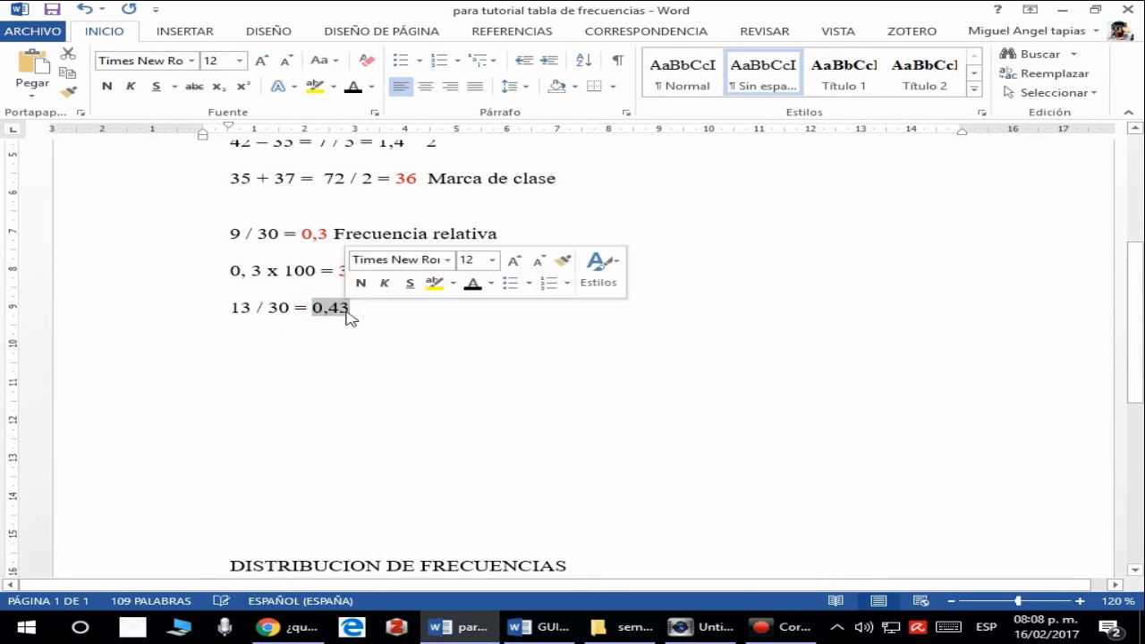
pyautogui.scroll(-3, 355, 308)
pyautogui.scroll(2, 475, 334)
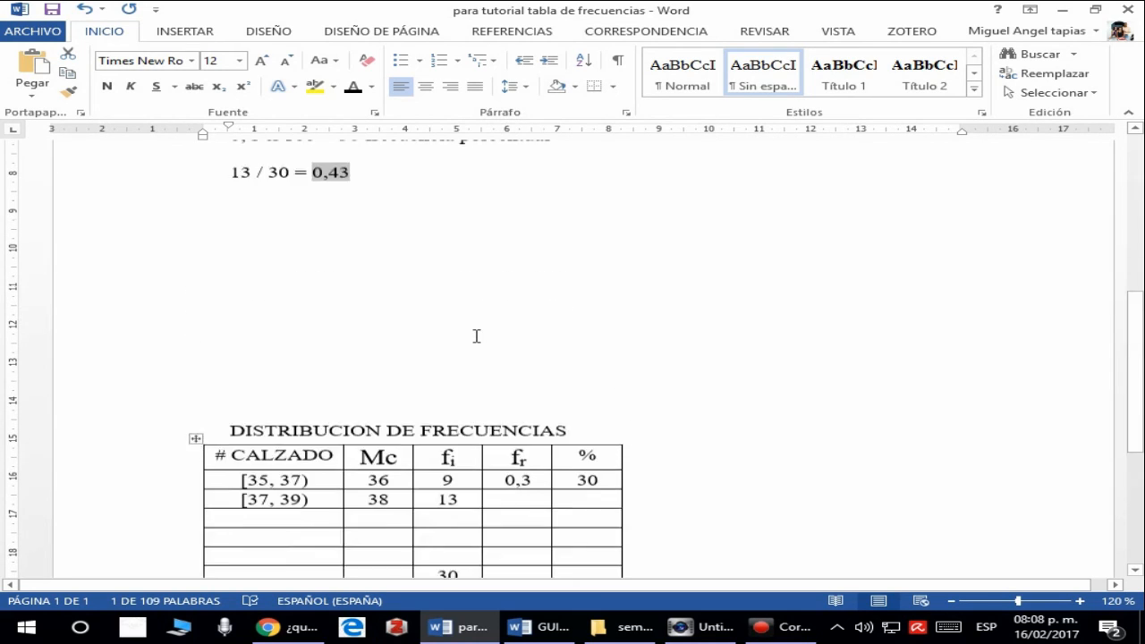
pyautogui.scroll(-2, 511, 345)
pyautogui.click(510, 345)
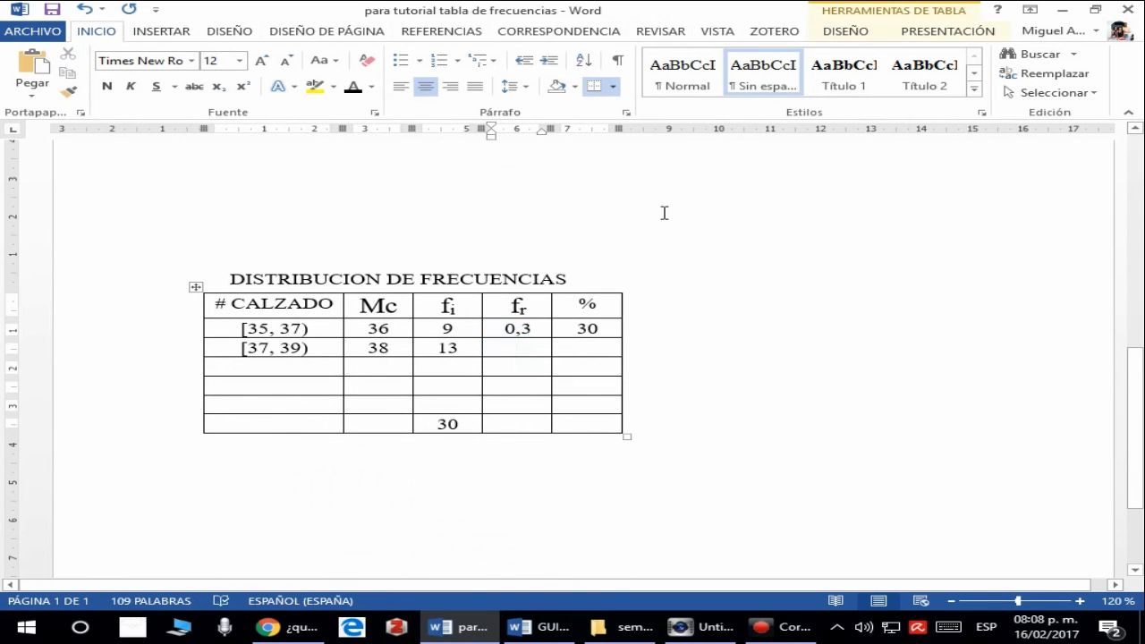
pyautogui.write('0,43')
# - Extend the 13 / 30 calculation line with the percentage calculation x 100 = 43
pyautogui.scroll(3, 626, 313)
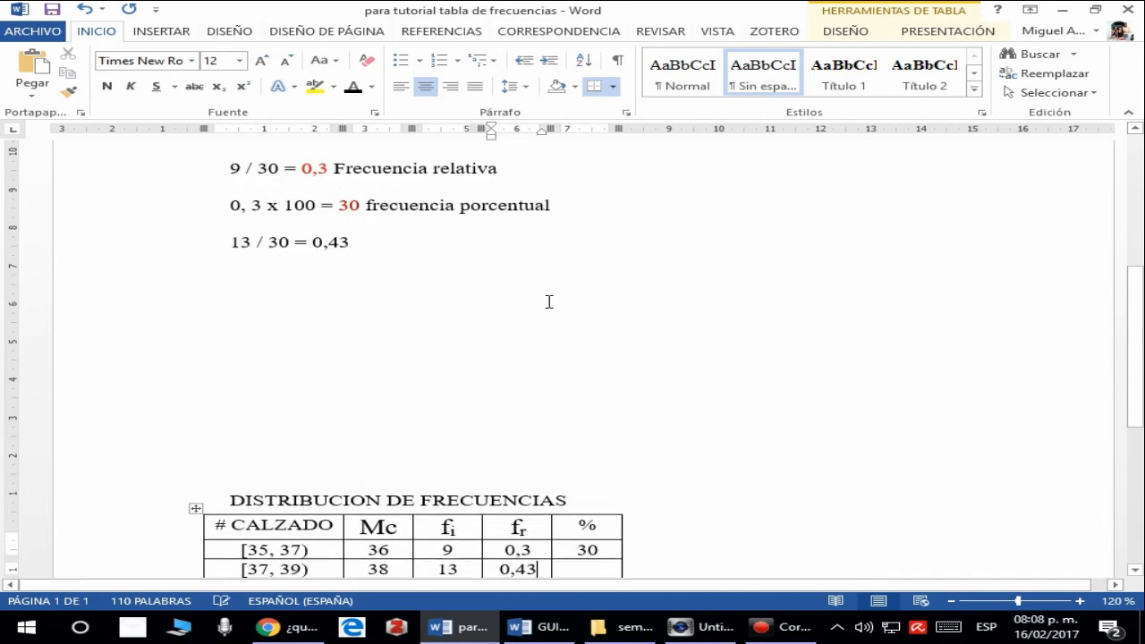
pyautogui.click(385, 263)
pyautogui.write('x 100')
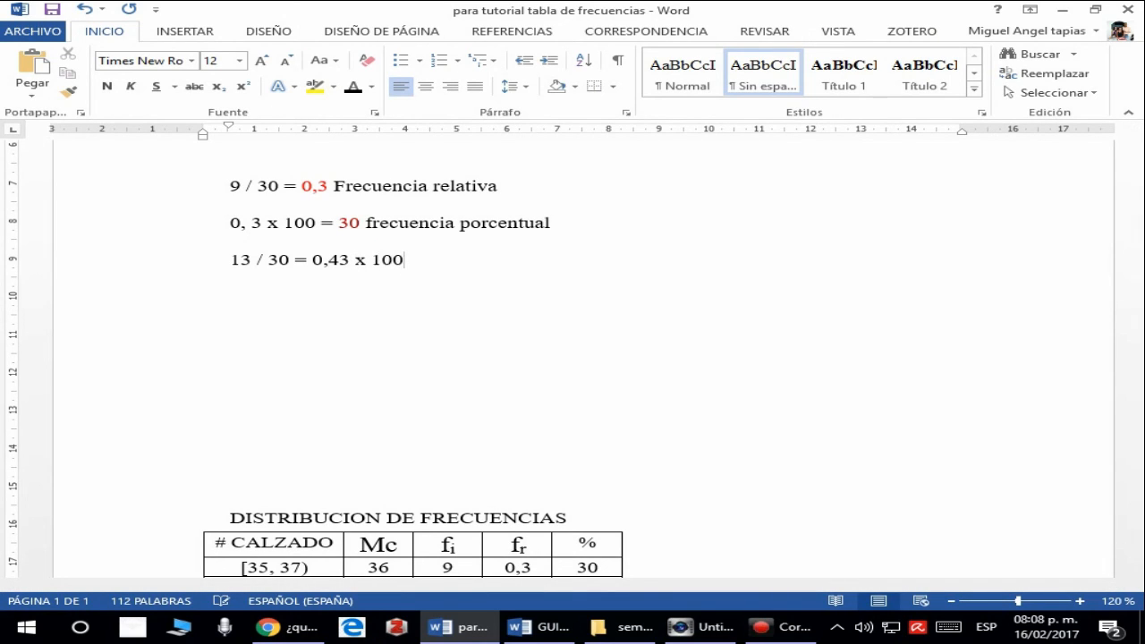
pyautogui.write(' =')
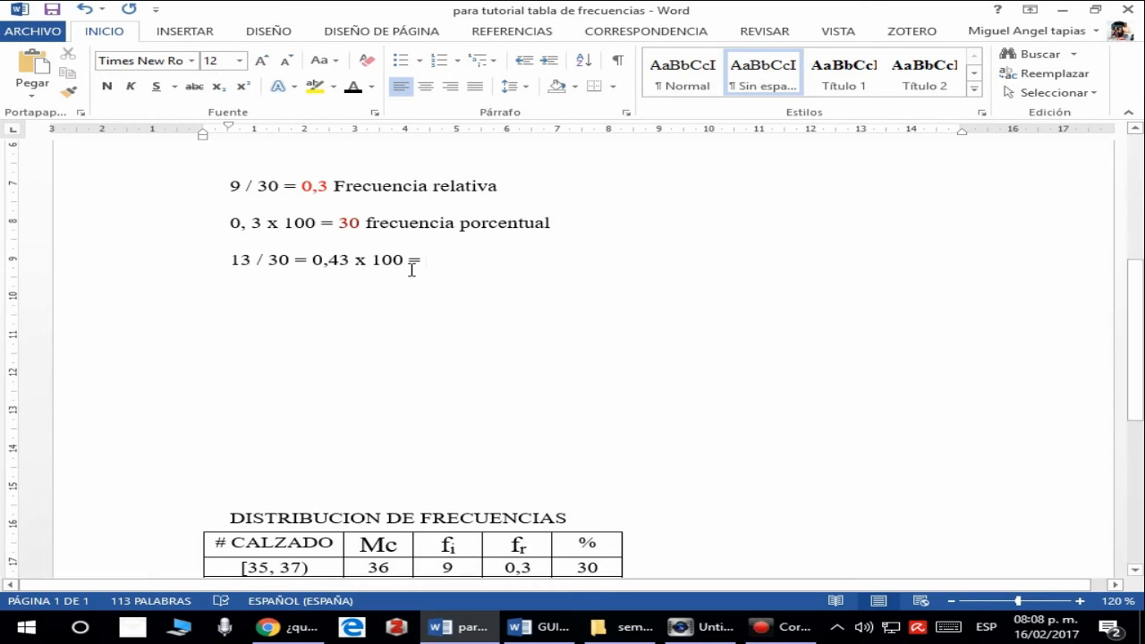
pyautogui.write(' 43')
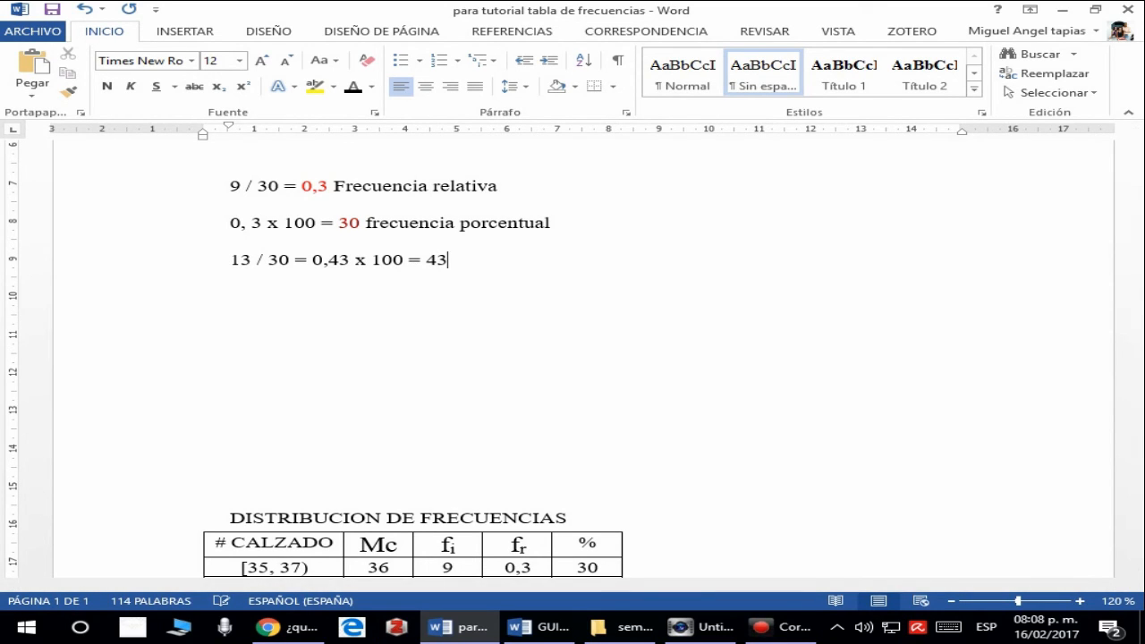
# - Enter the percentage 43 in the % cell of the [37, 39) row
pyautogui.scroll(-5, 394, 296)
pyautogui.click(582, 297)
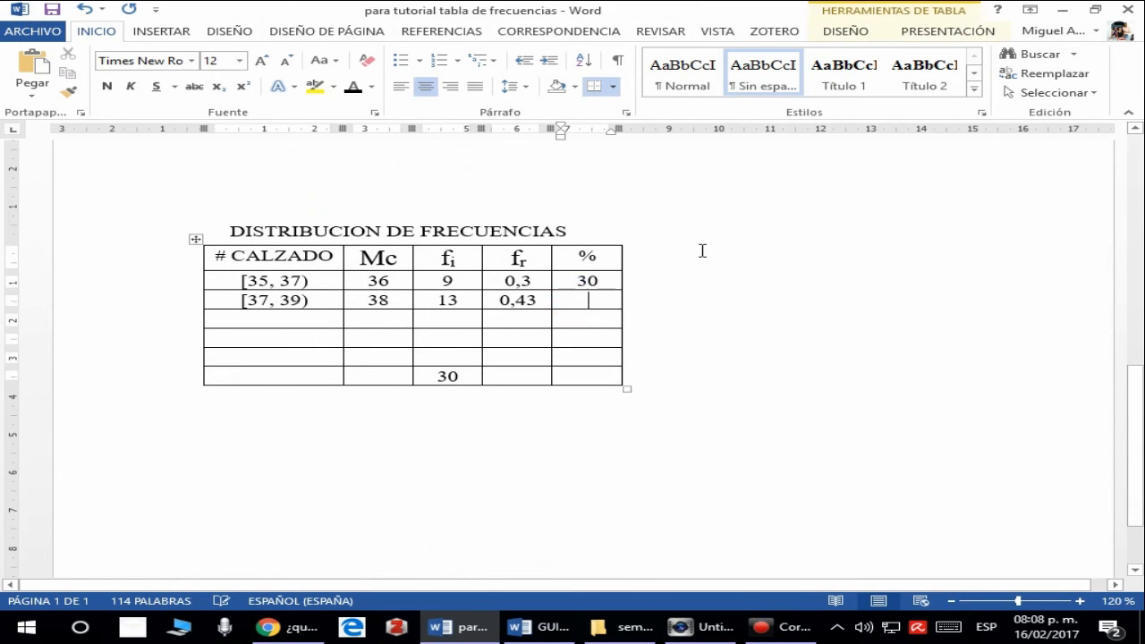
pyautogui.write('43')
# - Review the percentage result, the rows still to fill in the # CALZADO column and the total of the fi column
pyautogui.scroll(5, 601, 264)
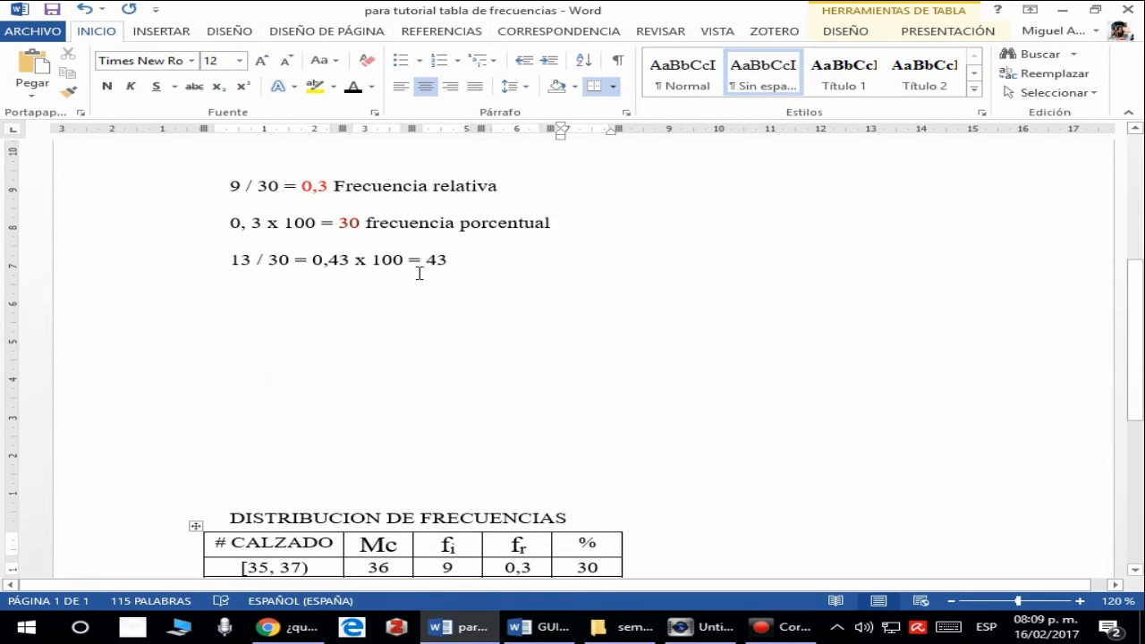
pyautogui.moveTo(431, 261); pyautogui.dragTo(448, 259)
pyautogui.scroll(-3, 531, 308)
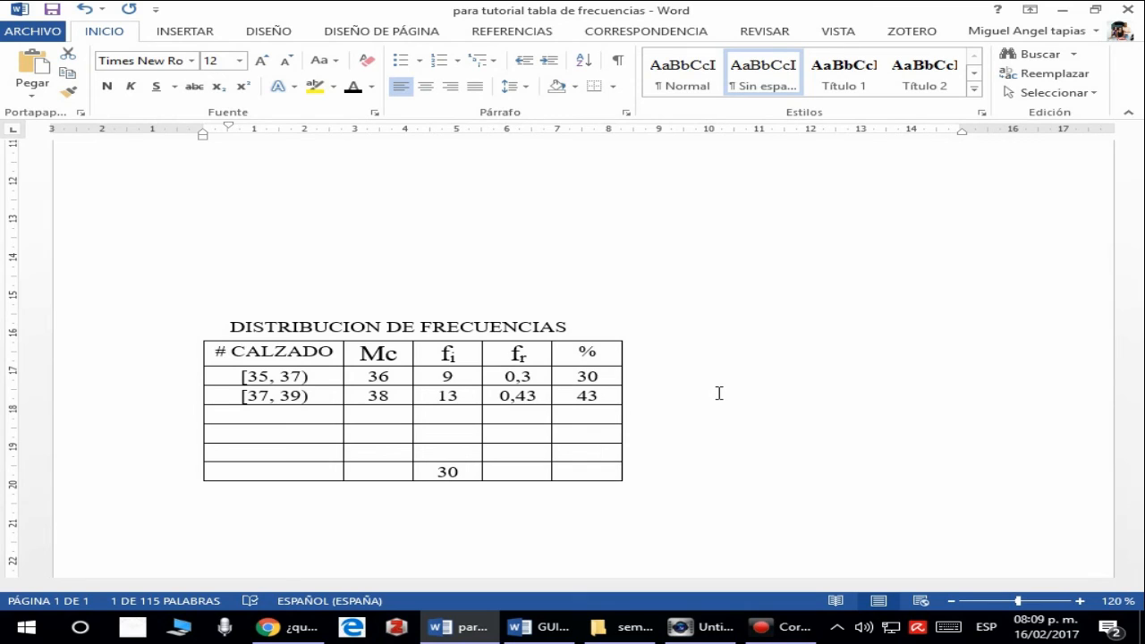
pyautogui.click(718, 392)
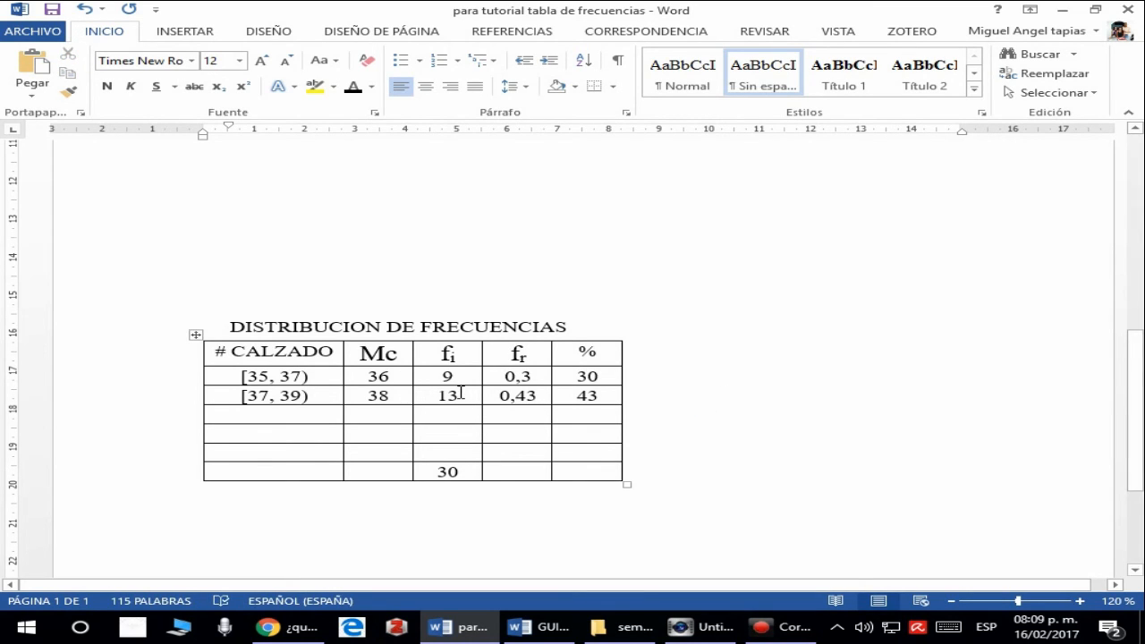
pyautogui.scroll(-1, 461, 394)
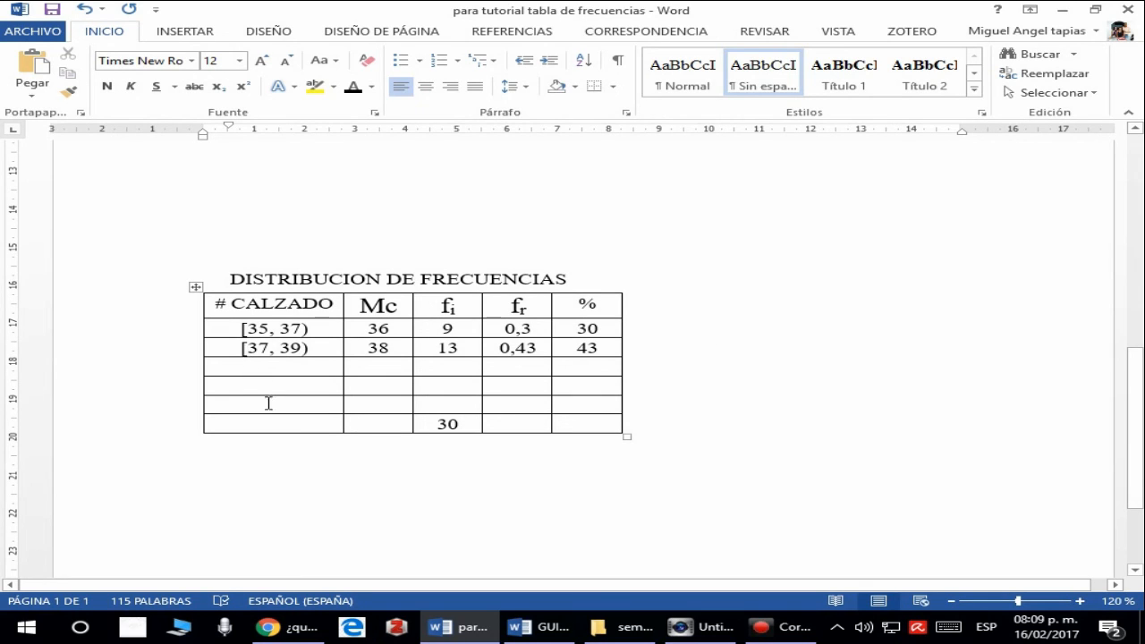
pyautogui.click(453, 358)
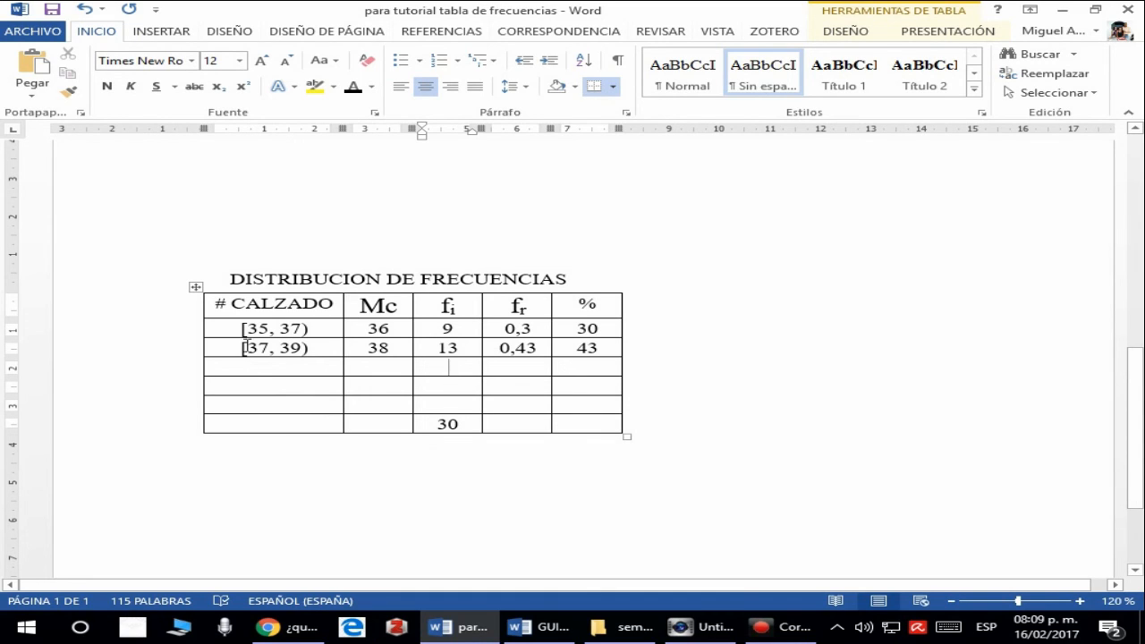
pyautogui.moveTo(247, 333)
pyautogui.mouseDown()
pyautogui.moveTo(244, 371)
pyautogui.moveTo(268, 412)
pyautogui.mouseUp()
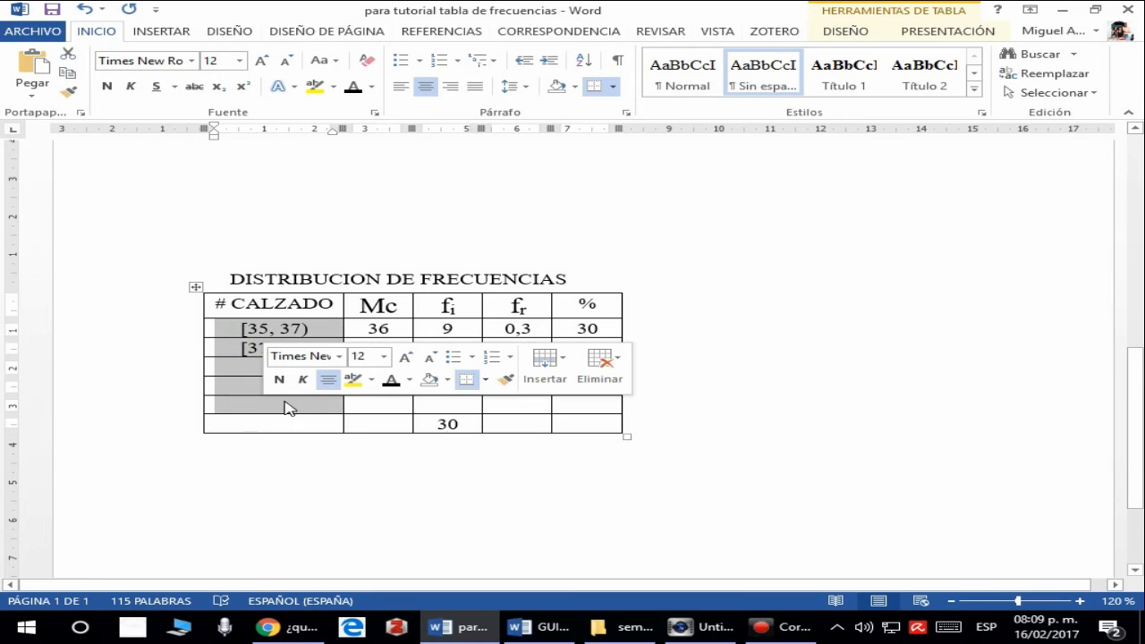
pyautogui.click(441, 404)
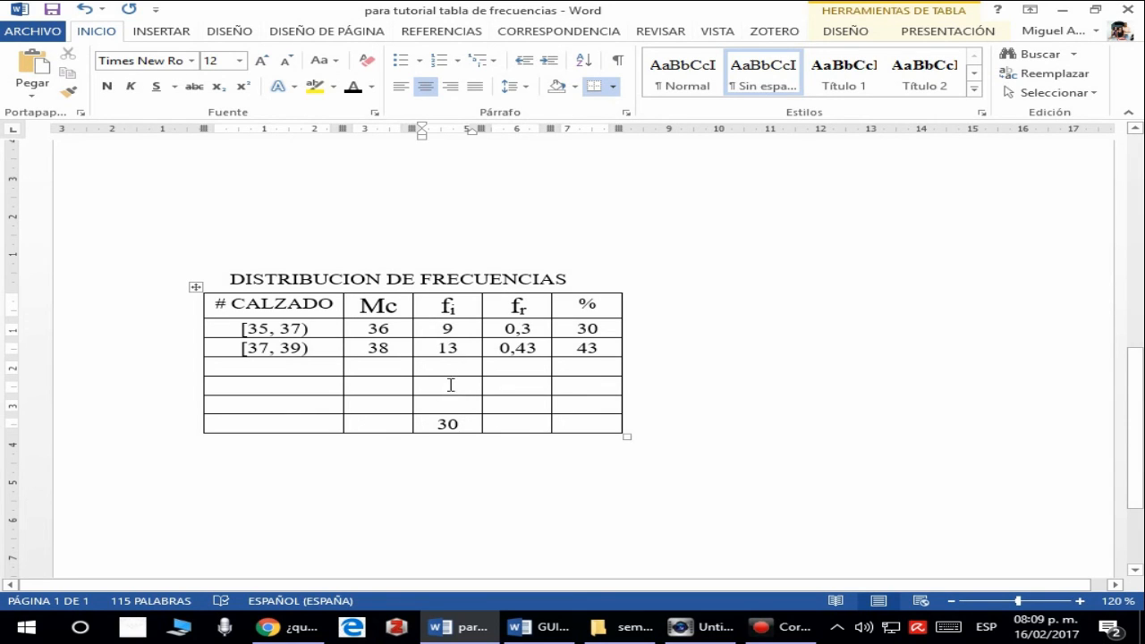
pyautogui.moveTo(437, 423); pyautogui.dragTo(472, 422)
pyautogui.click(432, 423)
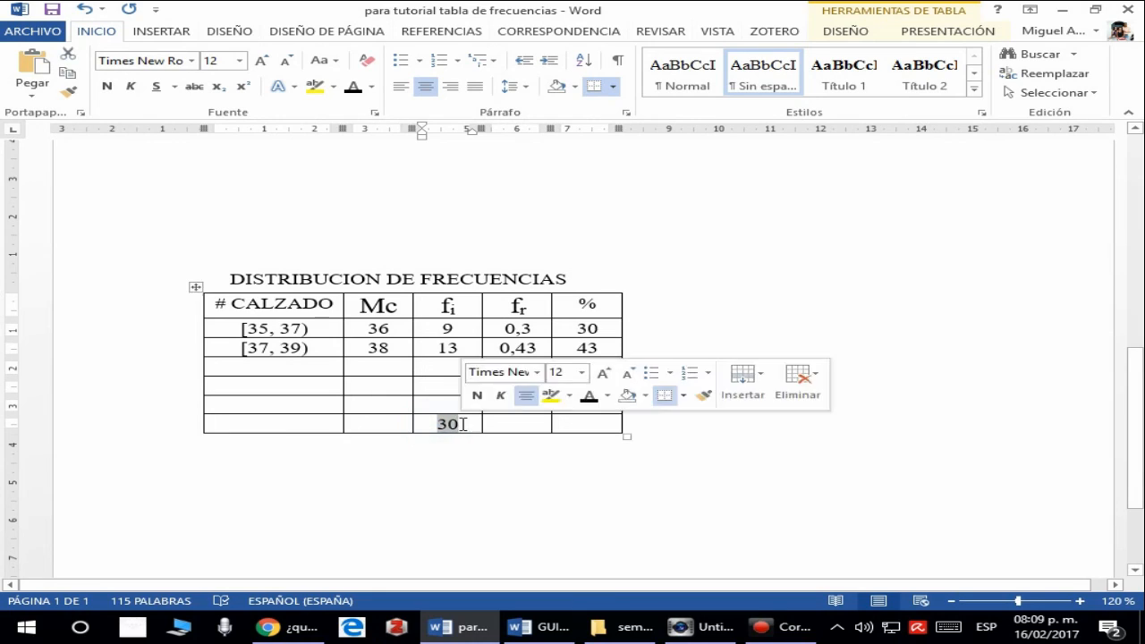
pyautogui.click(463, 424)
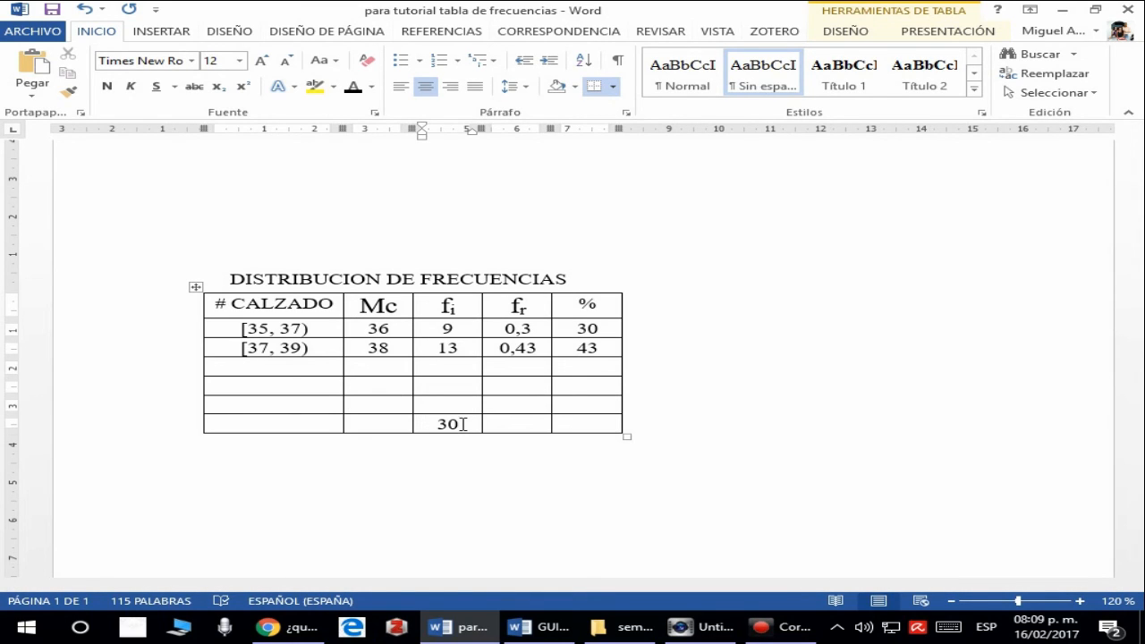
# - Enter 1 as the relative frequency total in the last row's fr cell and replace it with 0,99
pyautogui.click(531, 424)
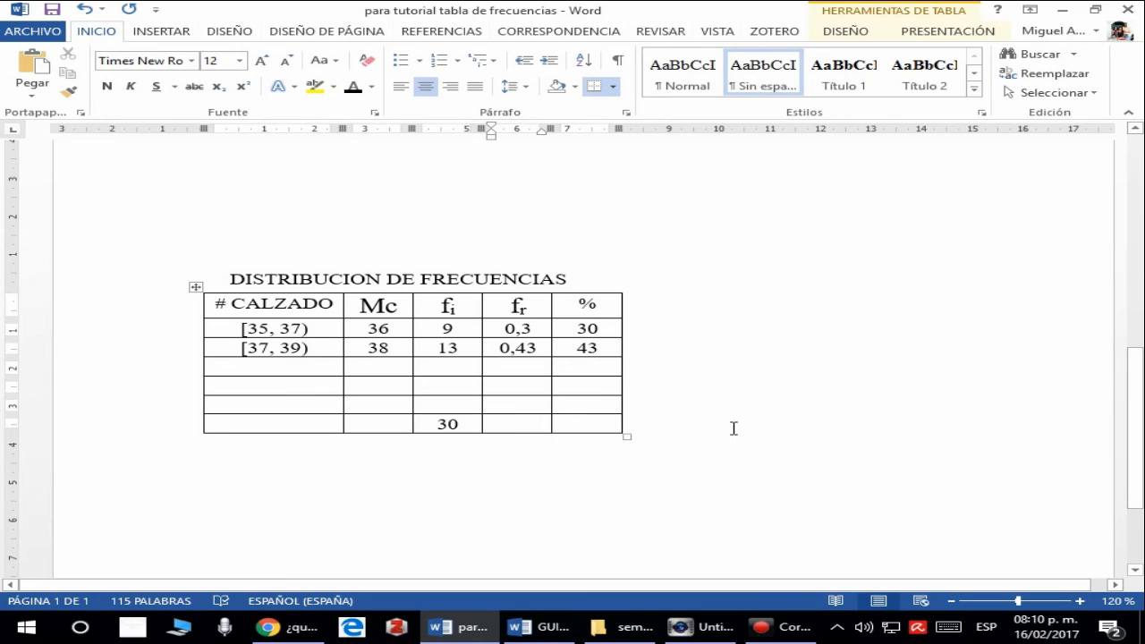
pyautogui.write('1')
pyautogui.doubleClick(528, 424)
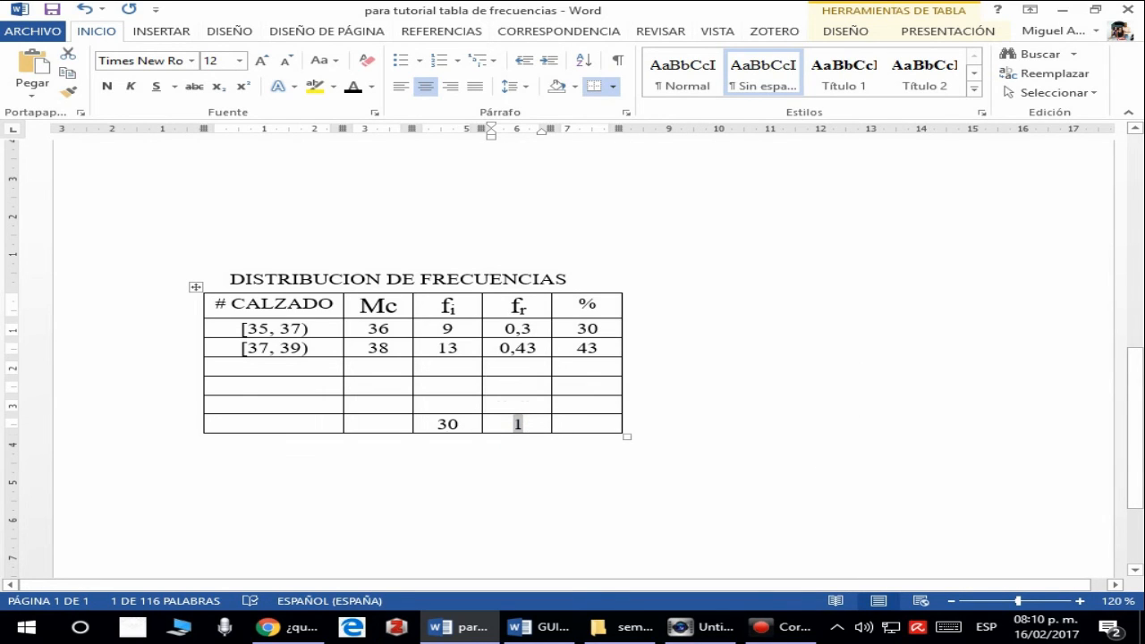
pyautogui.write('0,99')
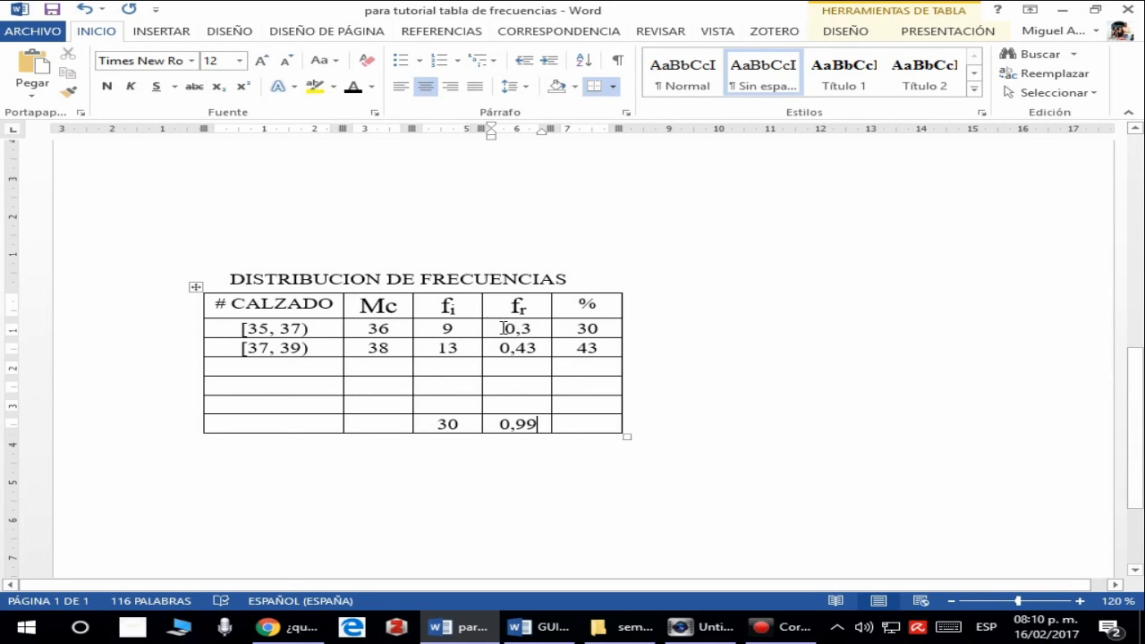
pyautogui.click(537, 423)
pyautogui.moveTo(542, 423)
pyautogui.mouseDown()
pyautogui.moveTo(503, 427)
pyautogui.moveTo(537, 425)
pyautogui.mouseUp()
pyautogui.click(497, 424)
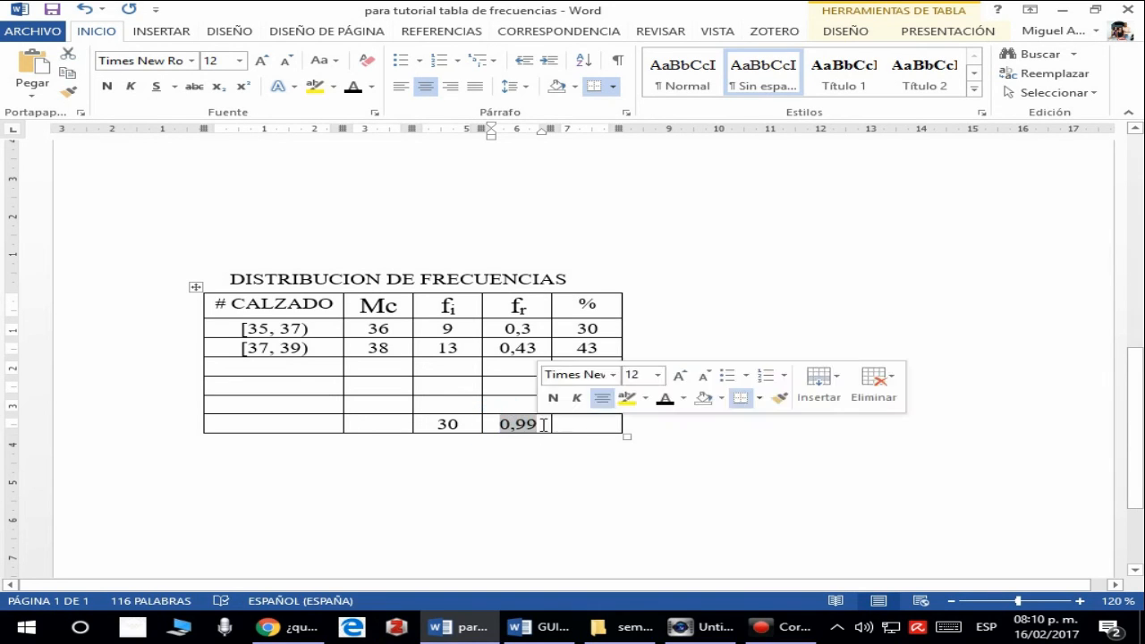
pyautogui.click(538, 424)
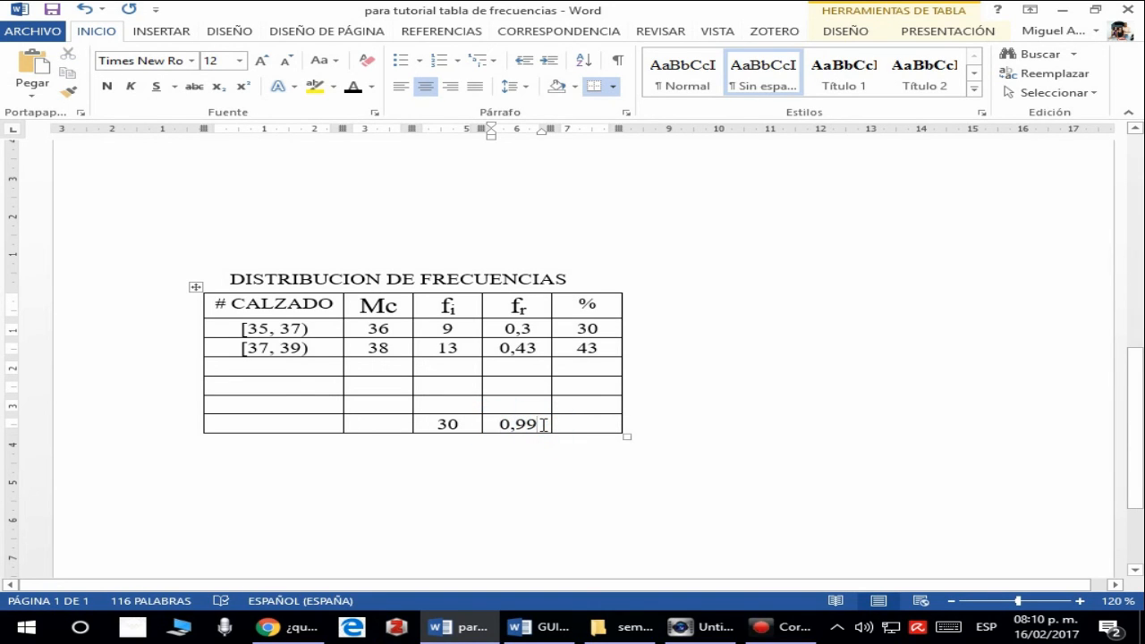
pyautogui.moveTo(543, 425); pyautogui.dragTo(499, 426)
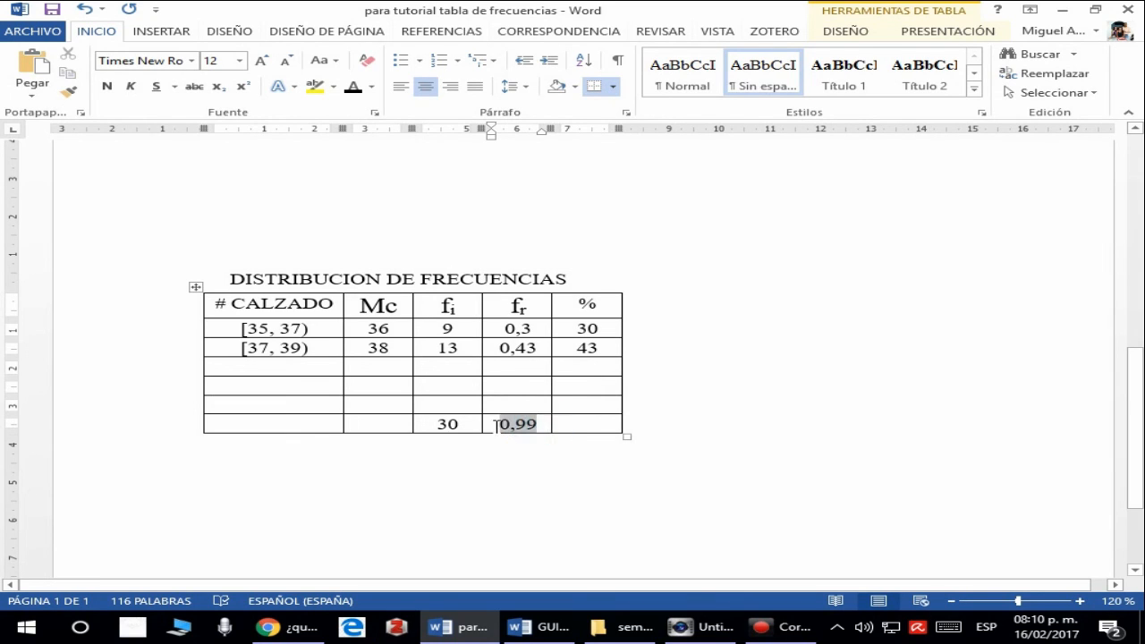
pyautogui.click(501, 425)
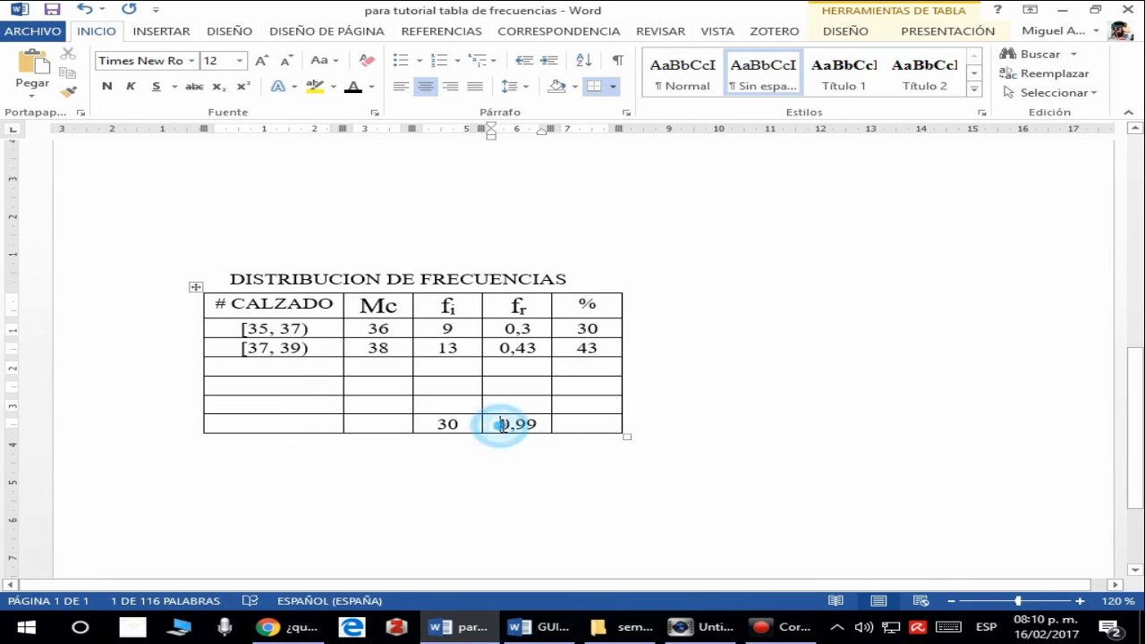
# - Enter the percentage total 100 in the % cell of the last row
pyautogui.click(572, 329)
pyautogui.moveTo(573, 329); pyautogui.dragTo(600, 403)
pyautogui.click(591, 424)
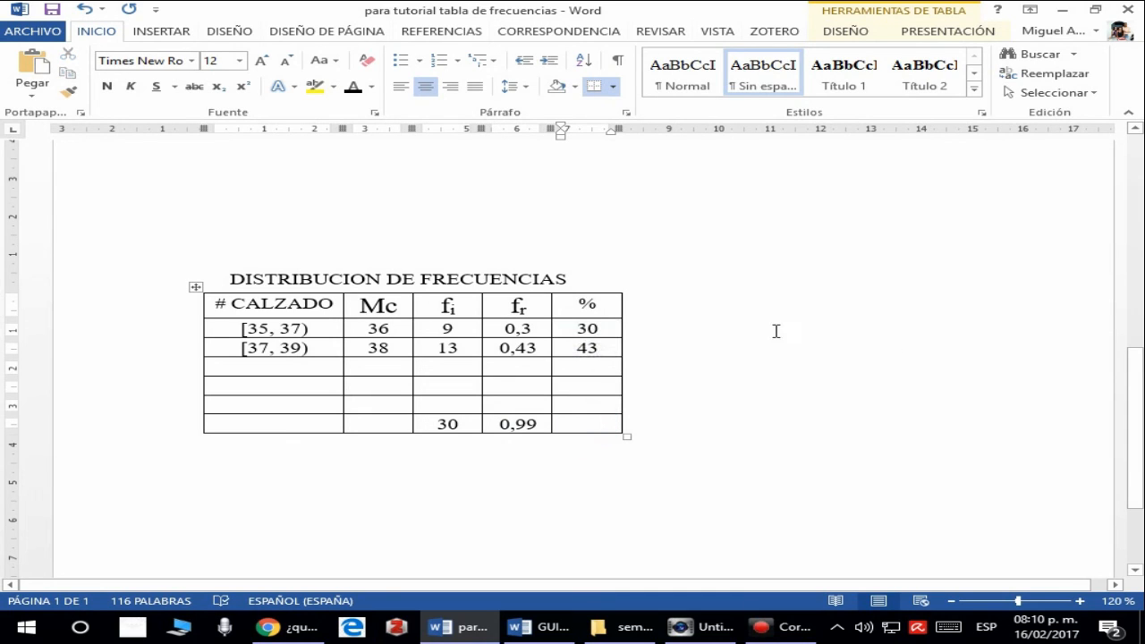
pyautogui.write('100')
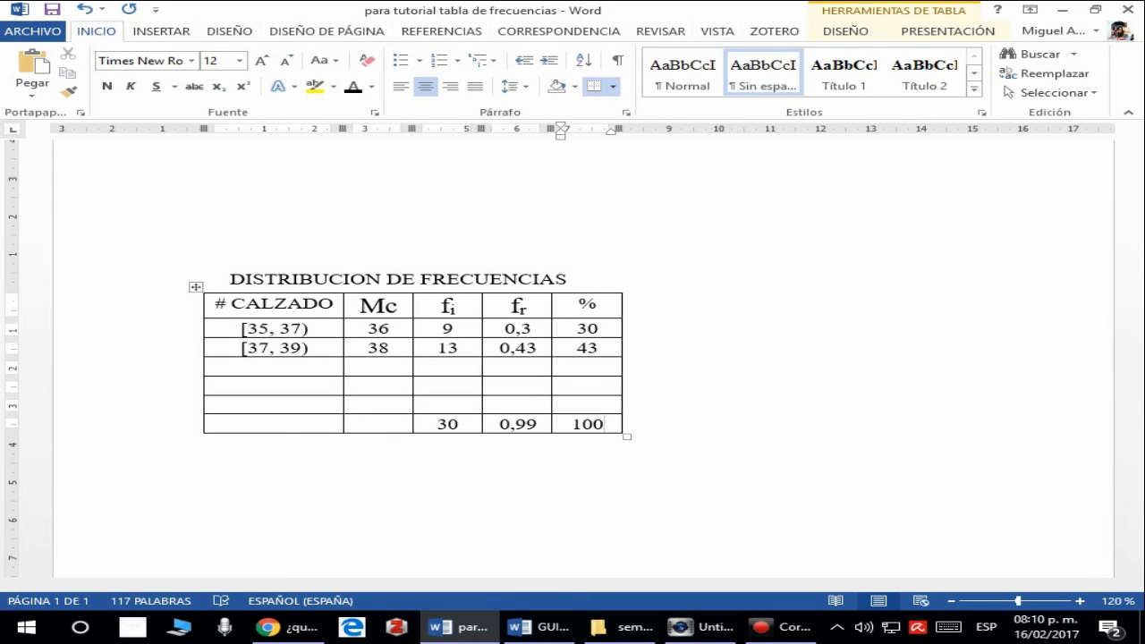
pyautogui.scroll(1, 713, 438)
pyautogui.scroll(-1, 712, 439)
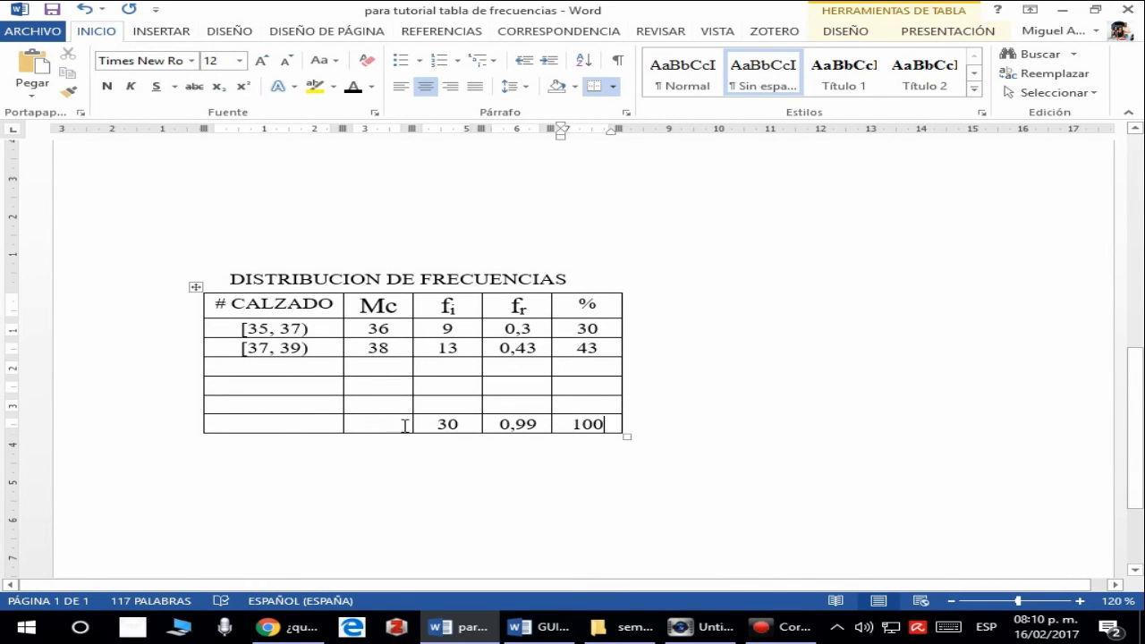
pyautogui.moveTo(424, 424); pyautogui.dragTo(652, 432)
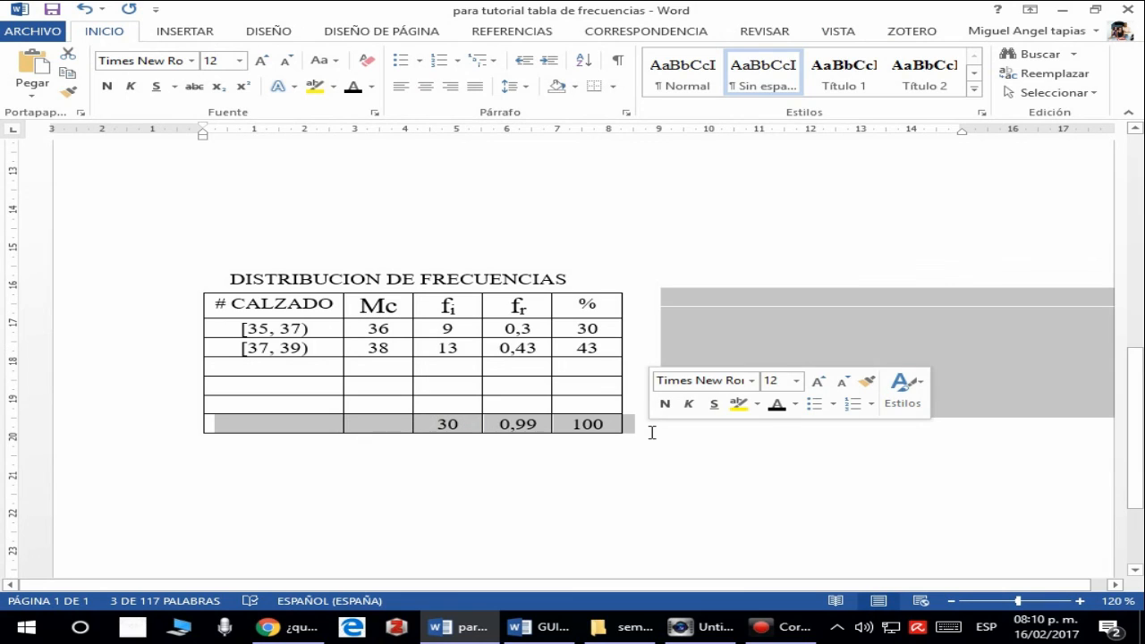
pyautogui.click(439, 196)
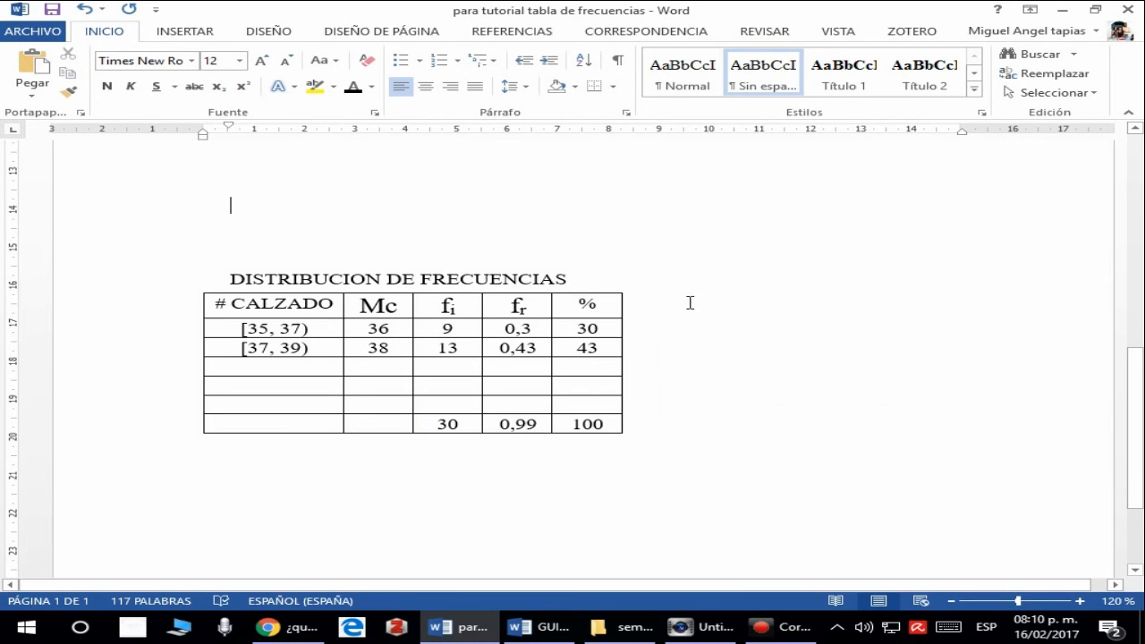
pyautogui.scroll(-1, 710, 355)
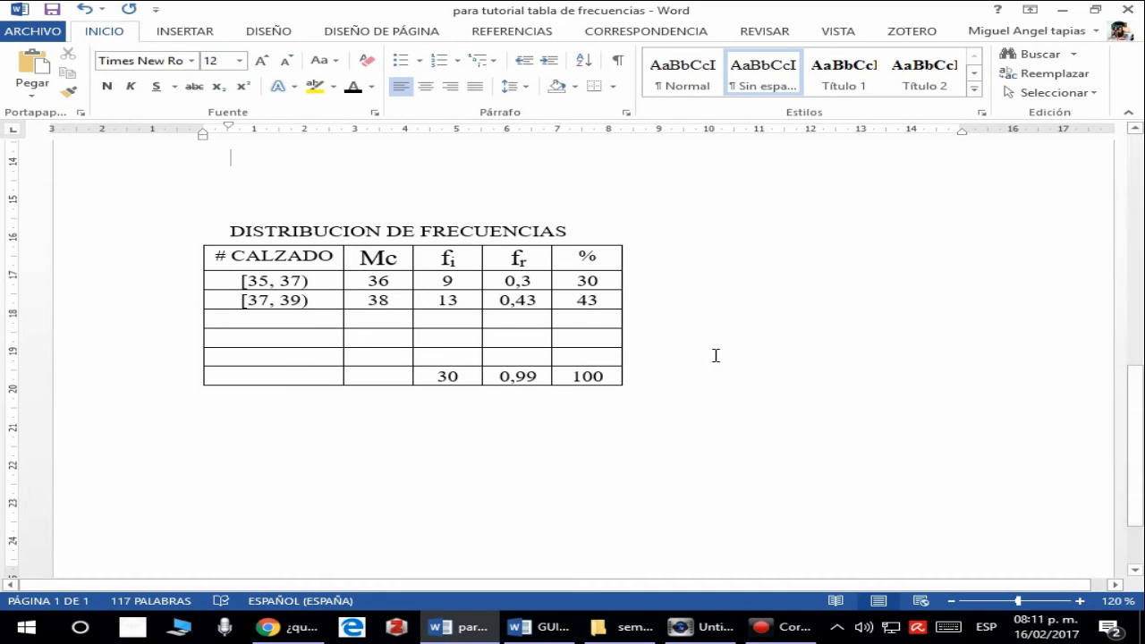
pyautogui.moveTo(775, 634)
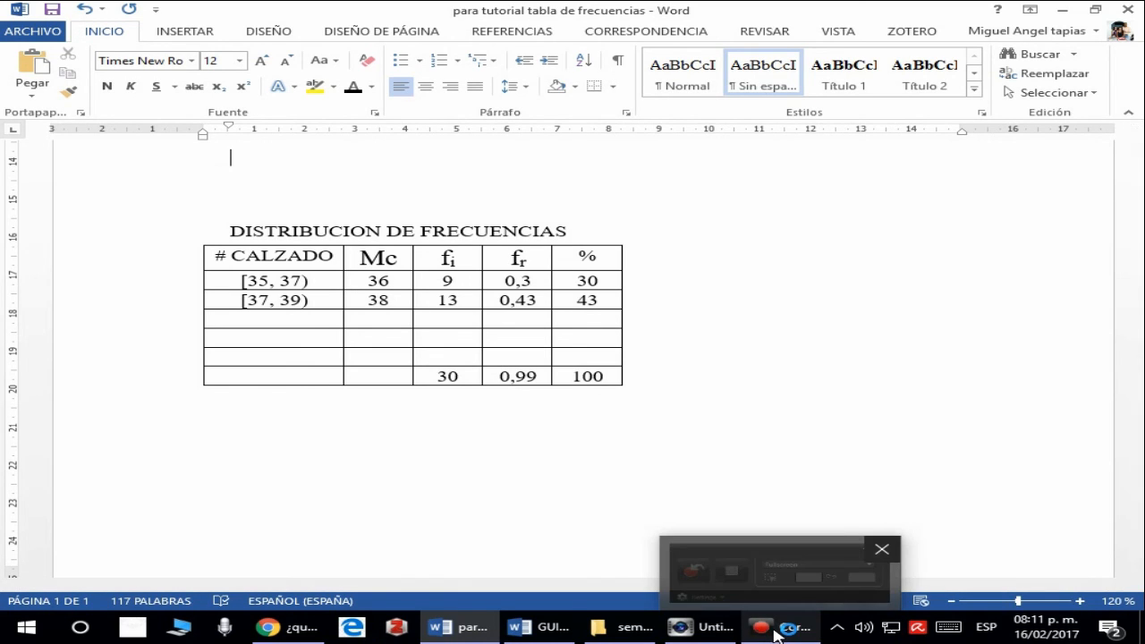